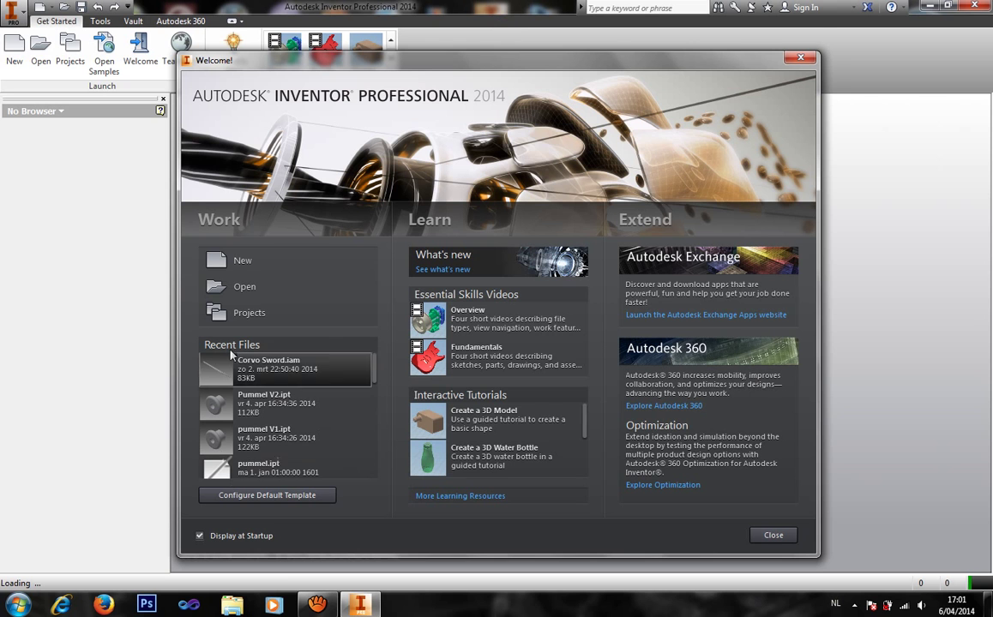
Make Youtube How To the active project and close the project list.
left_click(239, 311)
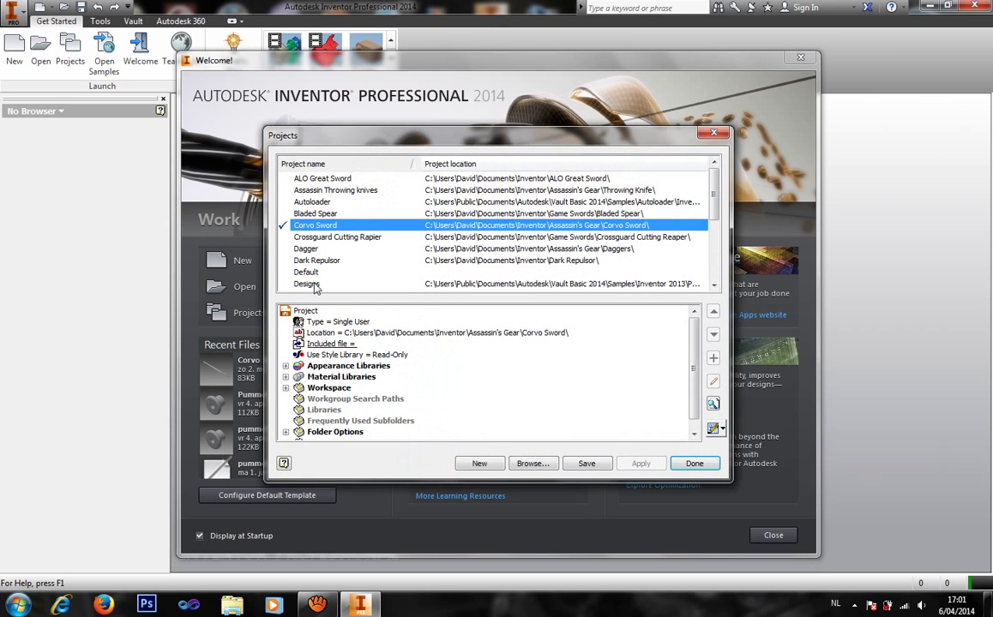
scroll(317, 273, "down", 2)
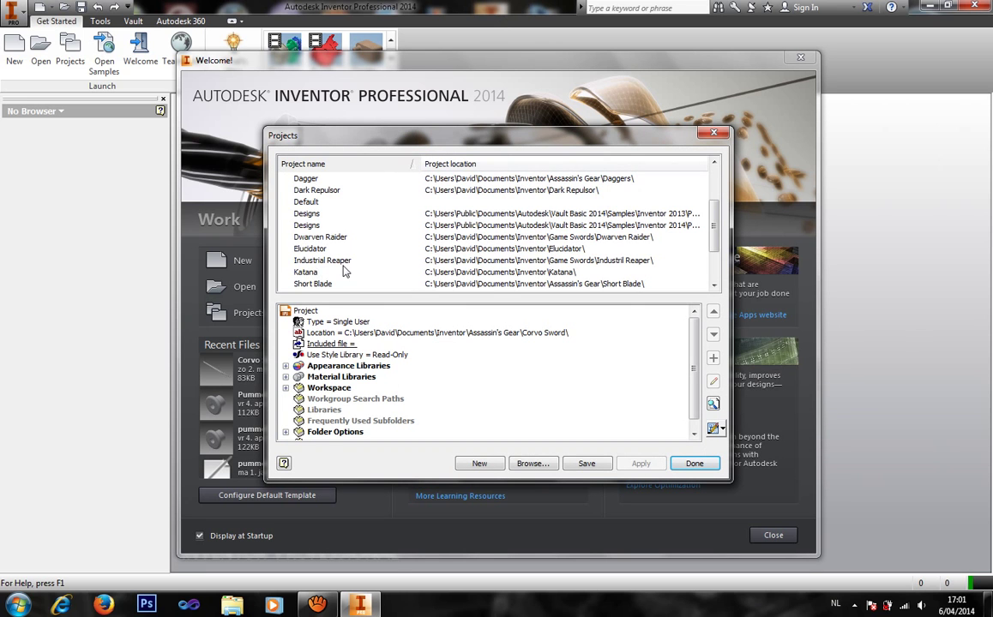
scroll(342, 254, "up", 2)
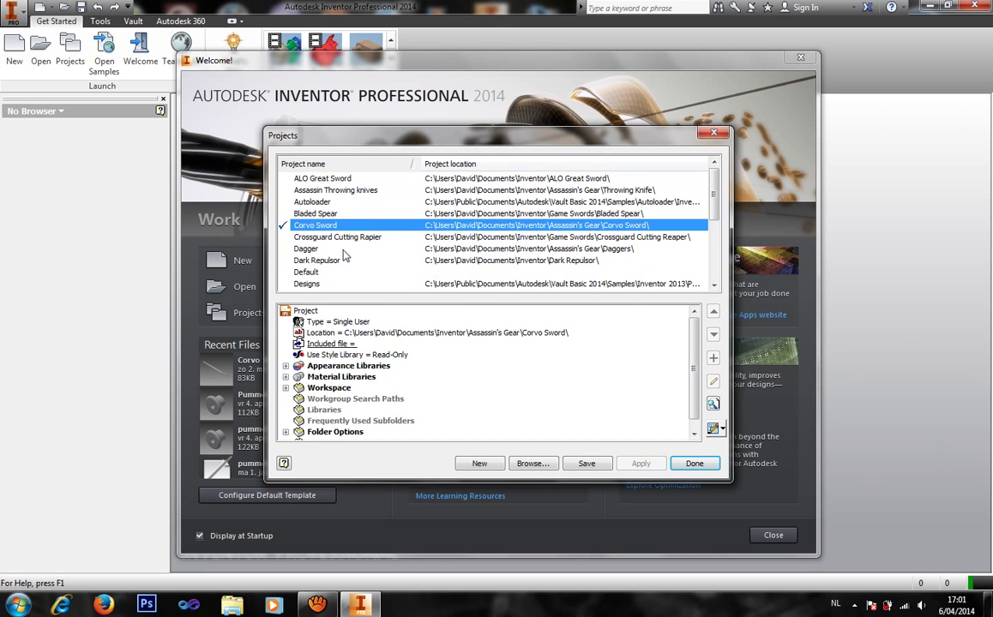
scroll(343, 255, "down", 4)
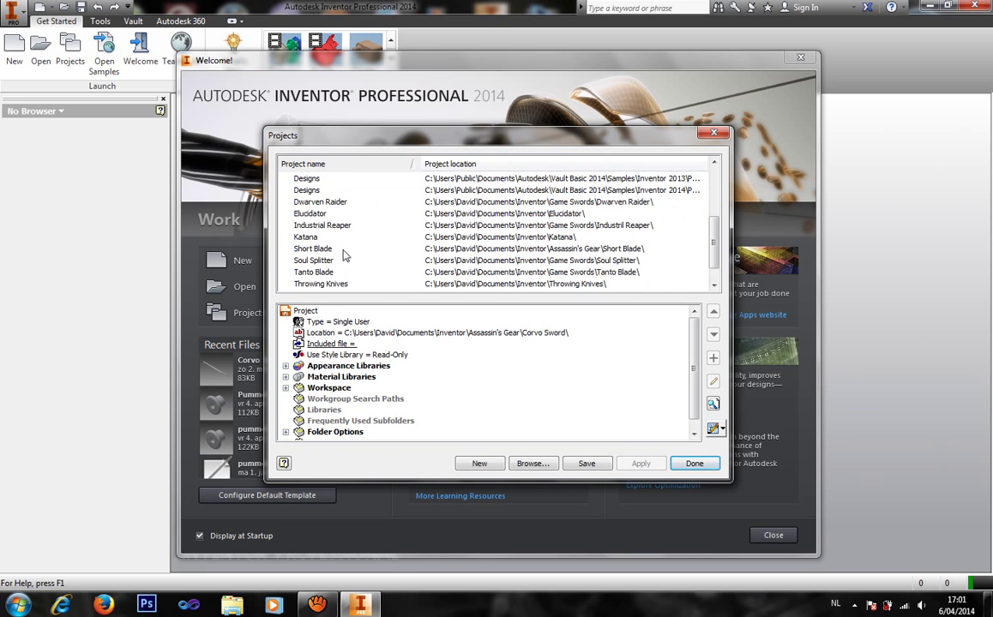
double_click(343, 271)
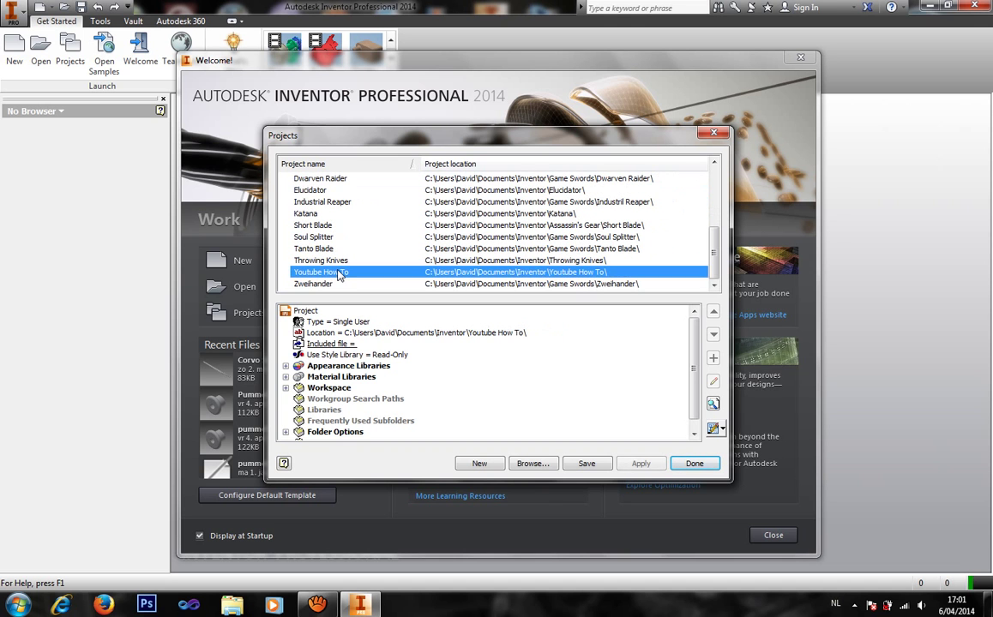
left_click(694, 463)
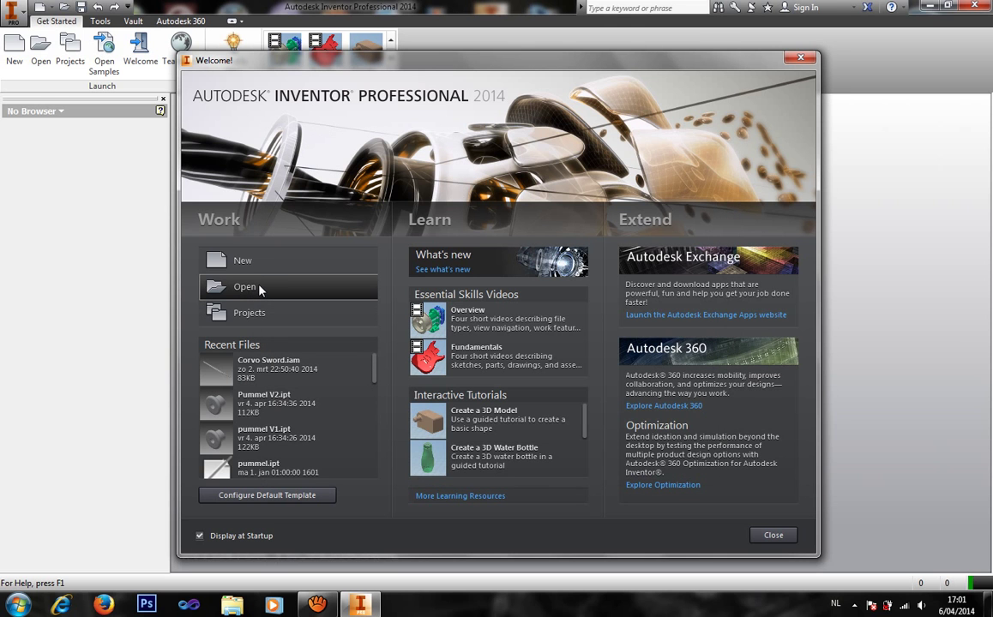
Create a new metric part from the Standard (mm).ipt template and expand its Origin folder in the model tree.
left_click(268, 260)
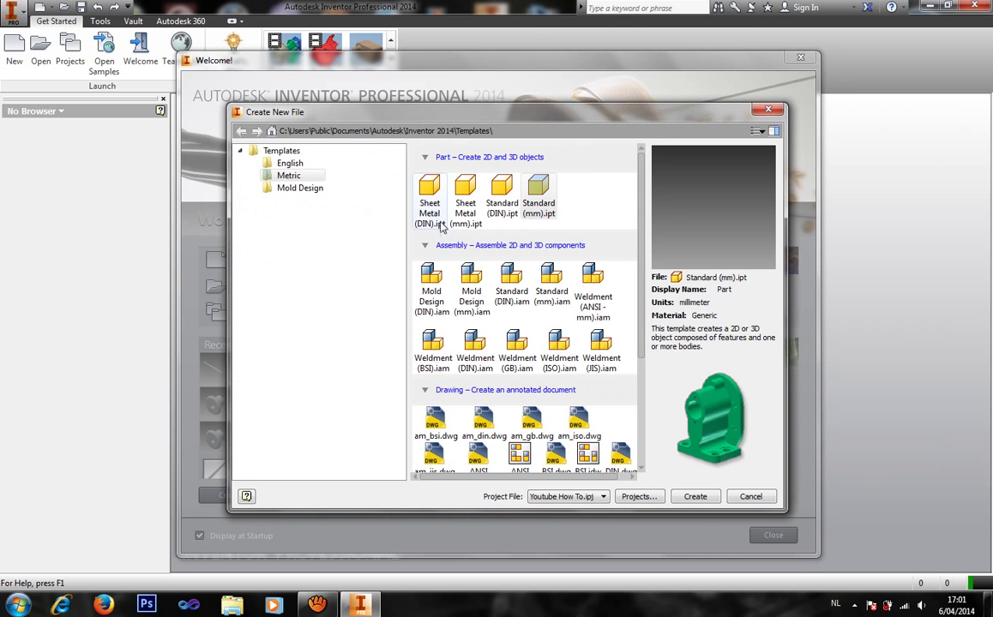
double_click(535, 187)
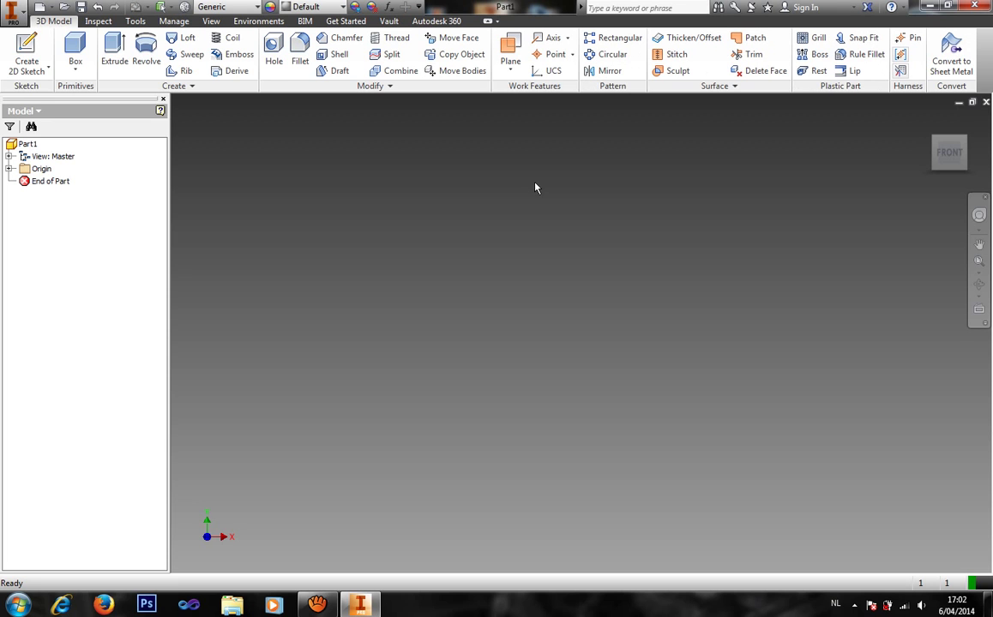
left_click(8, 157)
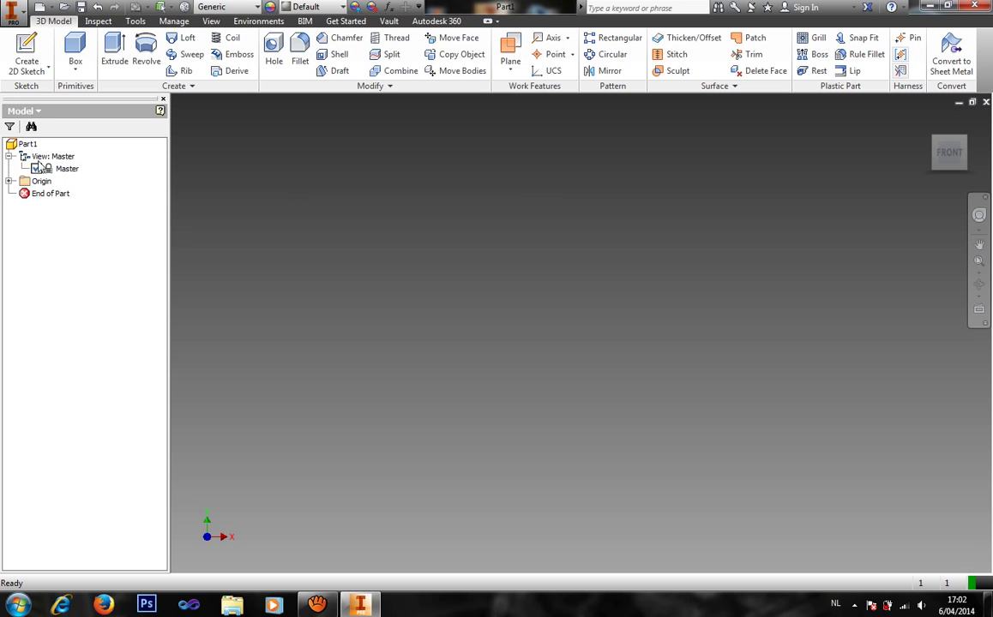
left_click(9, 157)
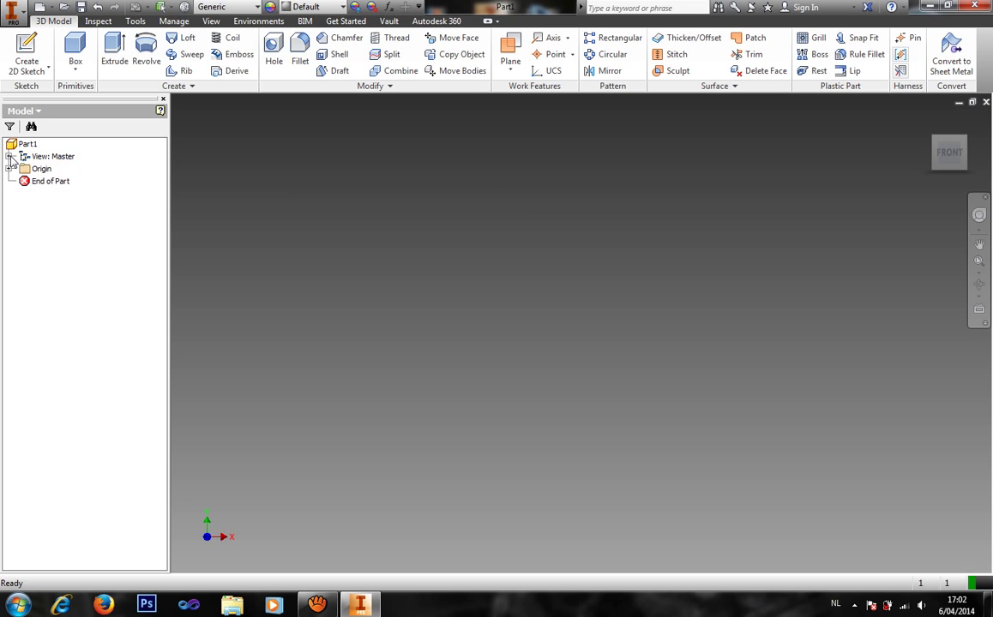
left_click(9, 169)
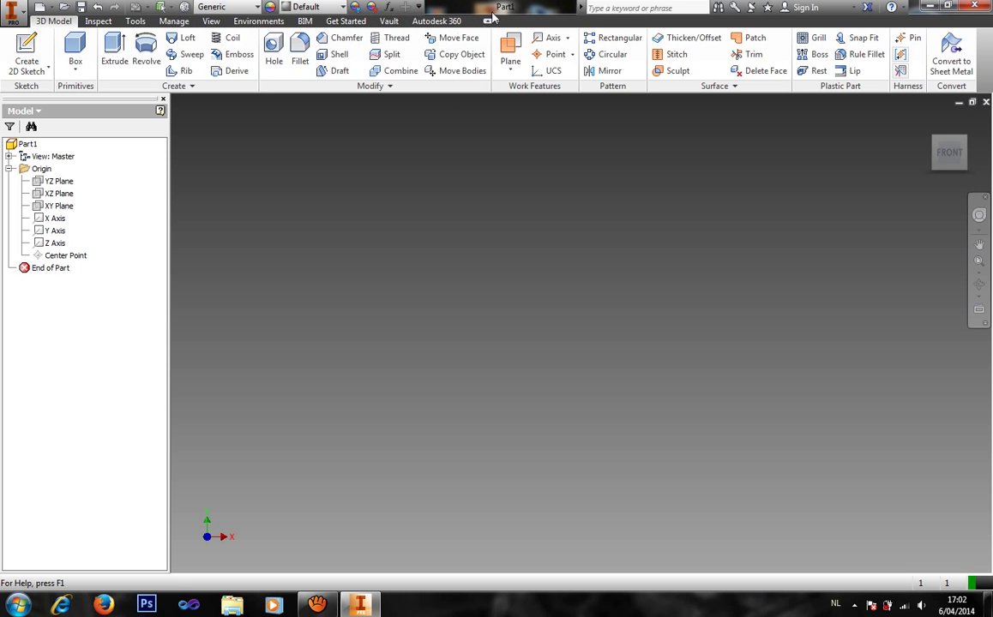
Start a 2D sketch on the XY plane and project the X and Y axes into it.
left_click(33, 54)
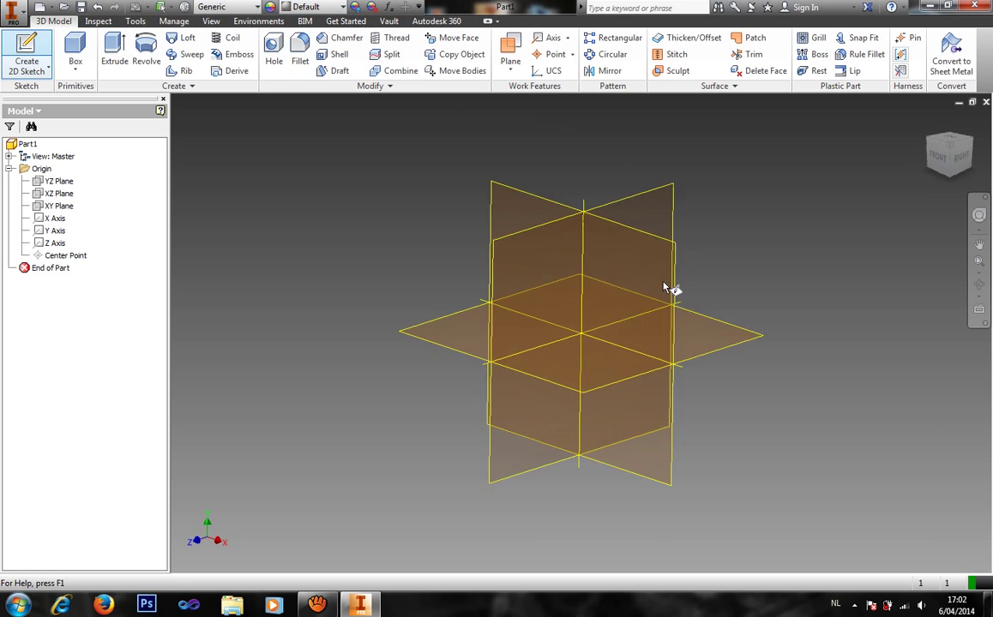
left_click(630, 287)
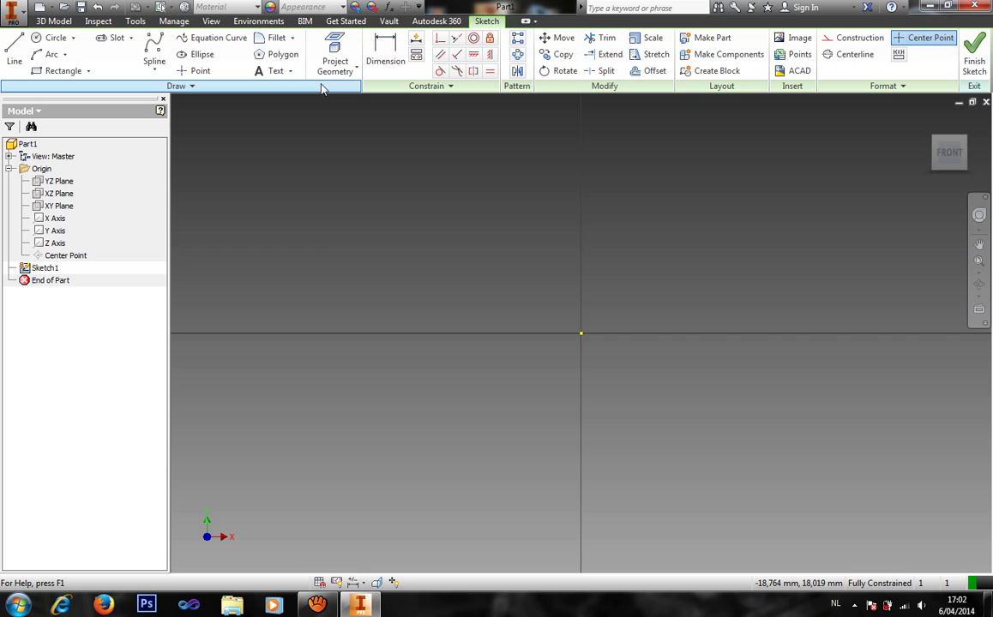
left_click(341, 47)
left_click(58, 219)
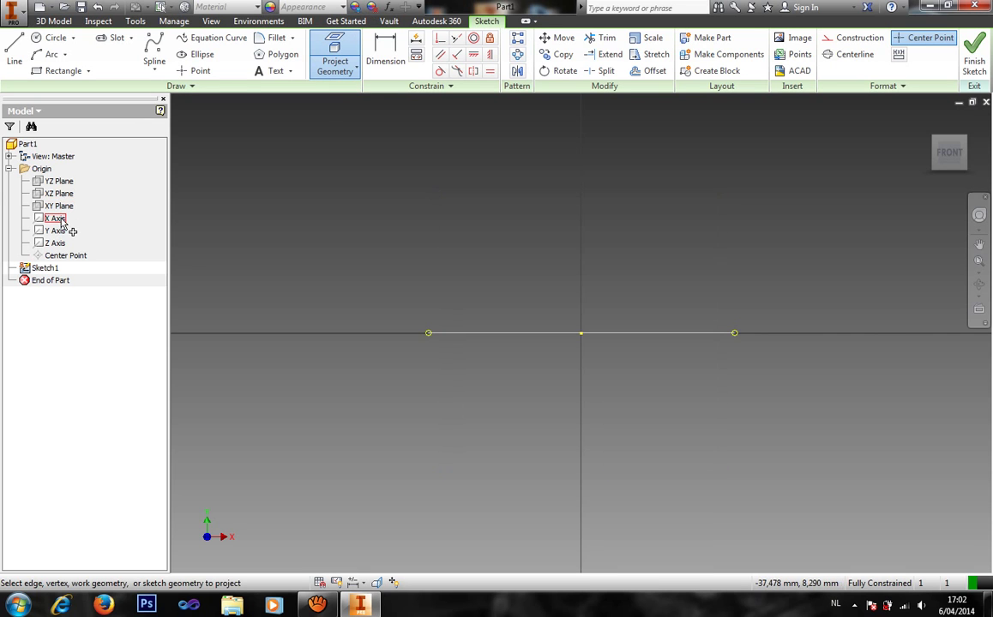
left_click(58, 231)
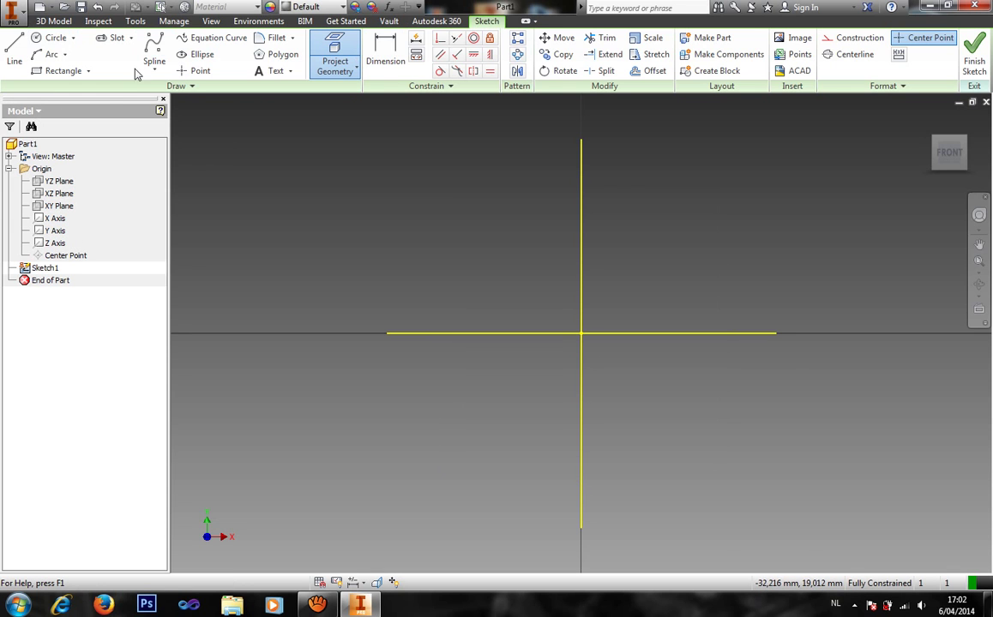
Sketch a two-point rectangle enclosing the origin, with its lower-right corner at about X 17.7 mm, Y -5 mm.
left_click(60, 70)
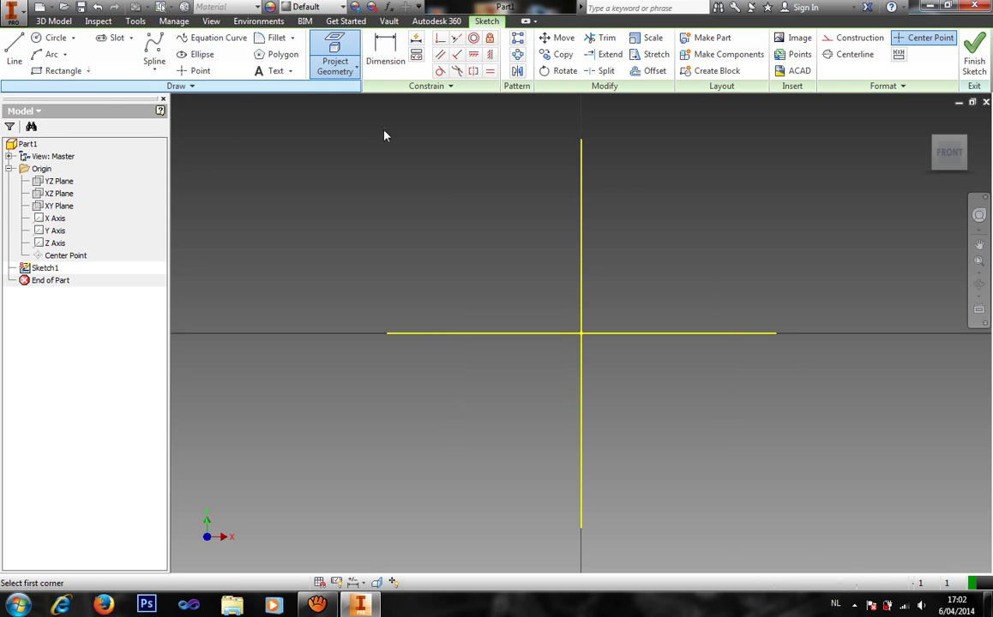
left_click(319, 189)
left_click(827, 401)
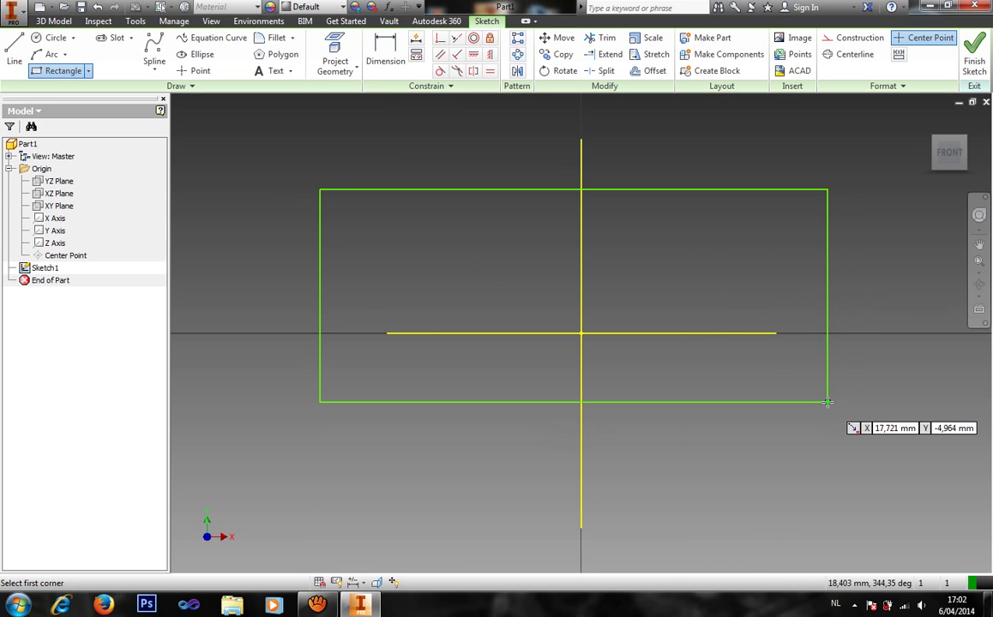
Make the rectangle's horizontal edges symmetric about the projected X axis and its vertical edges symmetric about the projected Y axis.
left_click(473, 71)
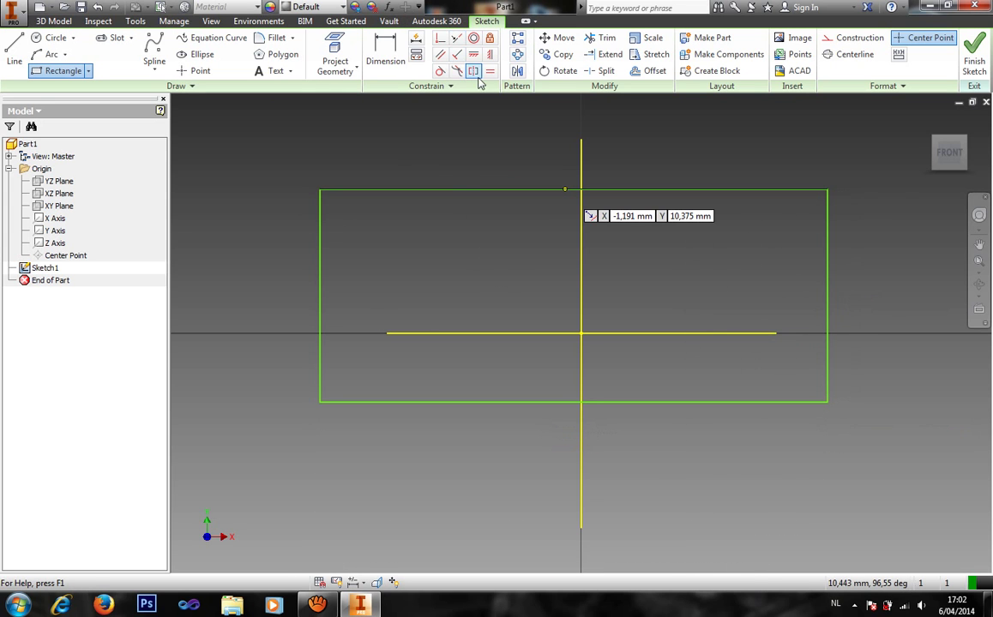
left_click(449, 190)
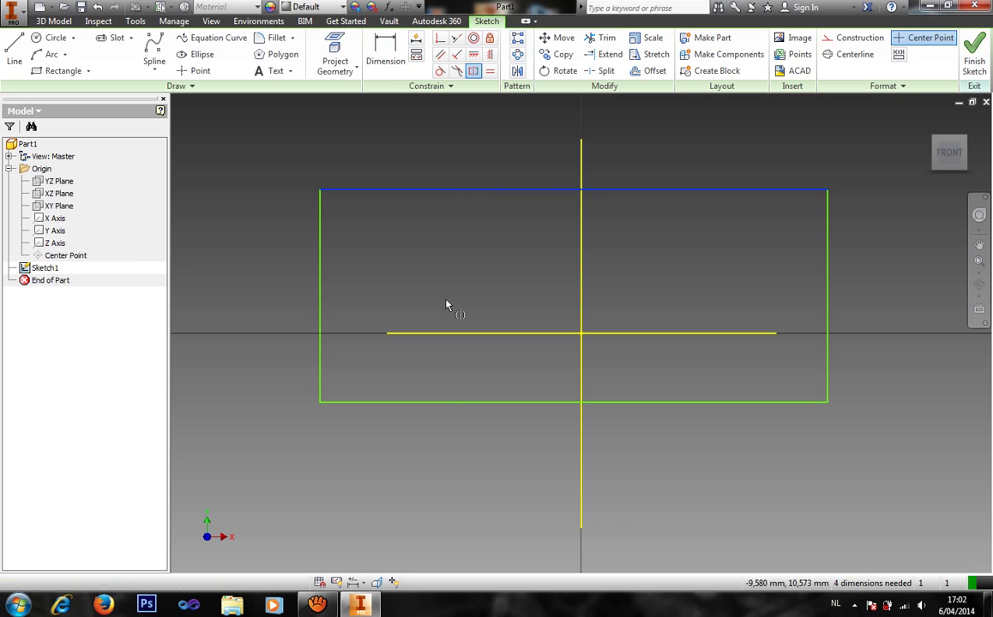
left_click(450, 403)
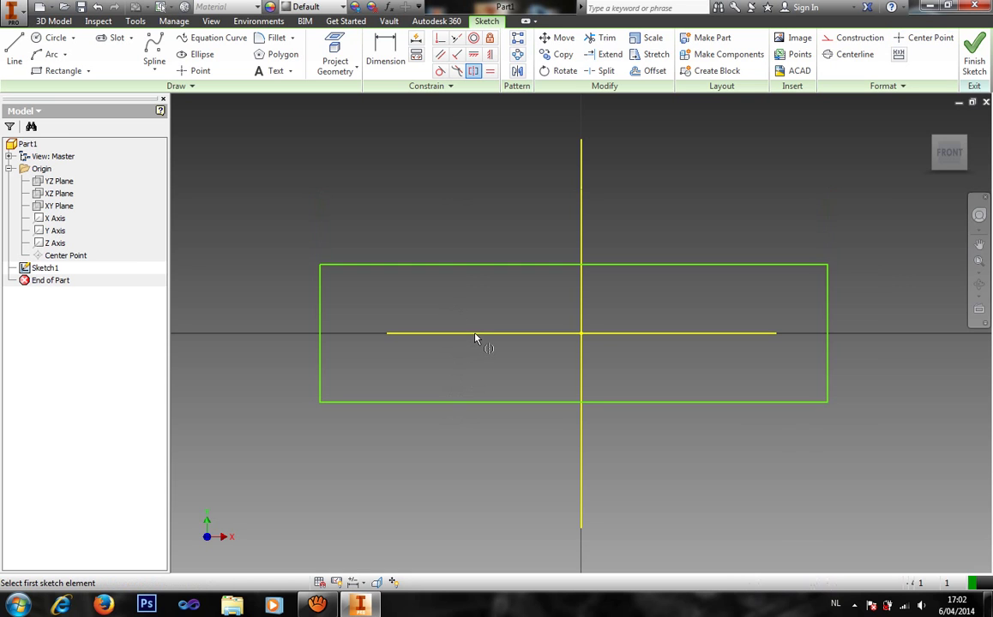
left_click(468, 333)
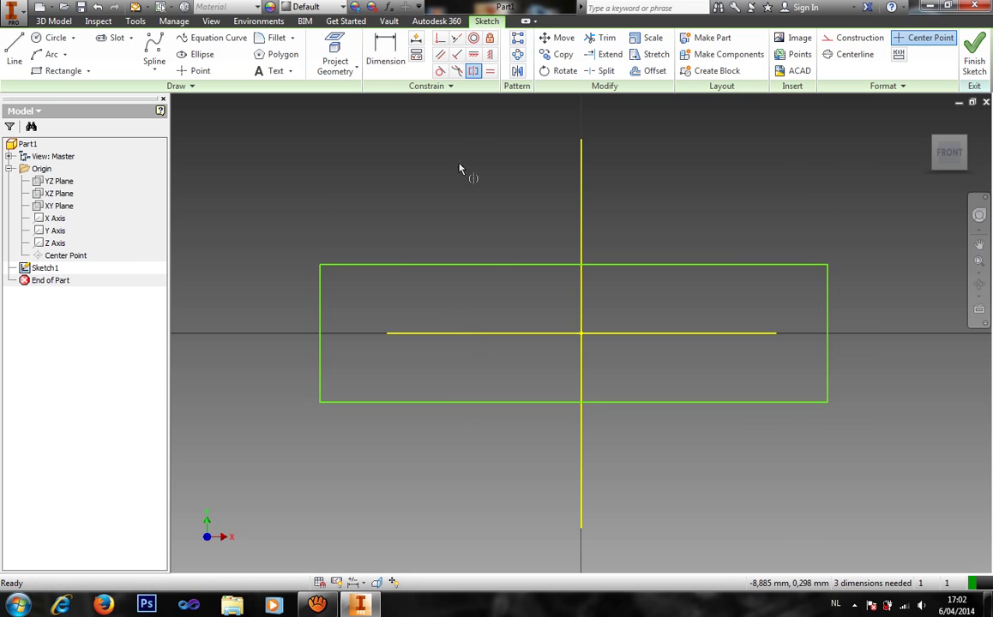
left_click(474, 73)
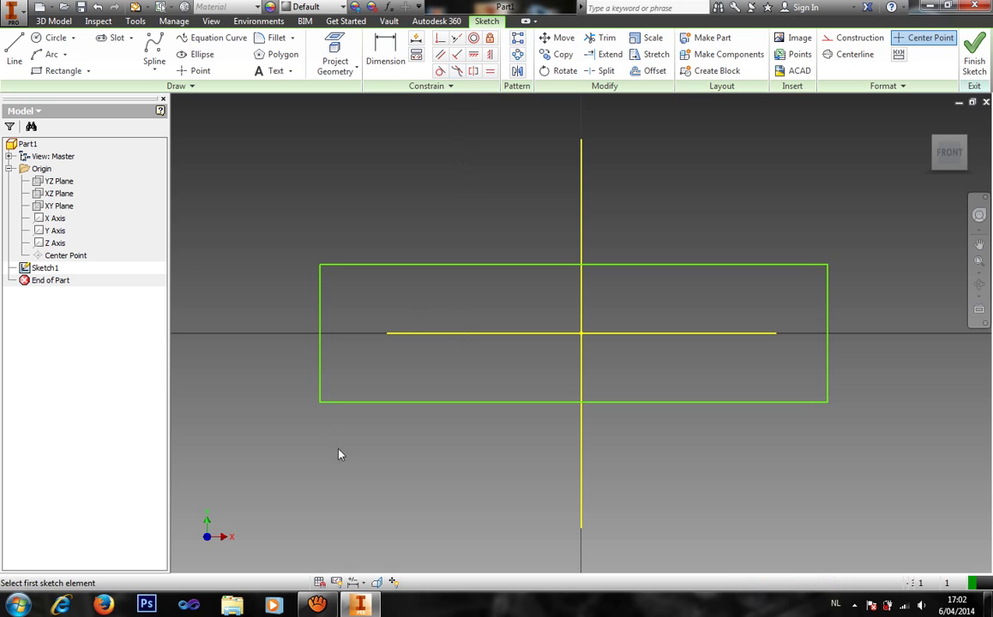
left_click(319, 320)
left_click(827, 298)
left_click(581, 304)
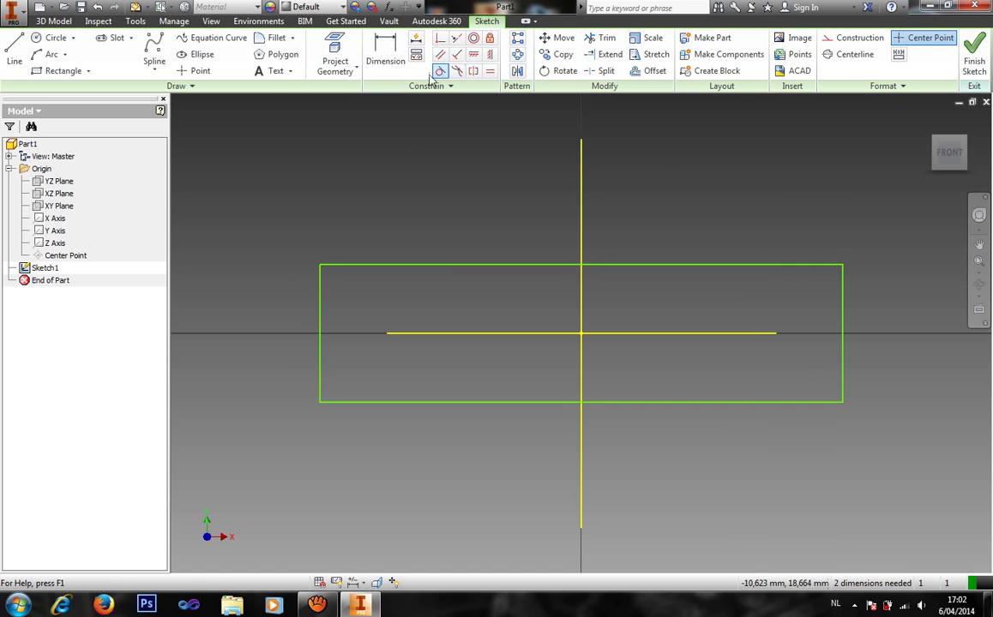
Dimension the rectangle's height between its horizontal edges as 50 mm.
left_click(386, 53)
left_click(386, 266)
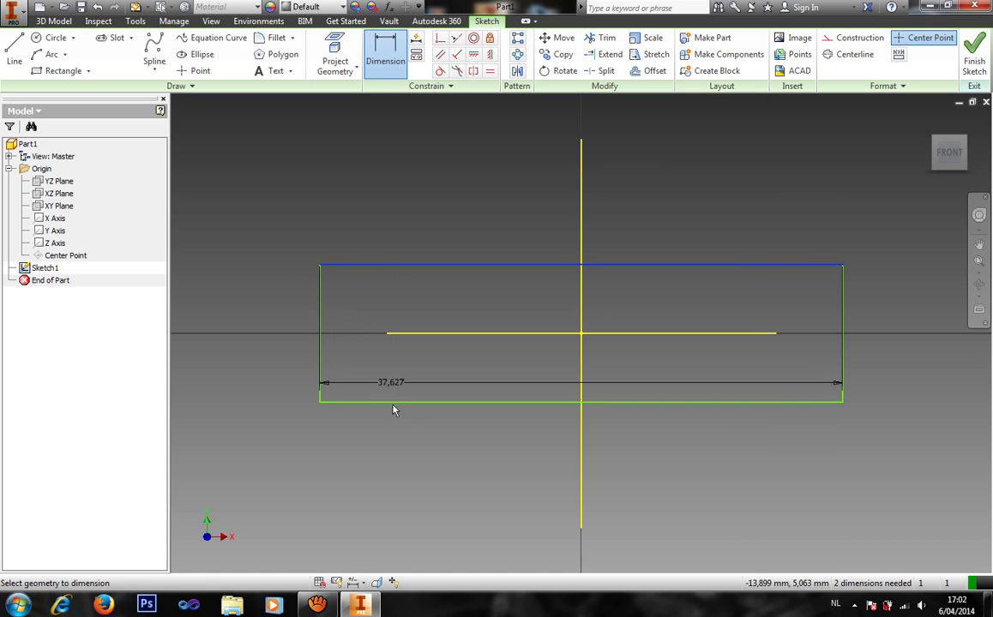
left_click(392, 403)
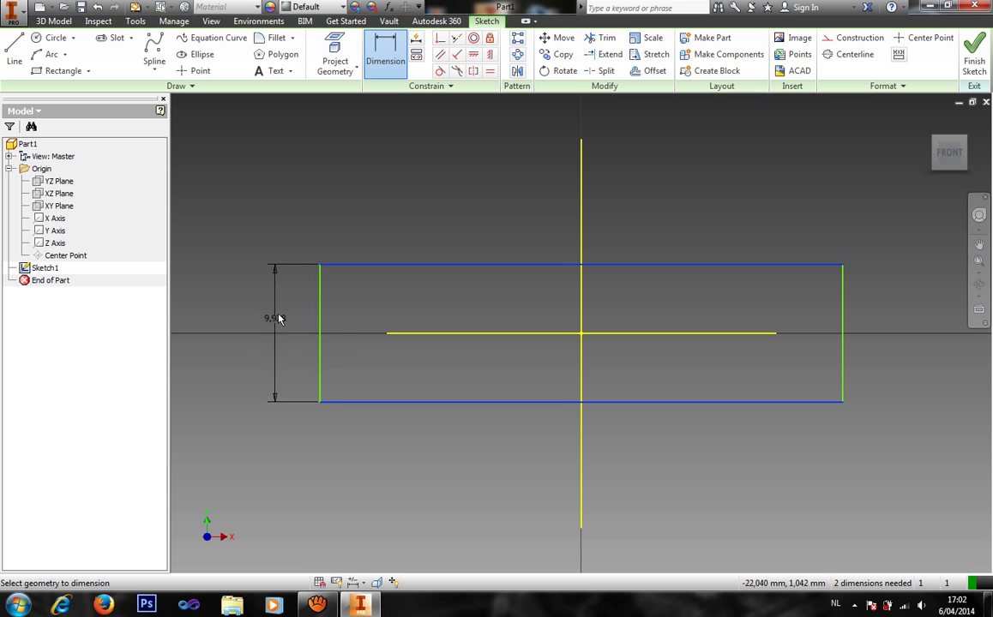
left_click(277, 319)
type("50")
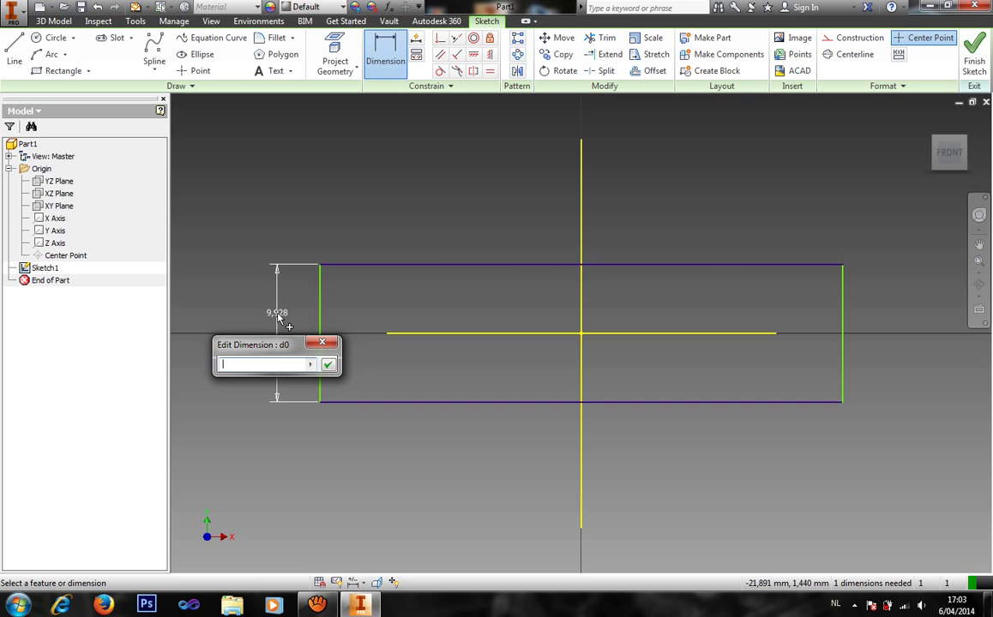
type("30")
type("50")
key("Return")
Dimension the rectangle's width between its vertical edges as 300 mm.
scroll(280, 322, "down", 5)
scroll(617, 308, "down", 2)
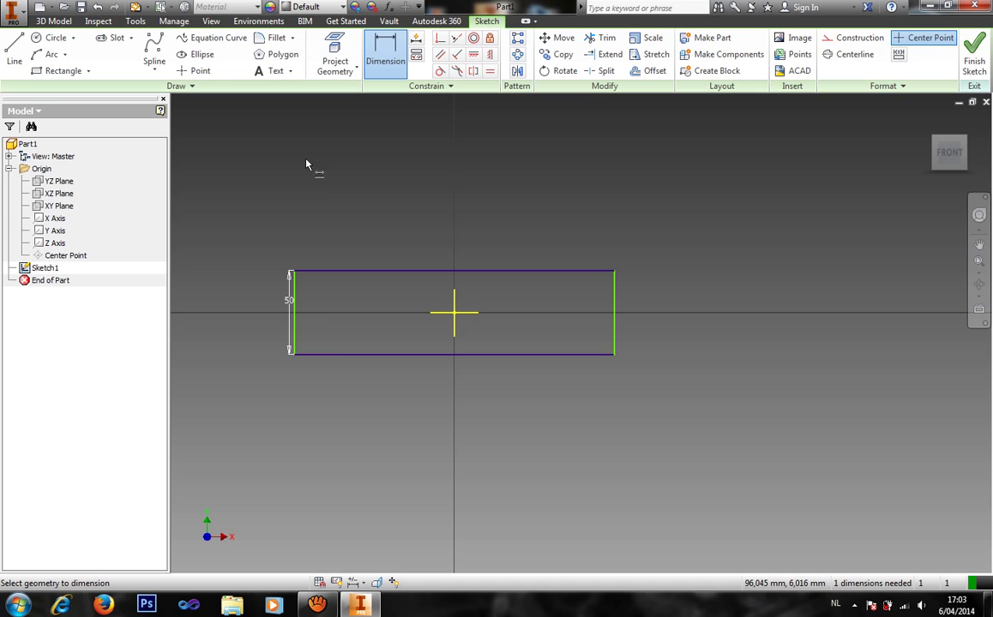
left_click(295, 334)
left_click(614, 324)
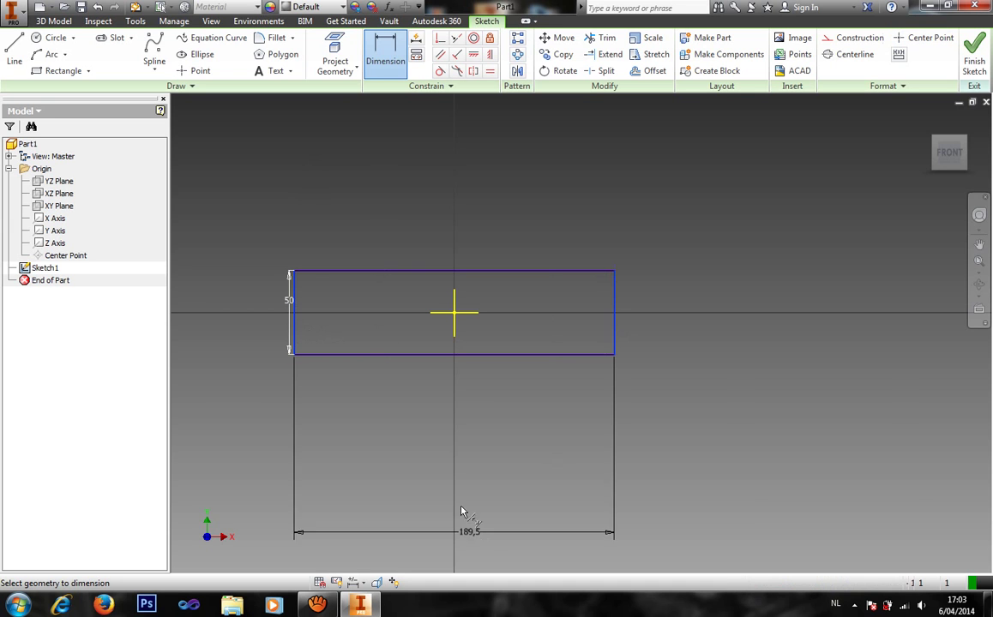
left_click(505, 421)
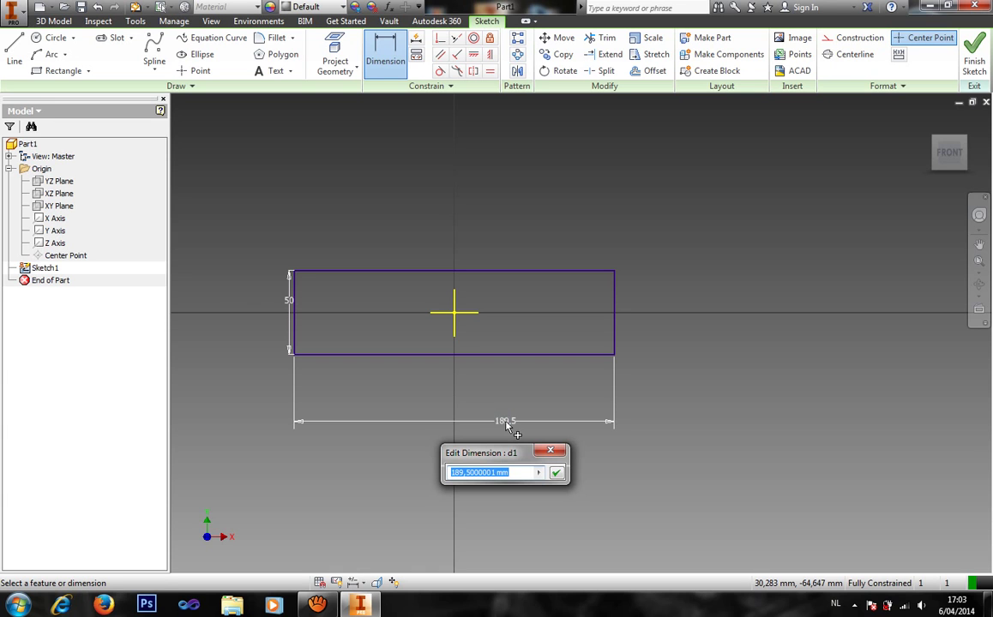
type("300")
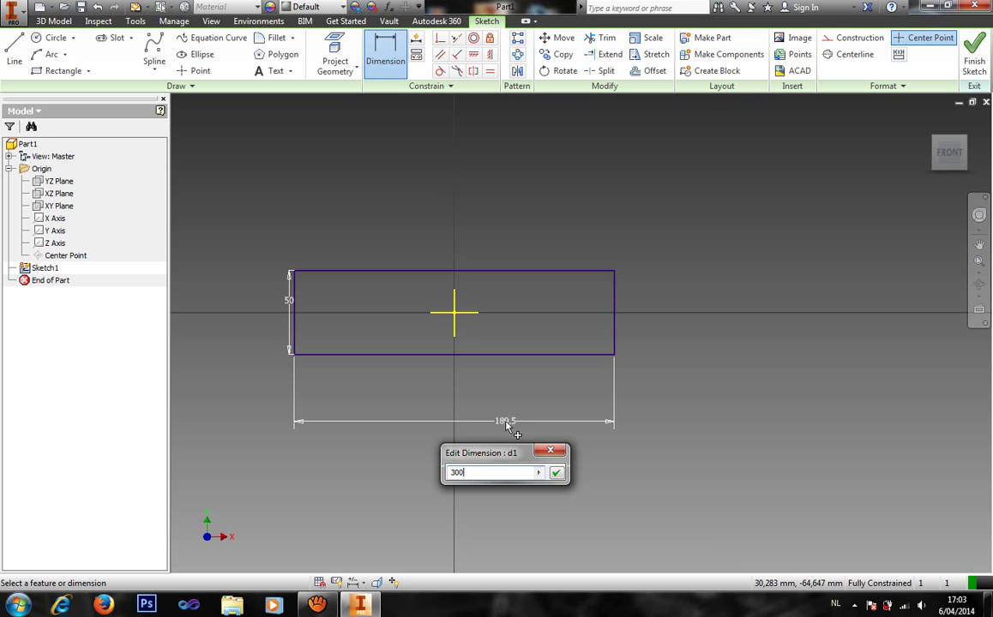
key("Return")
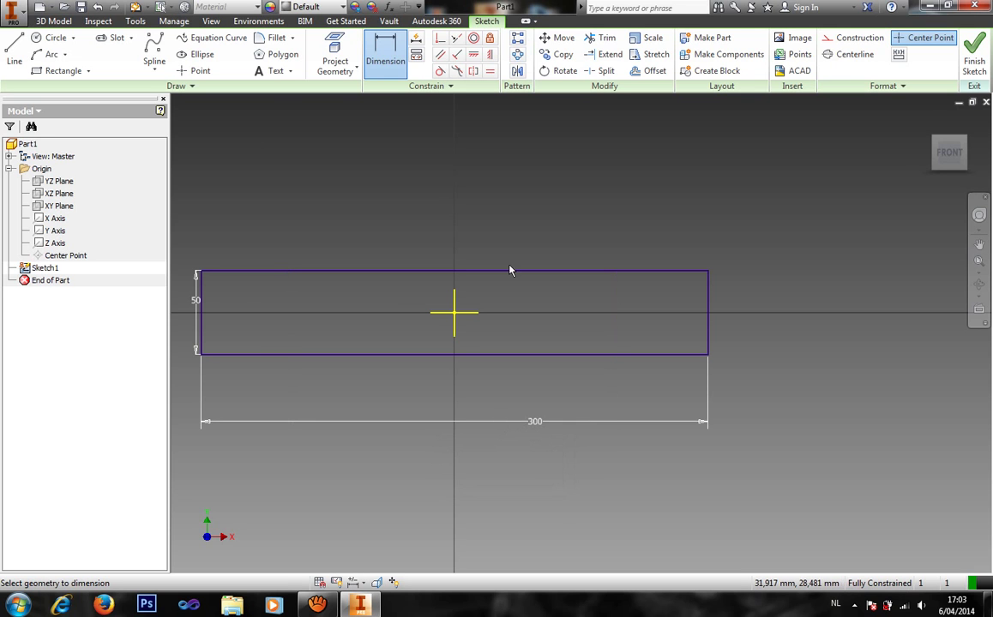
Finish the sketch and extrude the rectangle 5 mm into a solid plate.
left_click(974, 52)
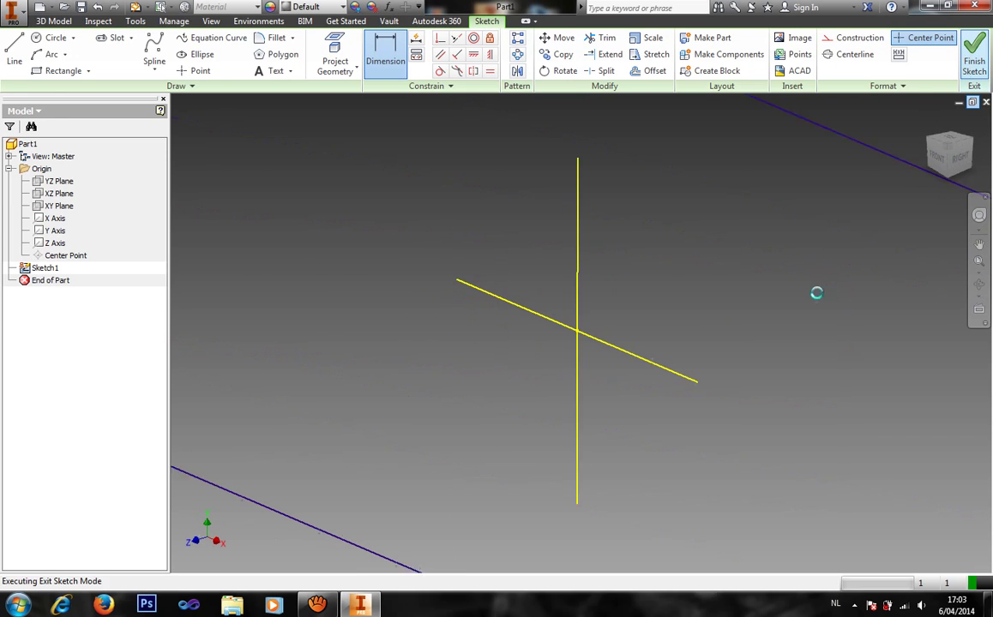
key("e")
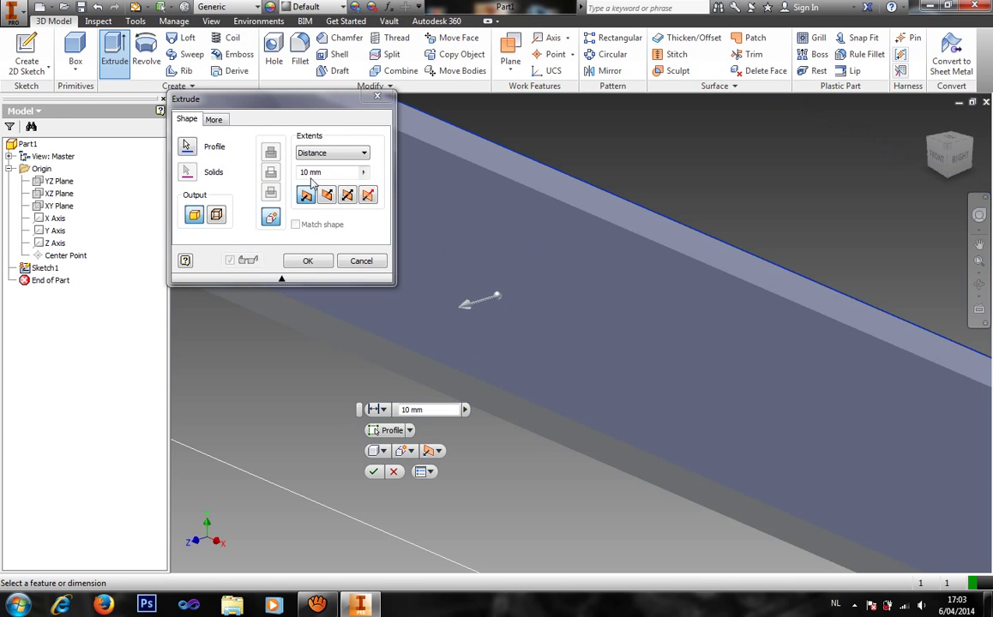
type("5")
key("Return")
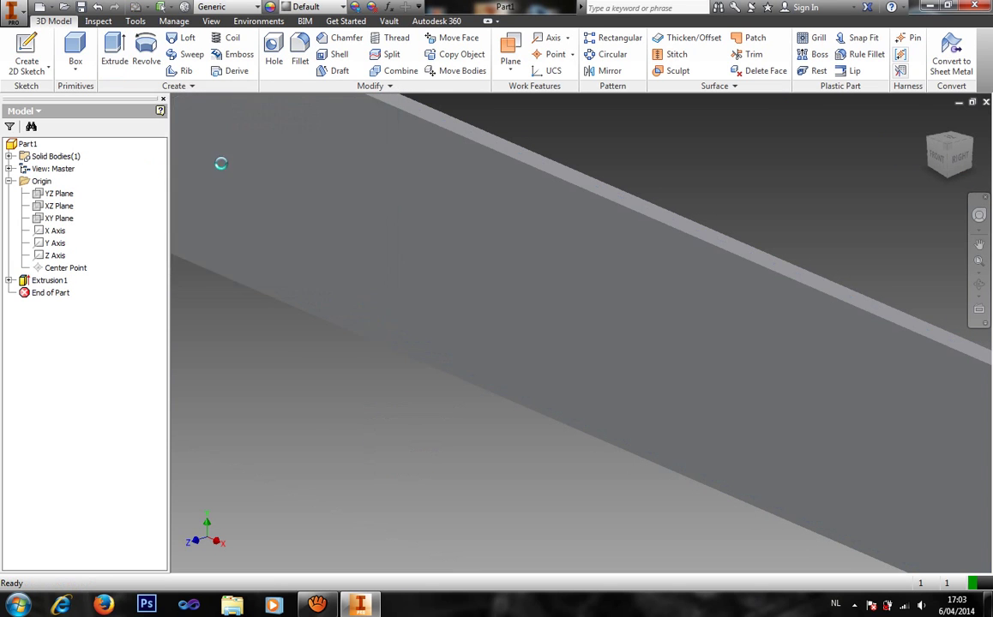
Start a sketch on the plate's front face and project the origin X axis into it.
key("s")
left_click(416, 214)
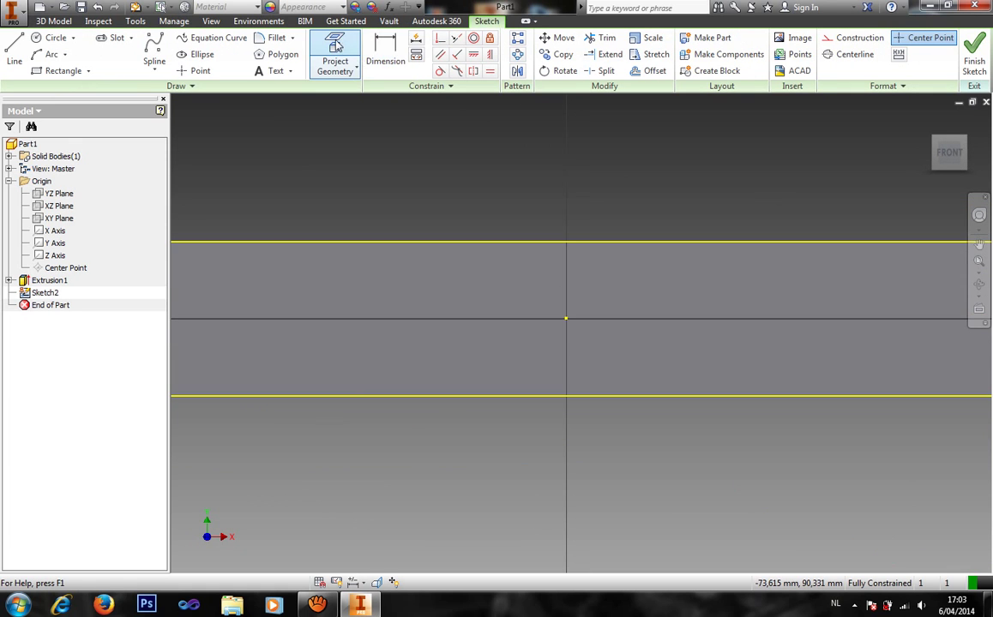
left_click(334, 51)
left_click(56, 244)
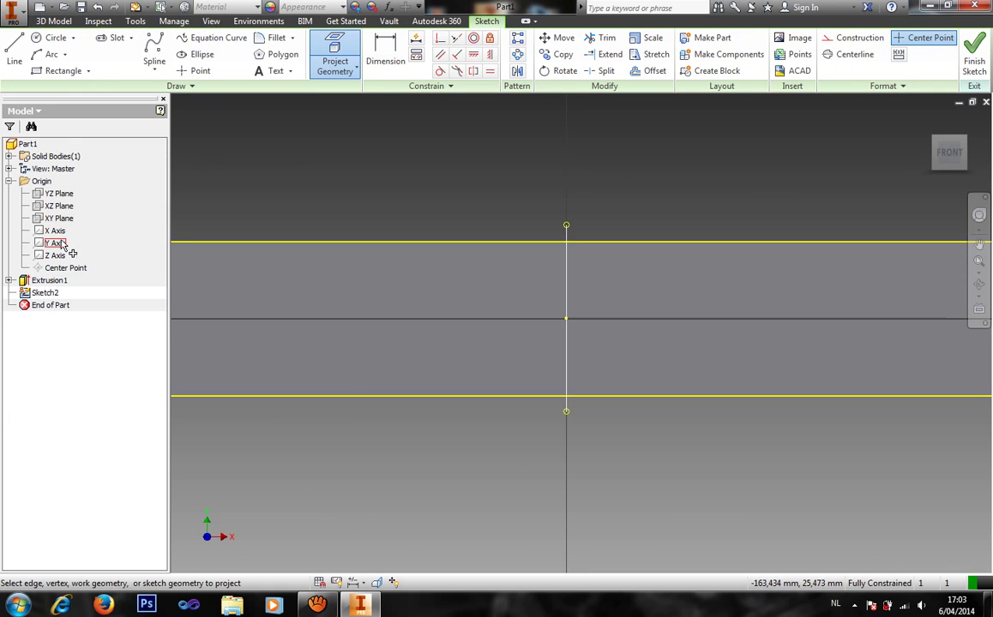
left_click(55, 231)
Draw two diagonal lines from the plate's left edge midpoint, one to the top edge about 35 mm across, the other to the bottom edge.
scroll(504, 277, "down", 4)
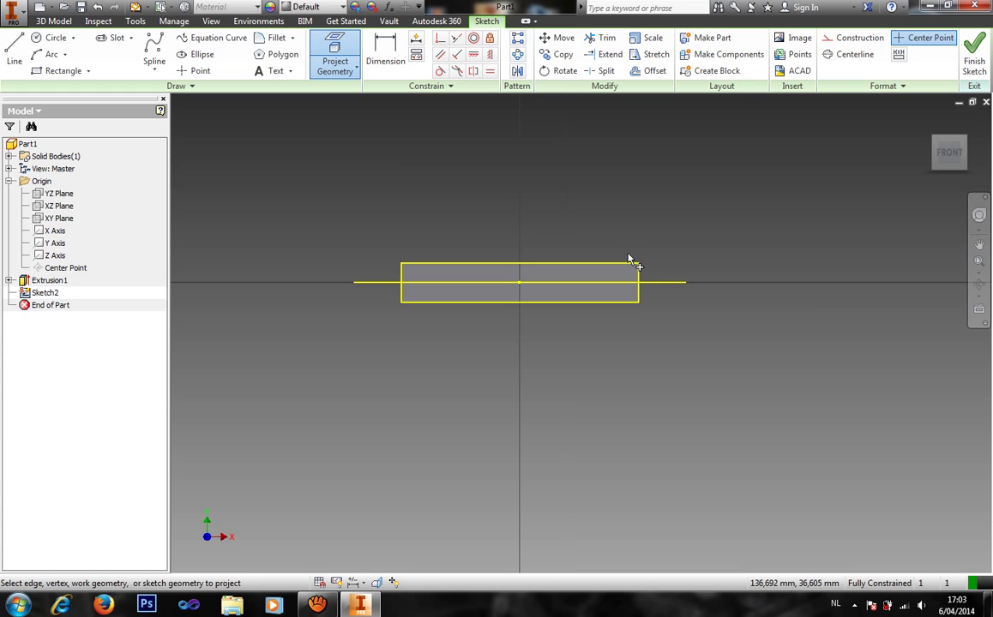
left_click(14, 50)
scroll(397, 278, "up", 4)
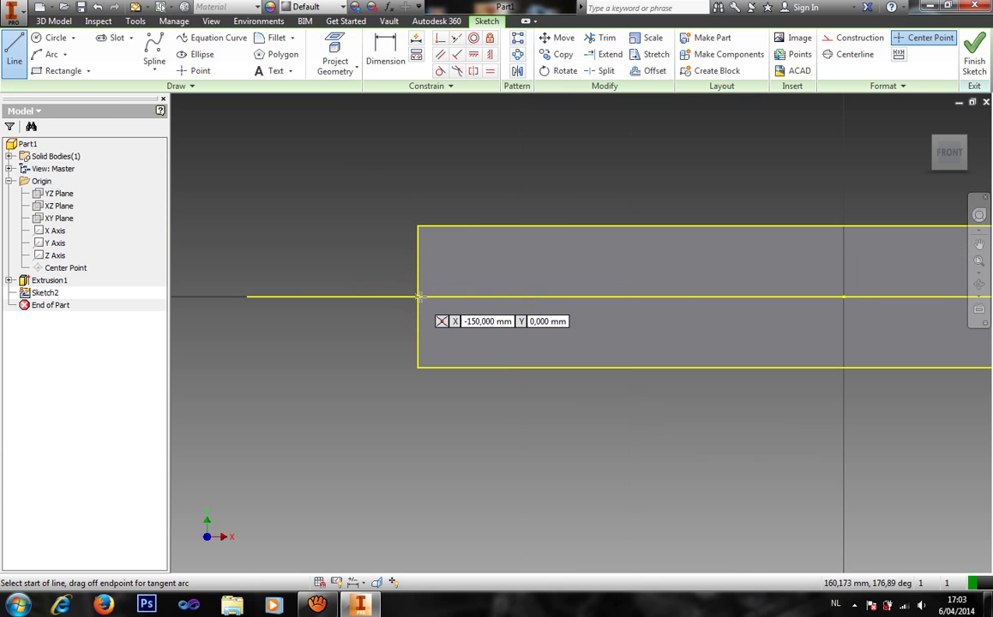
left_click(417, 296)
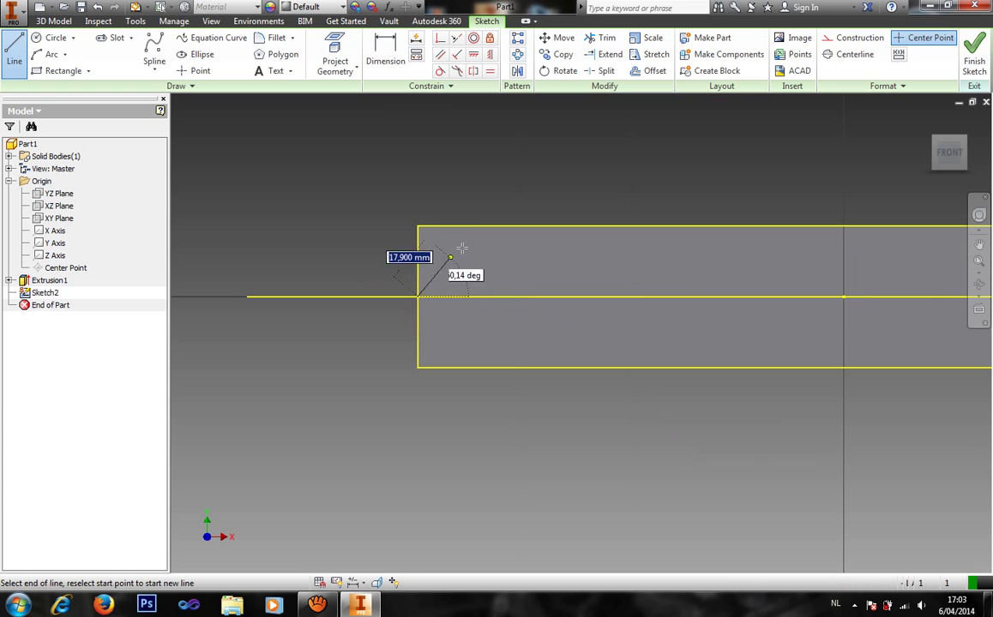
left_click(516, 225)
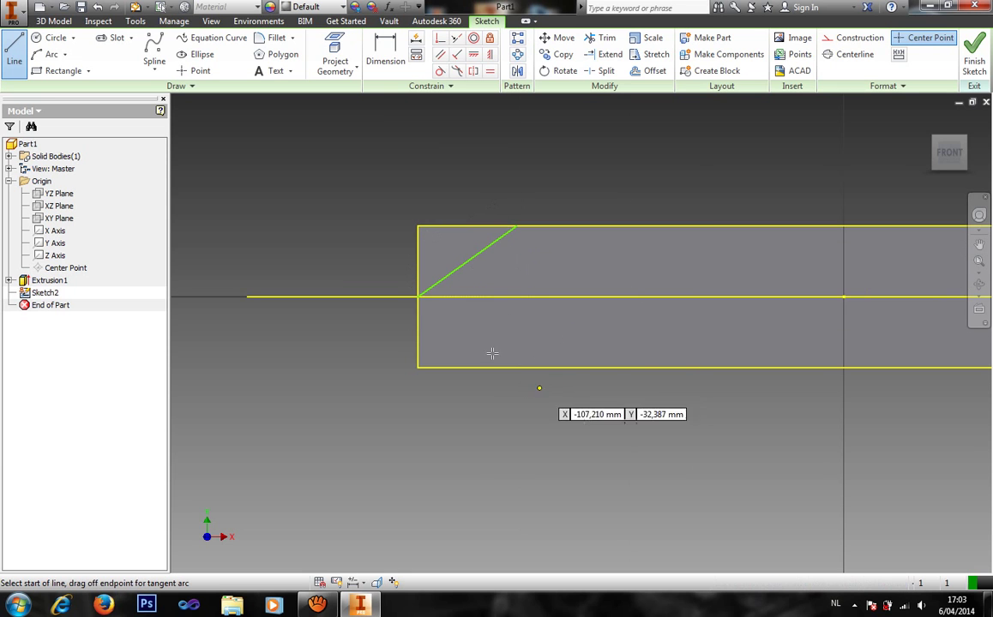
left_click(419, 296)
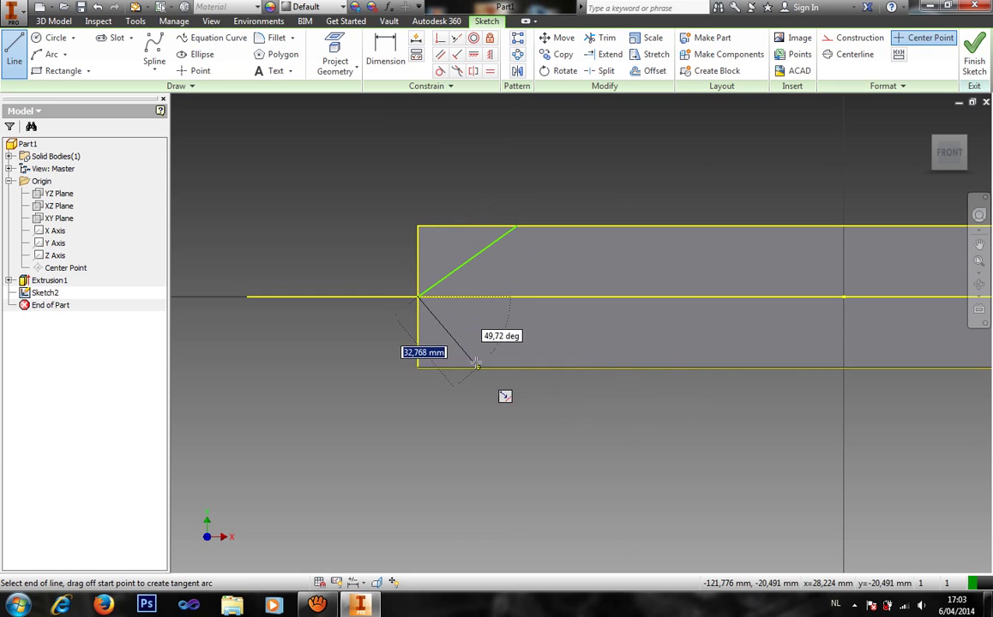
left_click(484, 367)
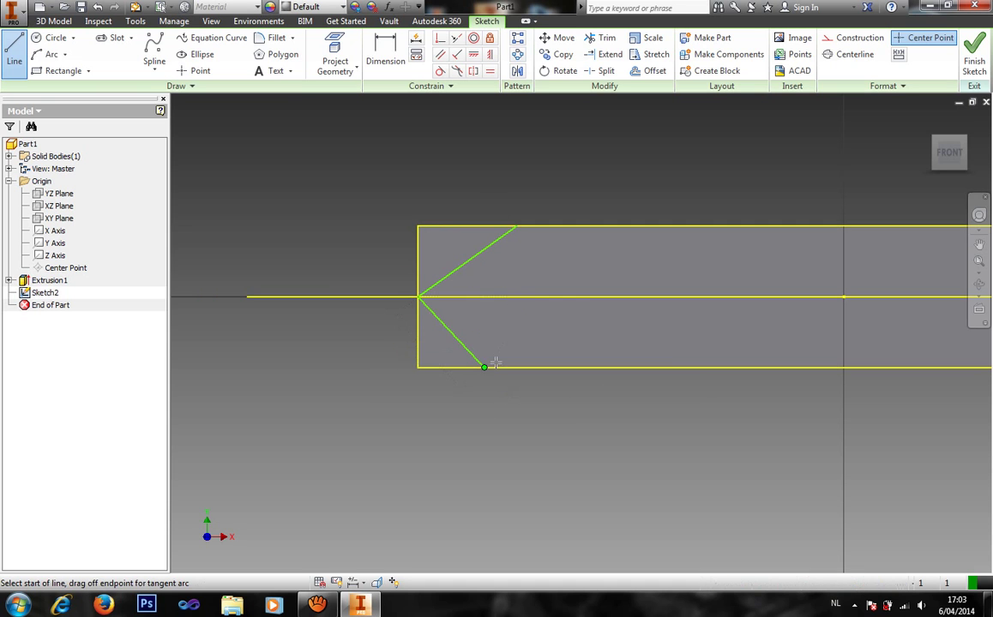
Dimension the upper diagonal line's horizontal extent from the plate's left edge as 50 mm.
left_click(385, 49)
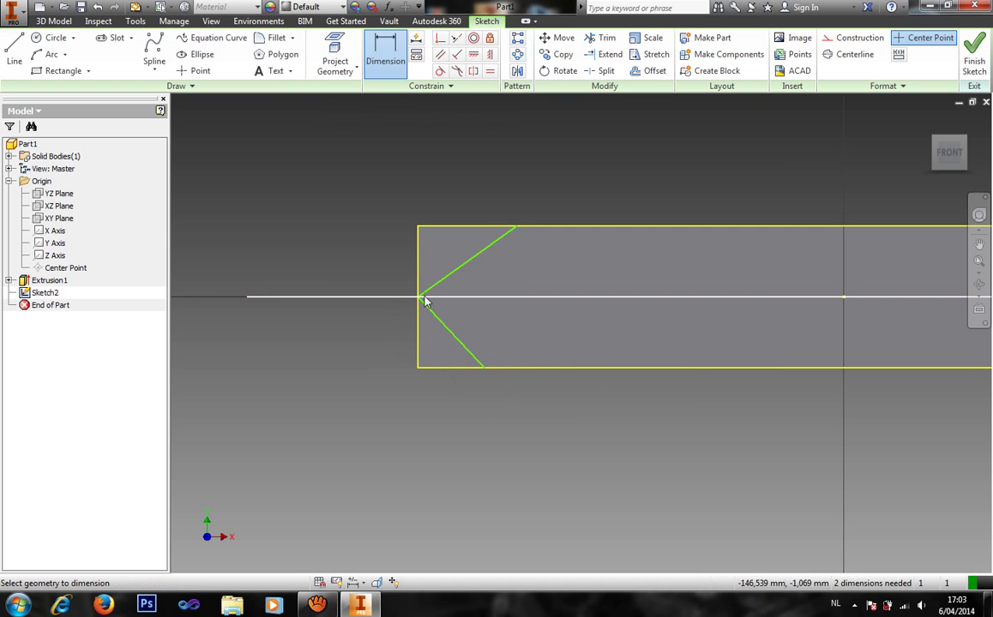
left_click(507, 239)
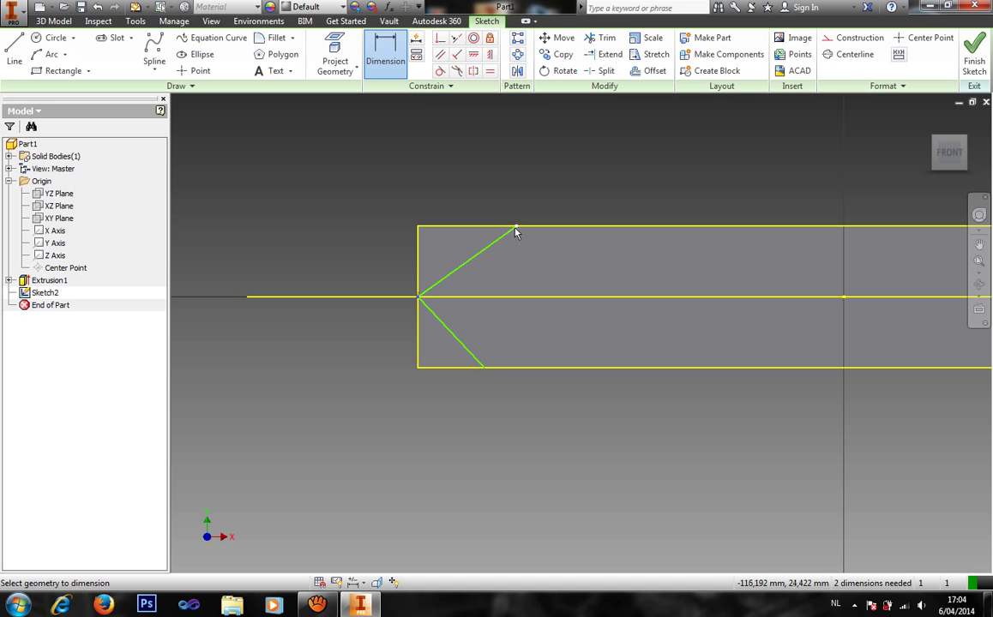
left_click(472, 172)
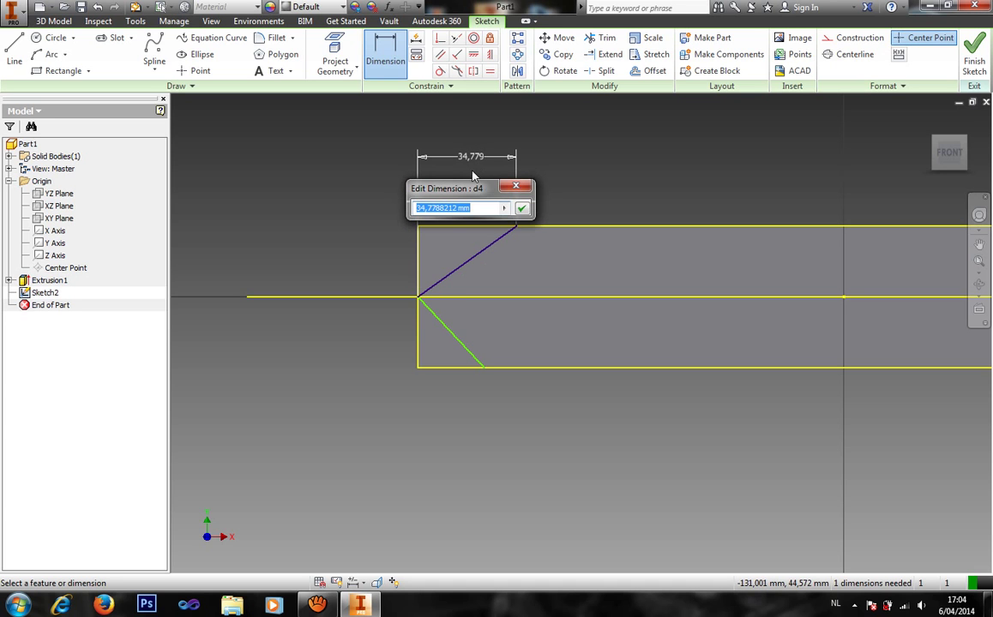
type("50")
key("Return")
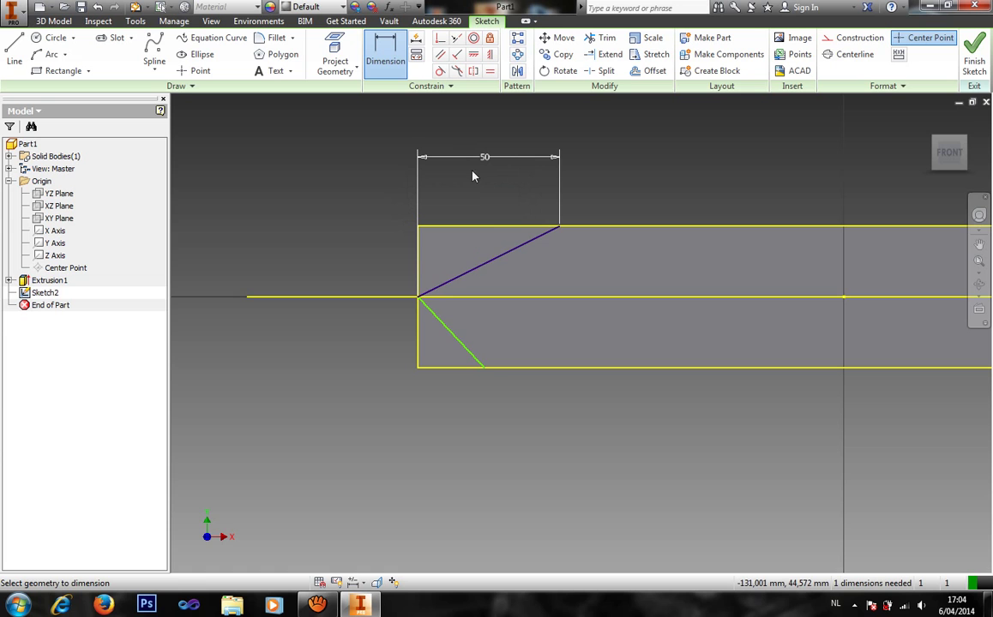
Dimension the horizontal distance from the plate's left edge to the lower diagonal's bottom endpoint as 25 mm.
left_click(484, 368)
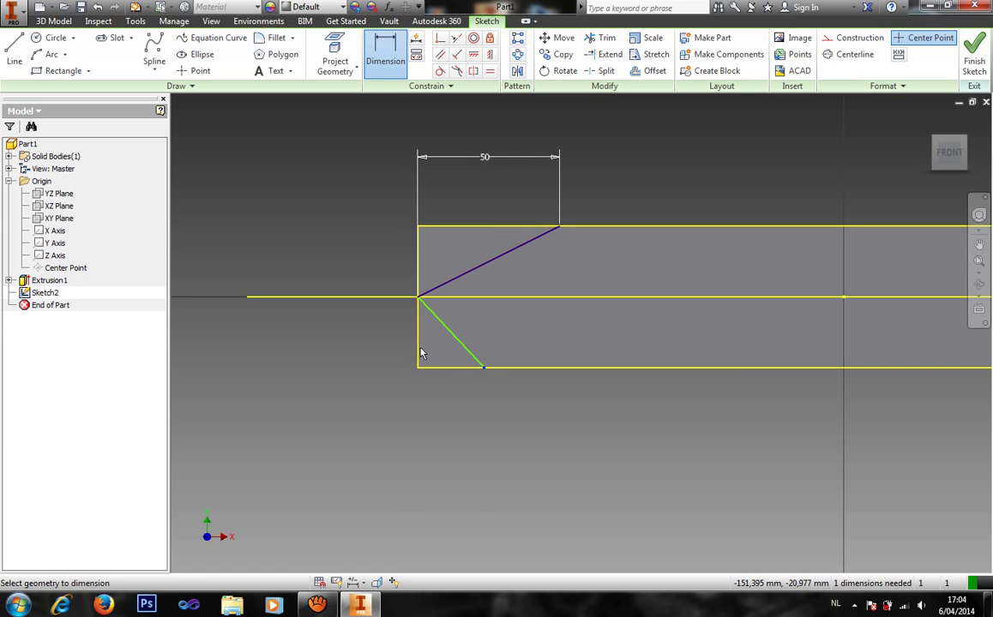
left_click(420, 352)
left_click(451, 427)
type("25")
key("Return")
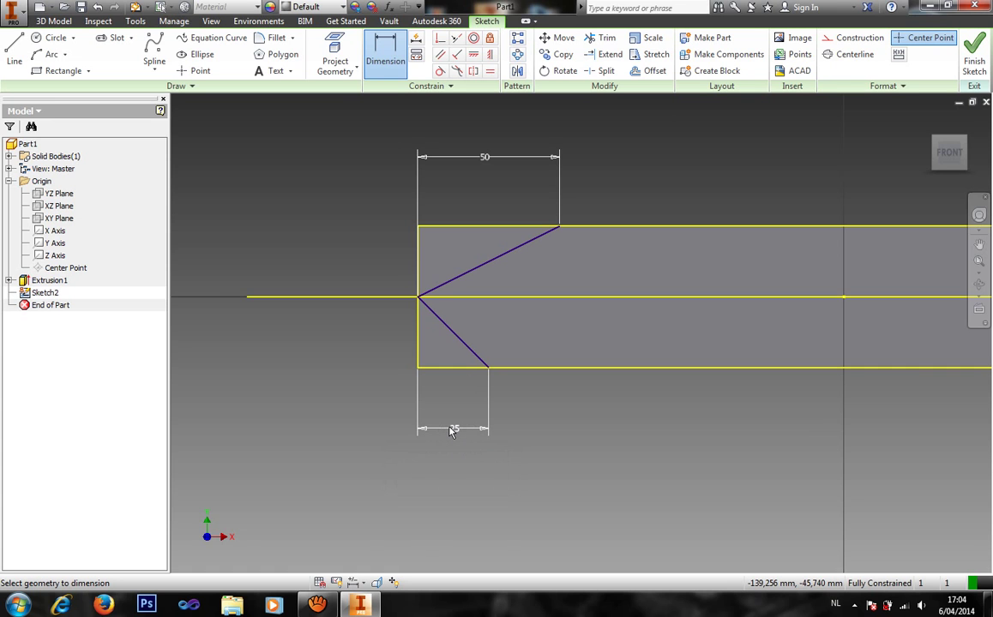
scroll(451, 430, "up", 2)
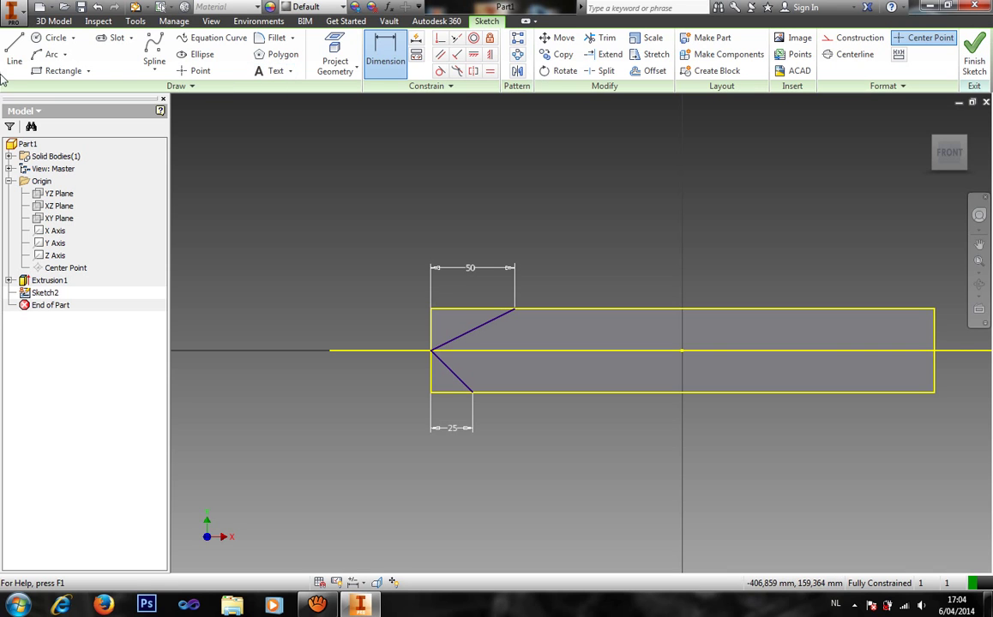
left_click(15, 54)
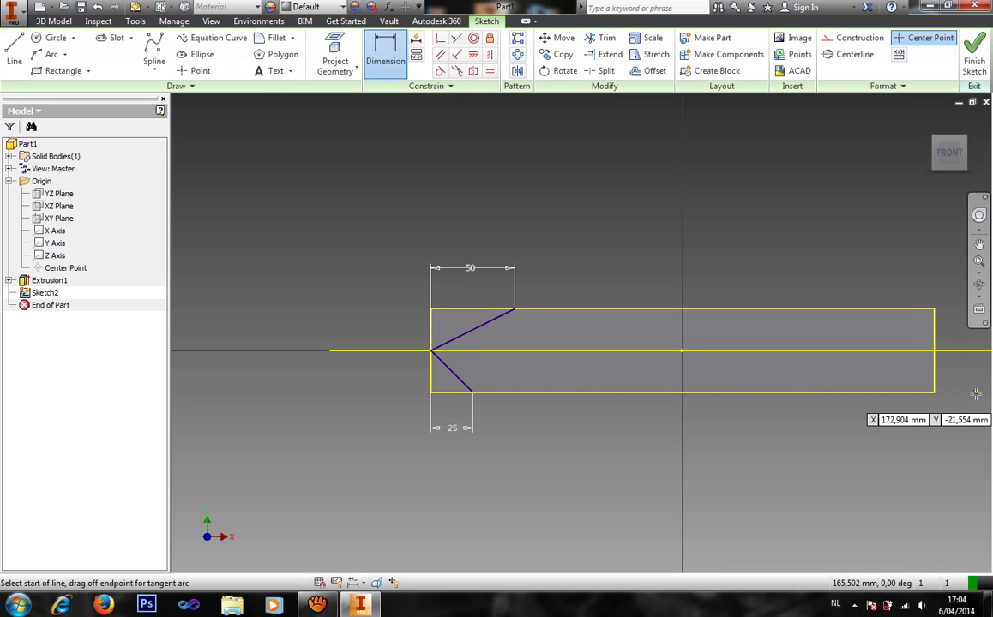
left_click(934, 372)
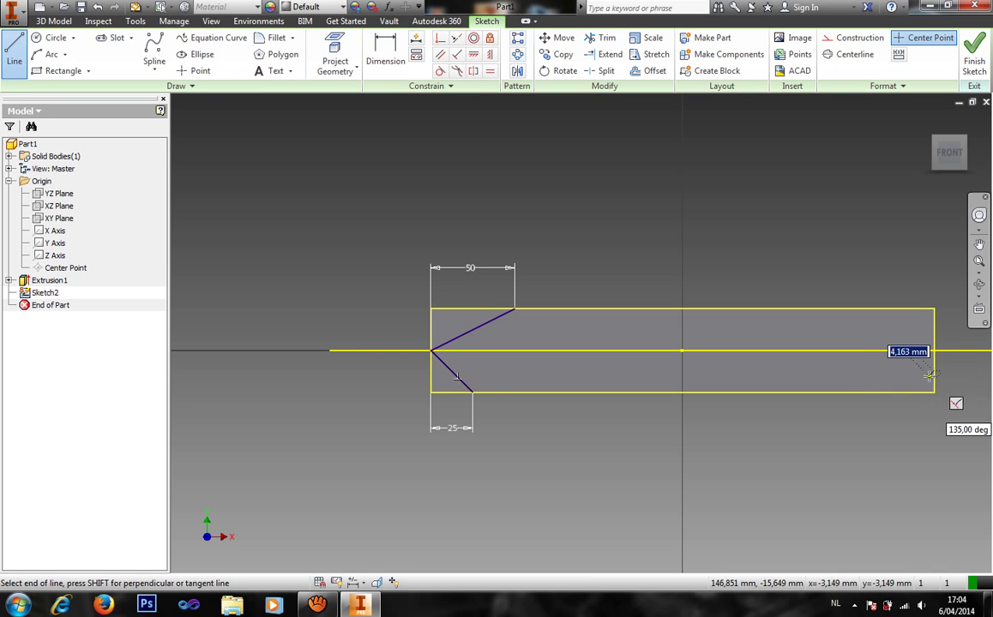
key("Escape")
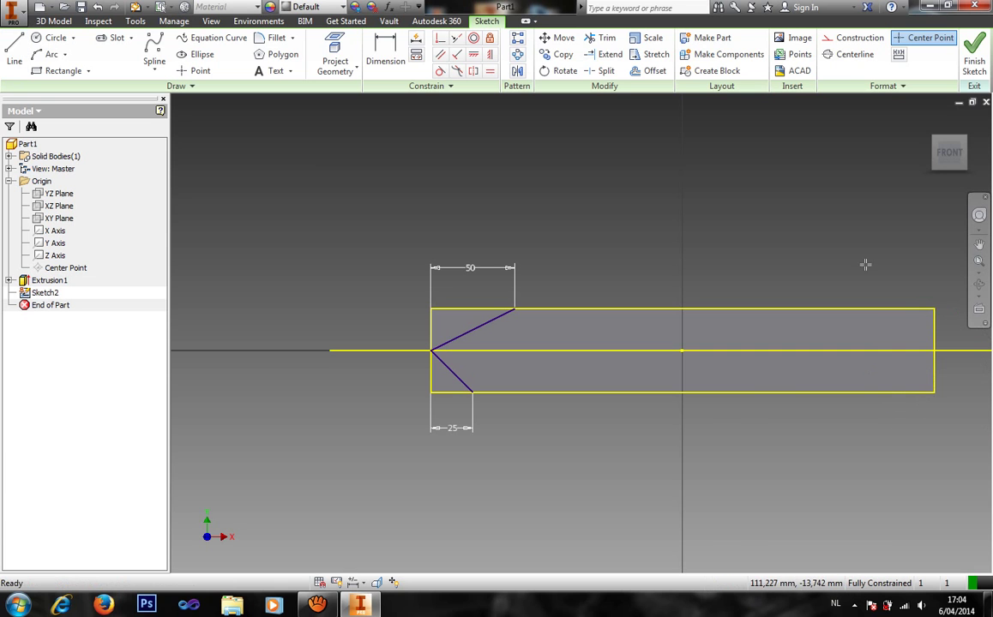
Draw two horizontal lines about 67 mm long inward from the plate's right edge, one below and one above the X axis.
left_click(16, 55)
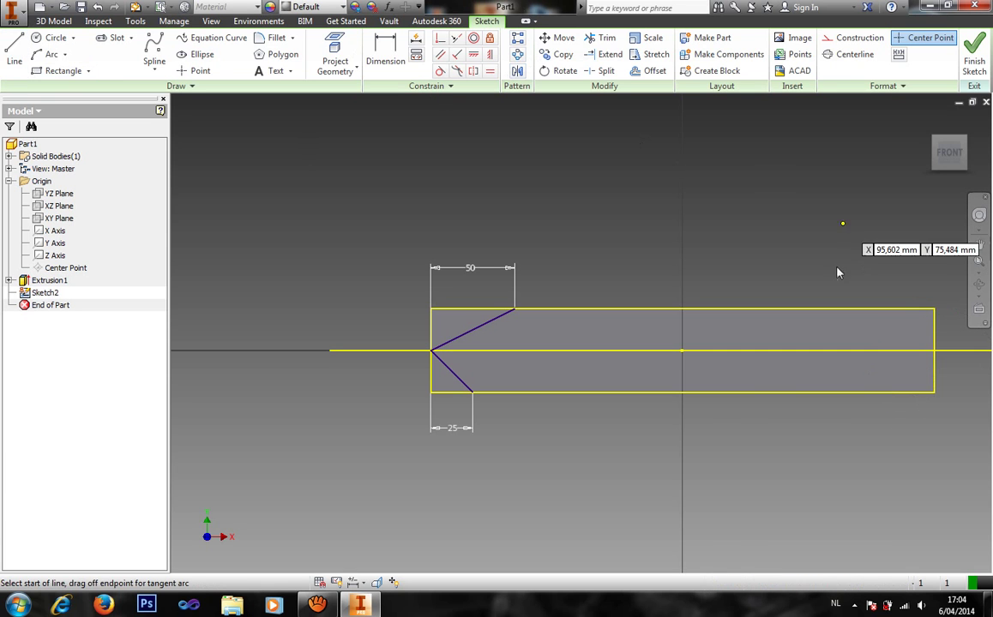
left_click(934, 378)
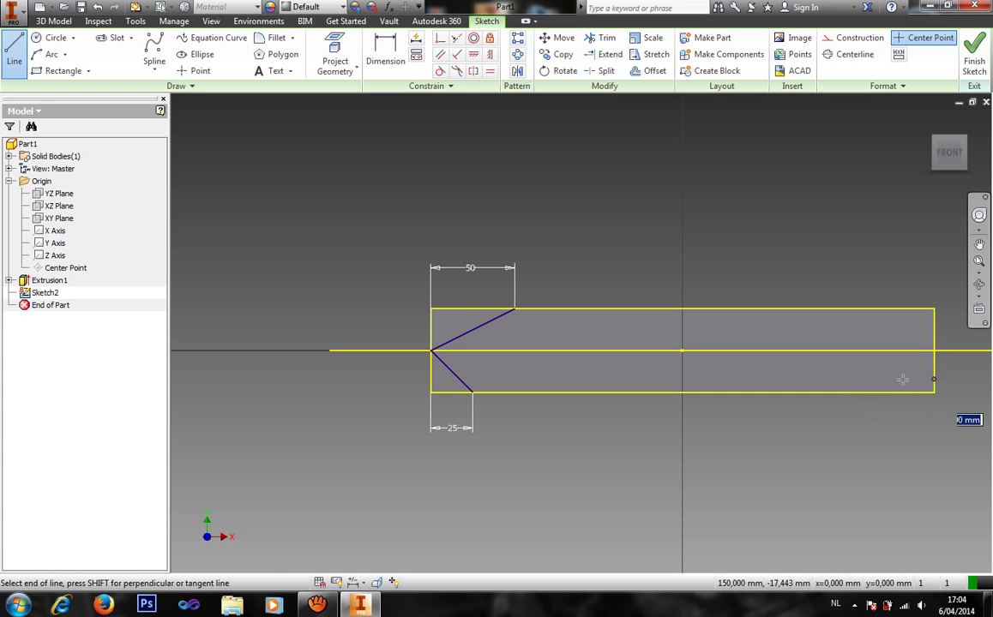
left_click(821, 379)
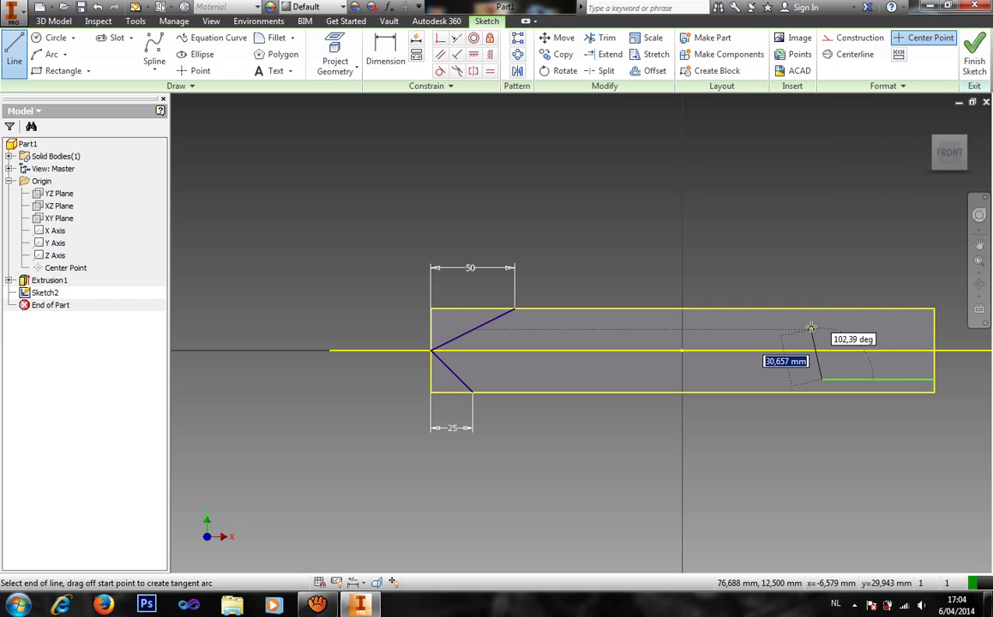
key("Escape")
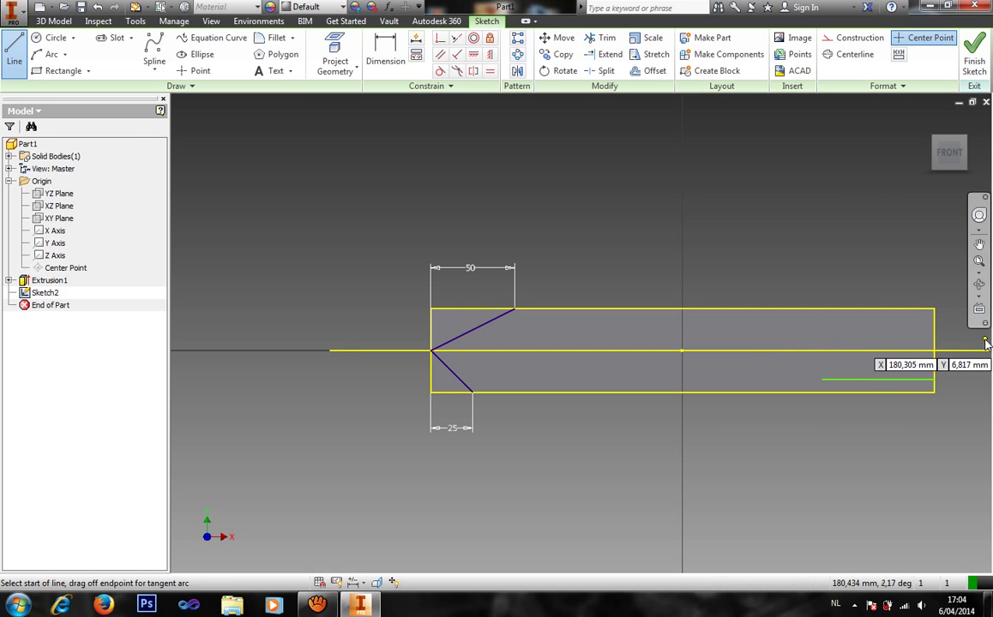
left_click(932, 322)
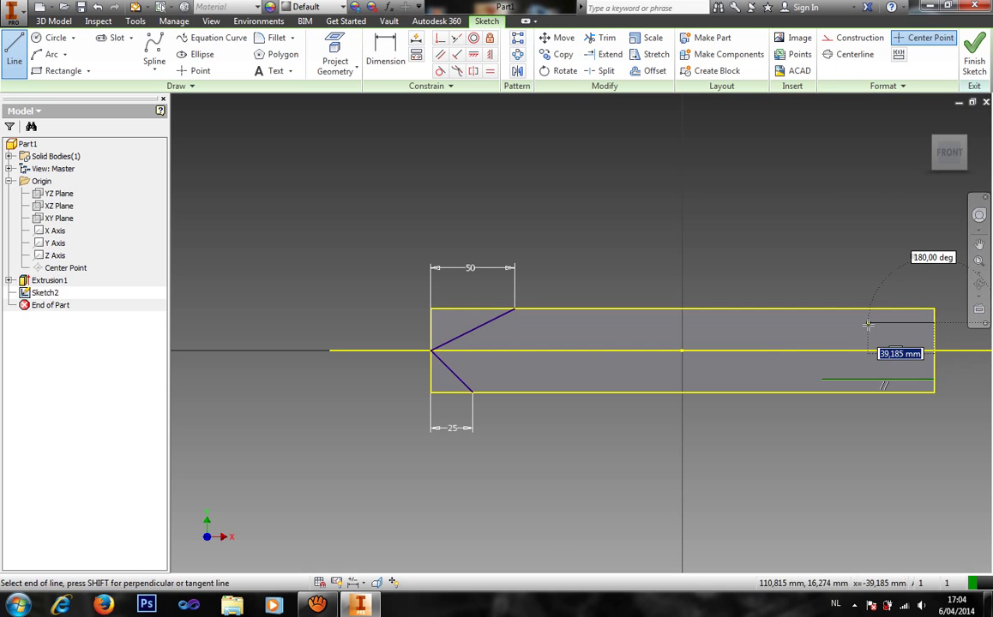
left_click(821, 323)
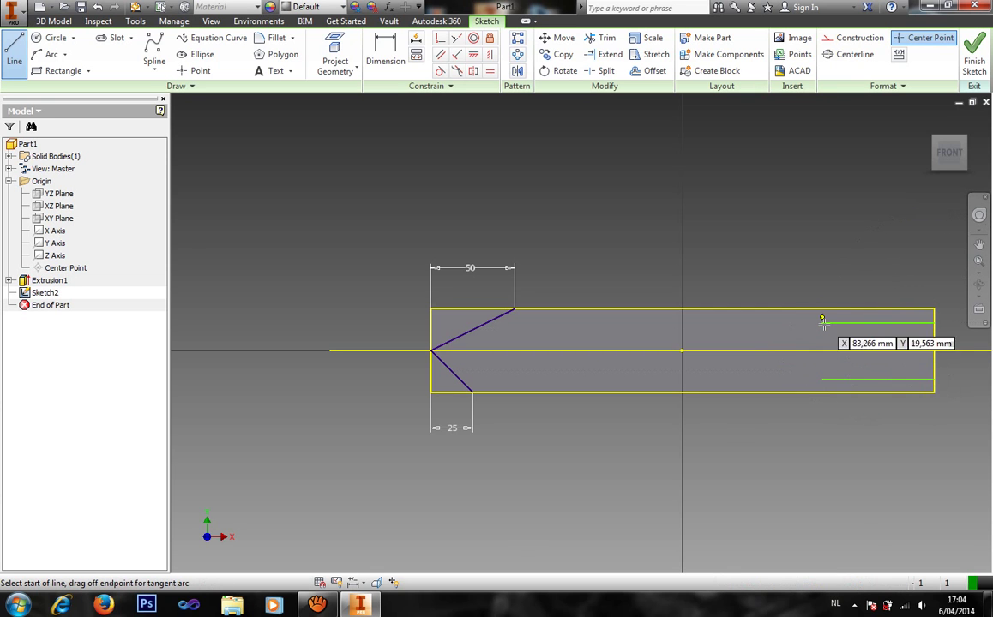
Connect the inner ends of both horizontal lines to the plate's top and bottom edges with short vertical lines.
double_click(822, 308)
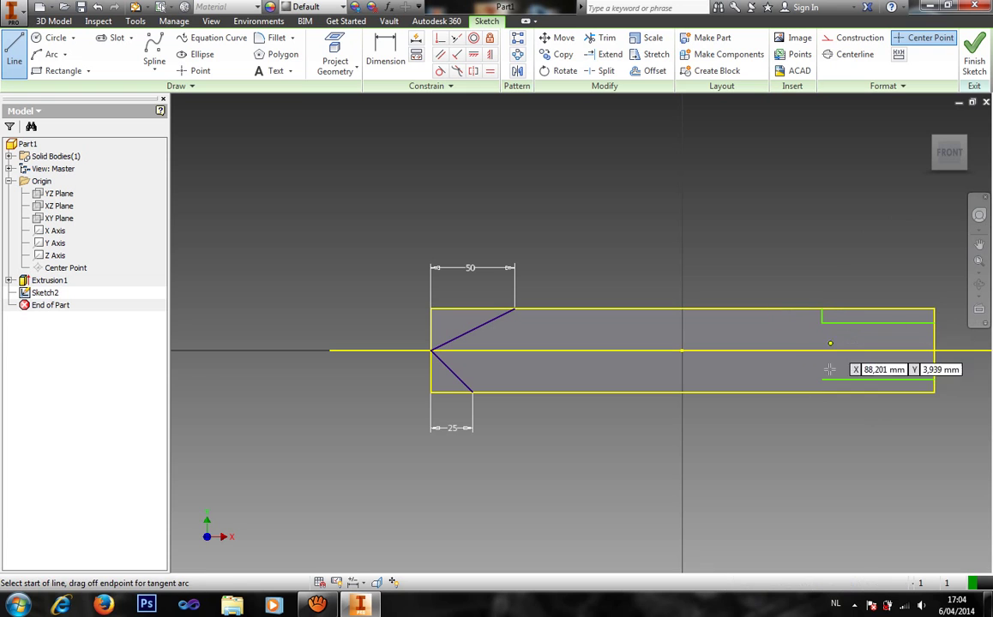
left_click(821, 379)
double_click(821, 392)
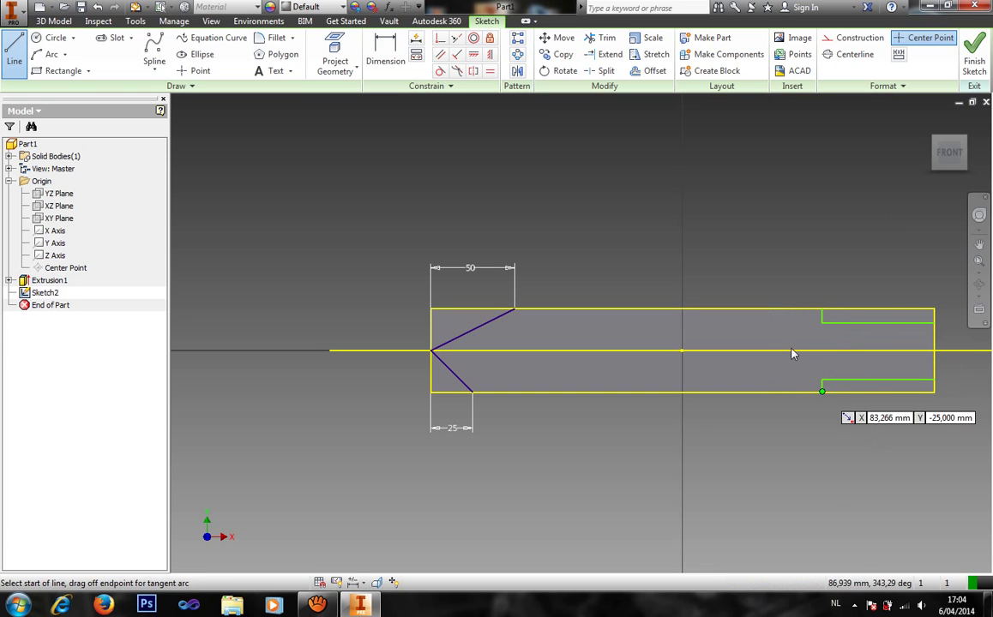
Try to apply a vertical constraint to the upper short vertical line.
left_click(490, 54)
scroll(821, 319, "down", 5)
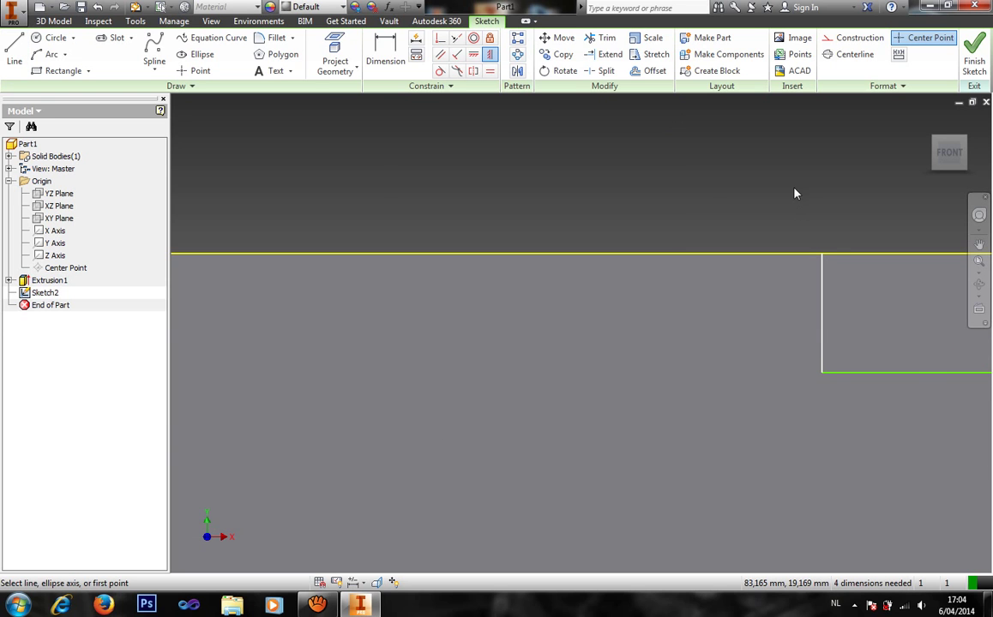
left_click(821, 292)
left_click(278, 126)
scroll(500, 201, "up", 3)
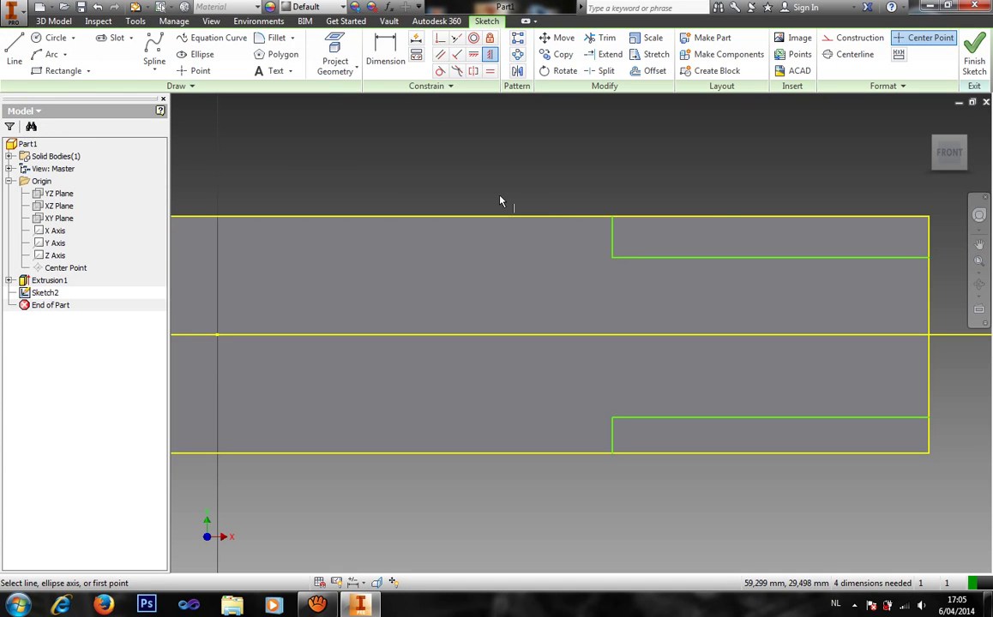
Make the upper and lower short vertical lines collinear.
scroll(561, 202, "up", 2)
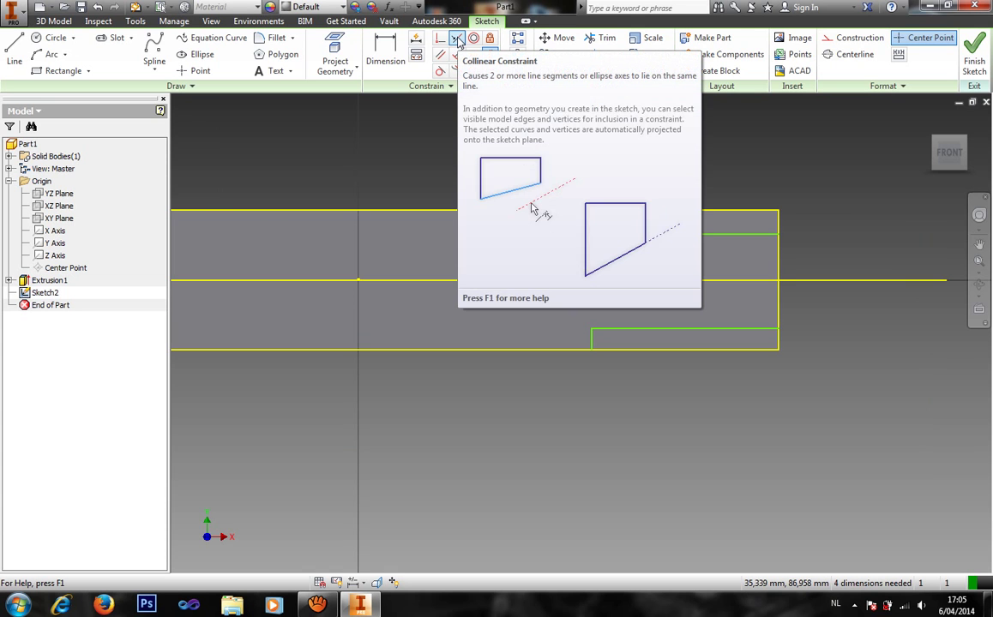
left_click(457, 40)
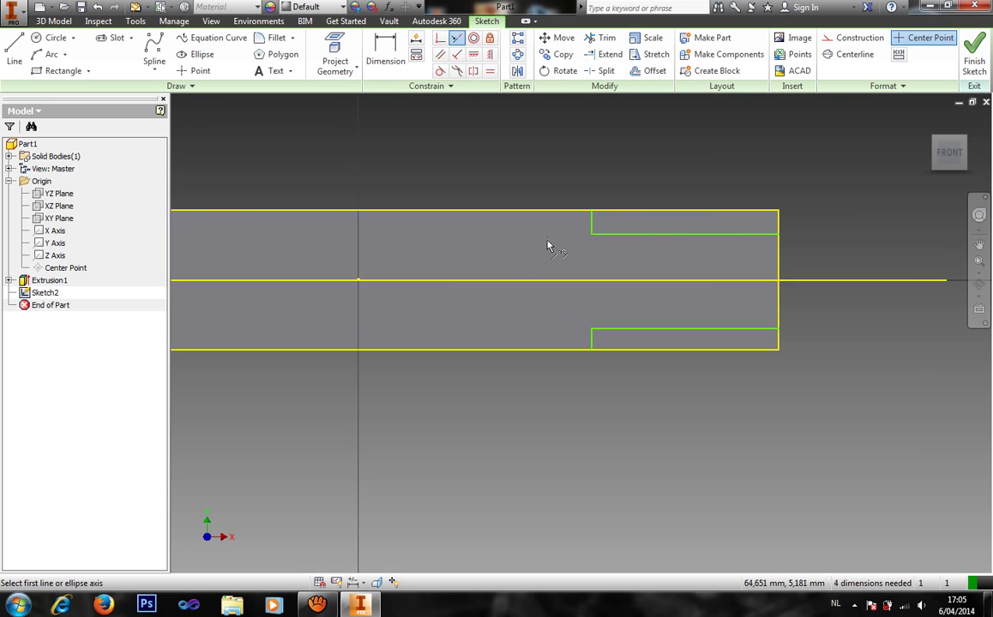
left_click(592, 221)
left_click(592, 342)
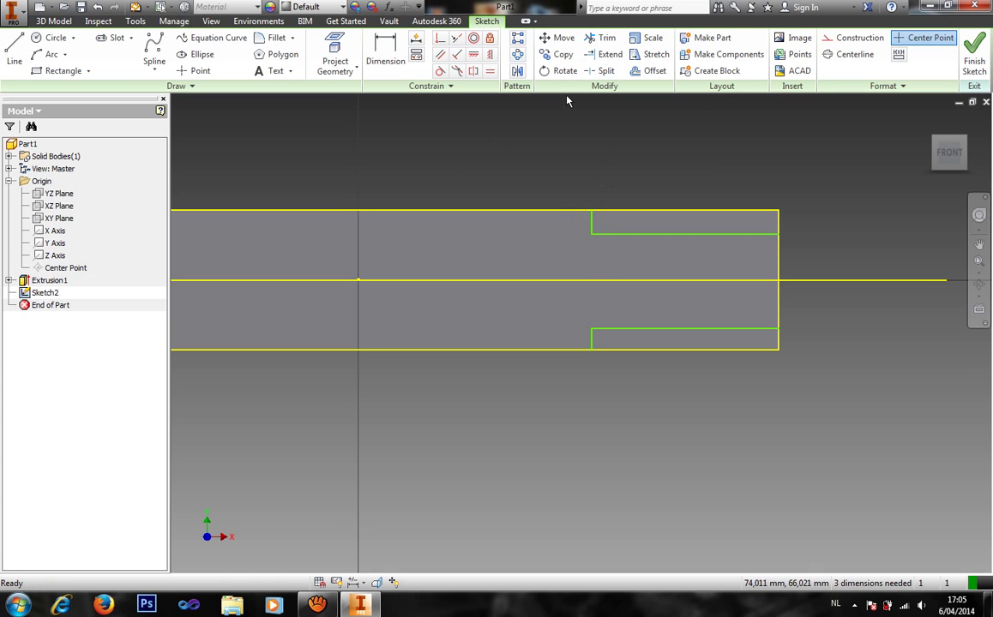
Make the two short vertical lines symmetric about the projected X axis.
left_click(473, 71)
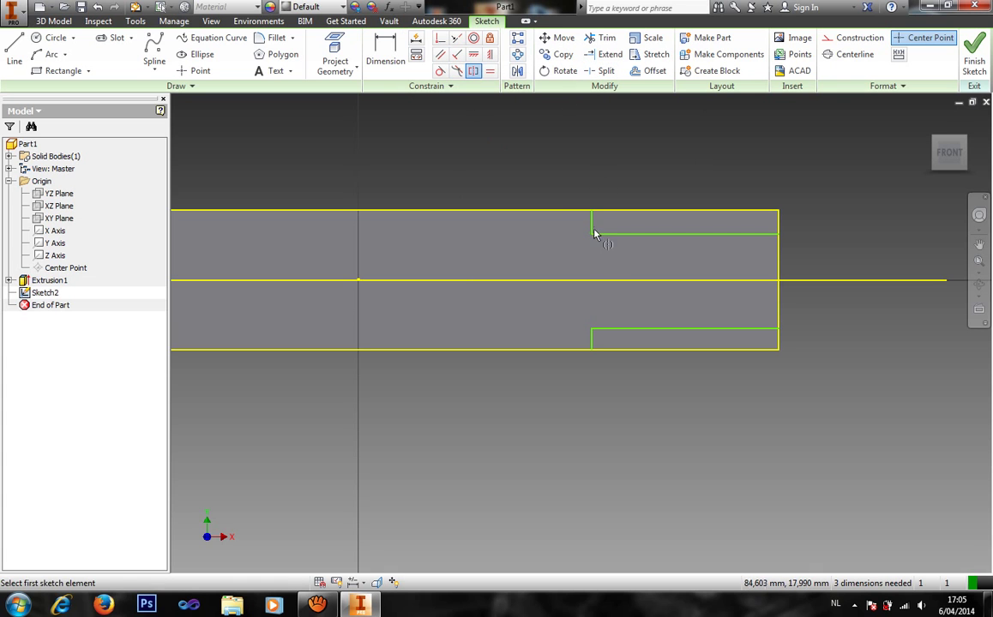
left_click(592, 227)
left_click(591, 335)
left_click(600, 285)
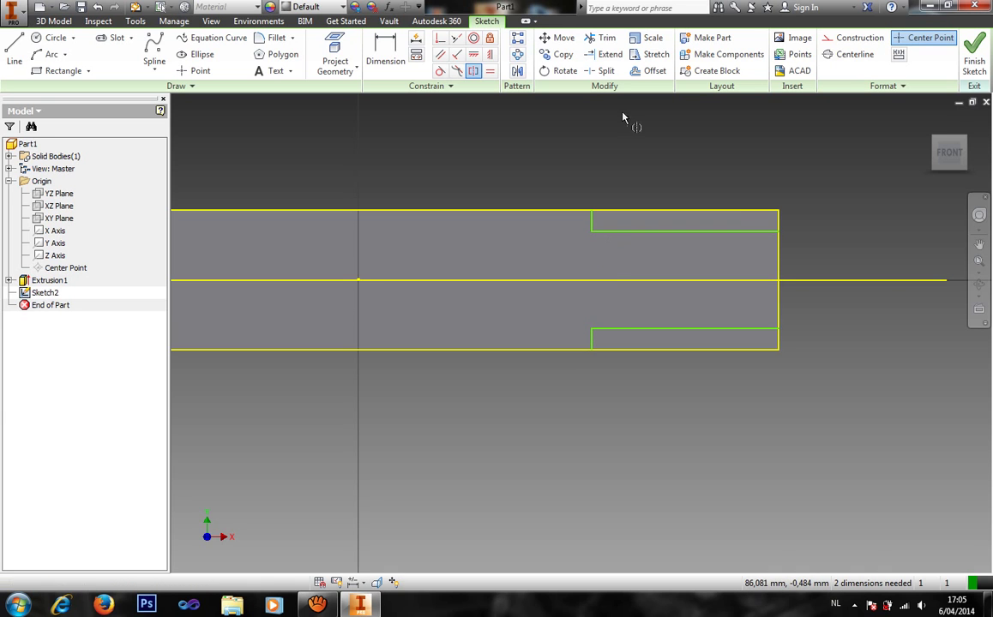
Dimension the vertical distance between the two horizontal lines near the plate's right end as 30 mm.
key("d")
left_click(733, 233)
left_click(731, 328)
left_click(729, 270)
type("30")
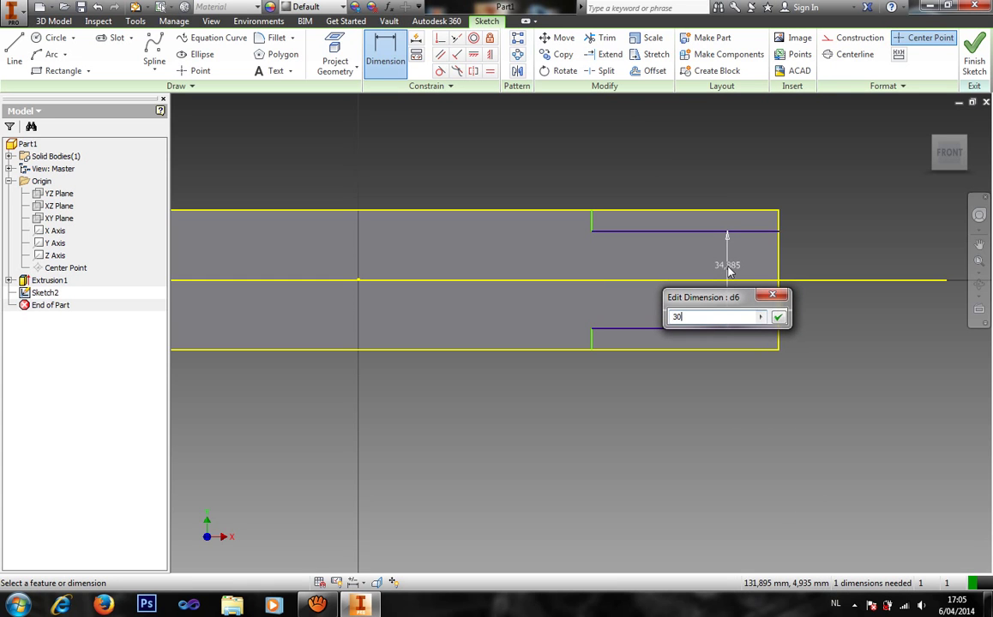
key("Return")
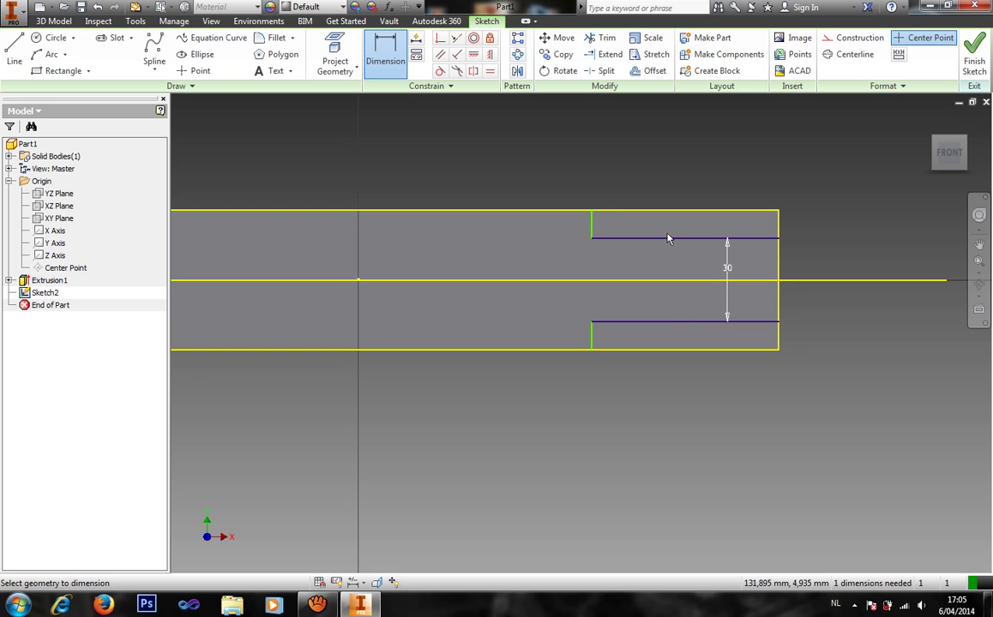
Dimension the horizontal distance from the upper short vertical line to the plate's right edge as 120 mm and finish the sketch.
left_click(591, 223)
left_click(690, 223)
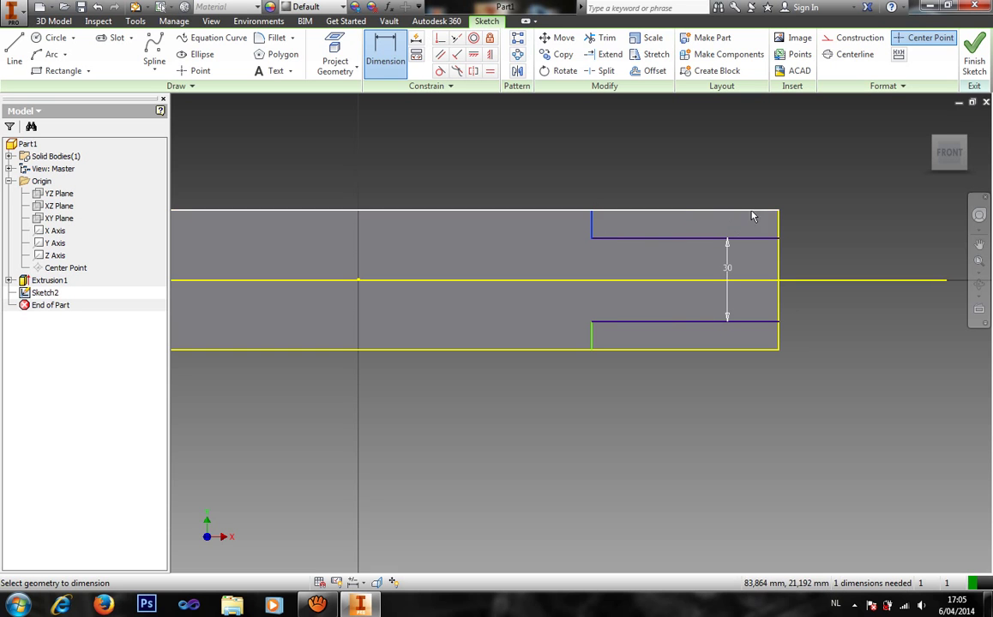
left_click(778, 228)
left_click(673, 149)
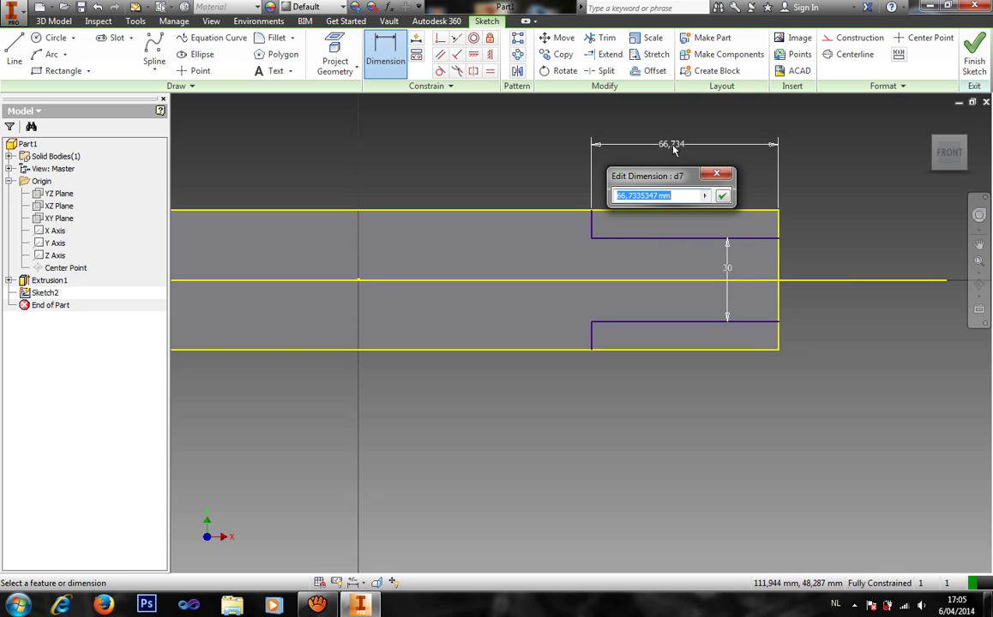
type("120")
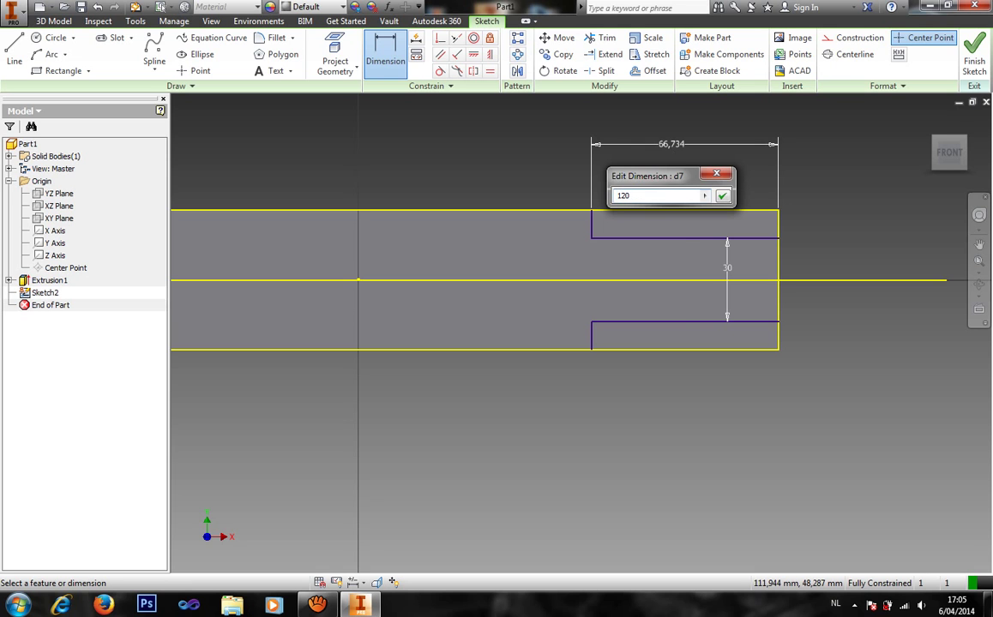
key("Return")
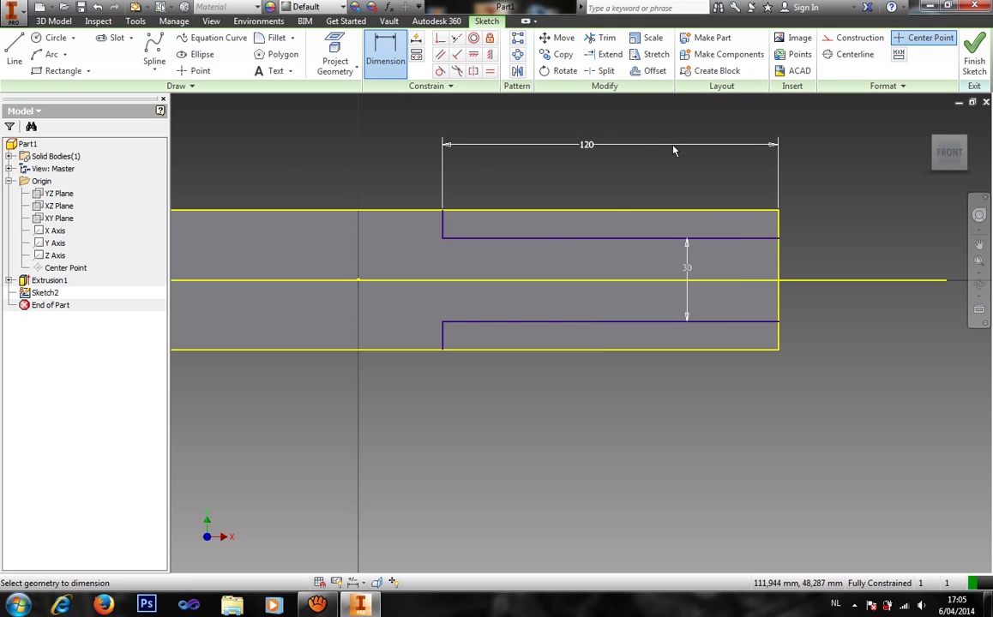
scroll(704, 194, "down", 4)
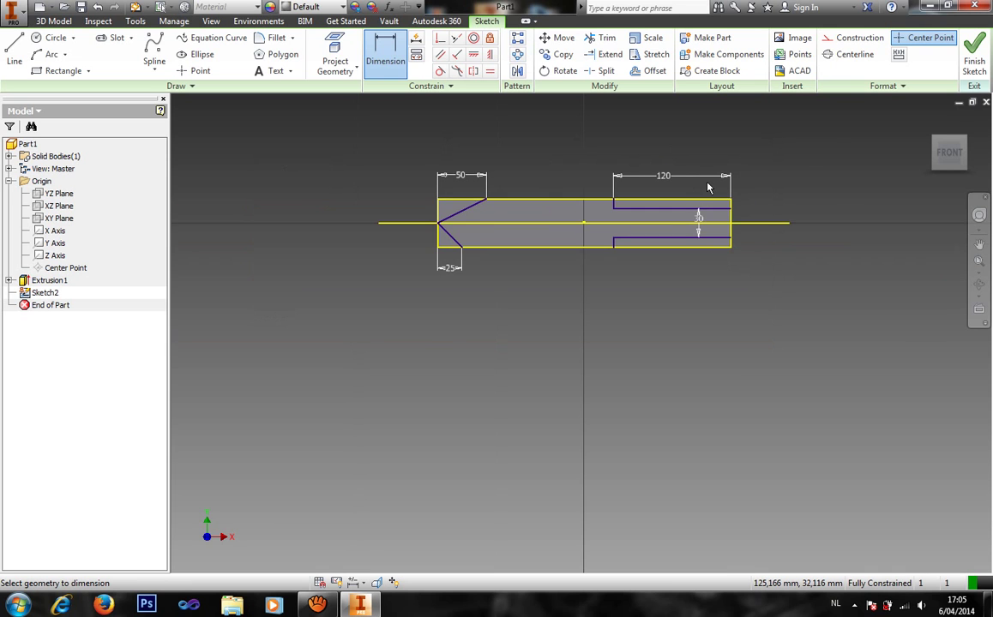
scroll(646, 152, "up", 3)
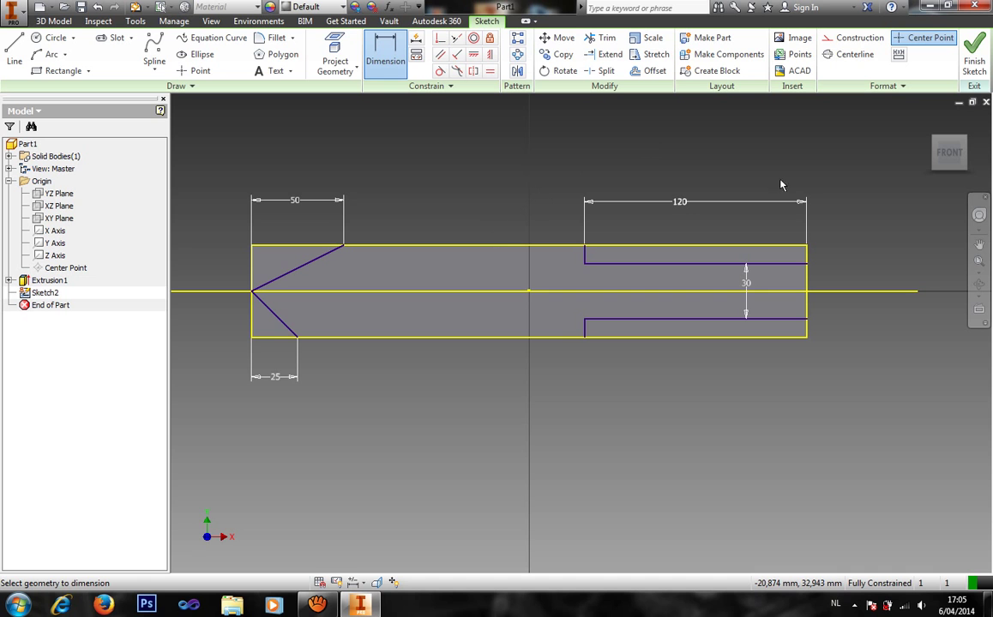
left_click(976, 56)
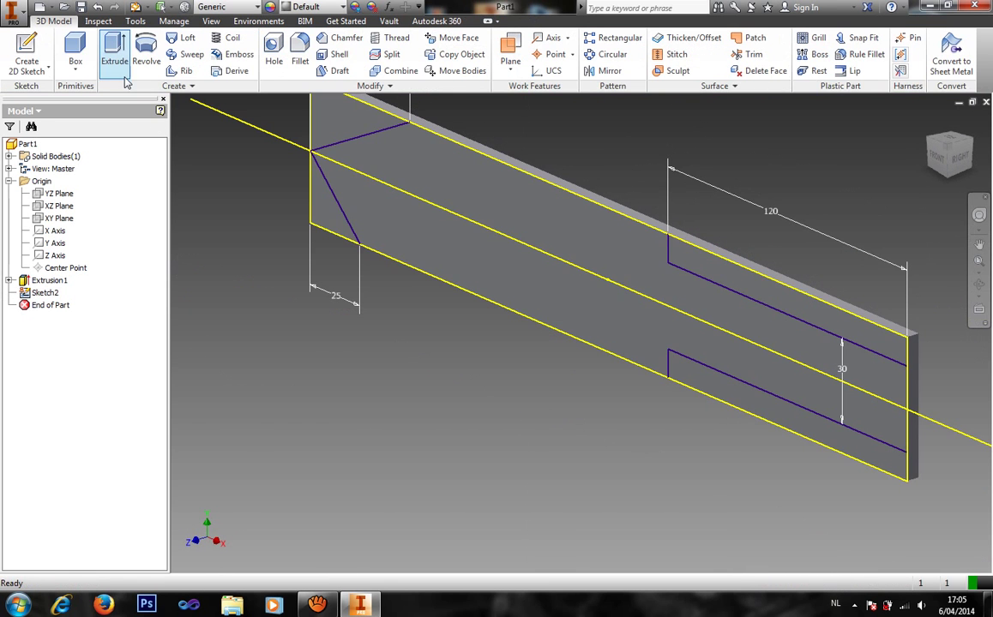
Extrude-cut the two corner triangles at the pointed end and the two strips beside the narrowed end 5 mm through the plate.
left_click(118, 61)
left_click_drag(321, 113, 93, 171)
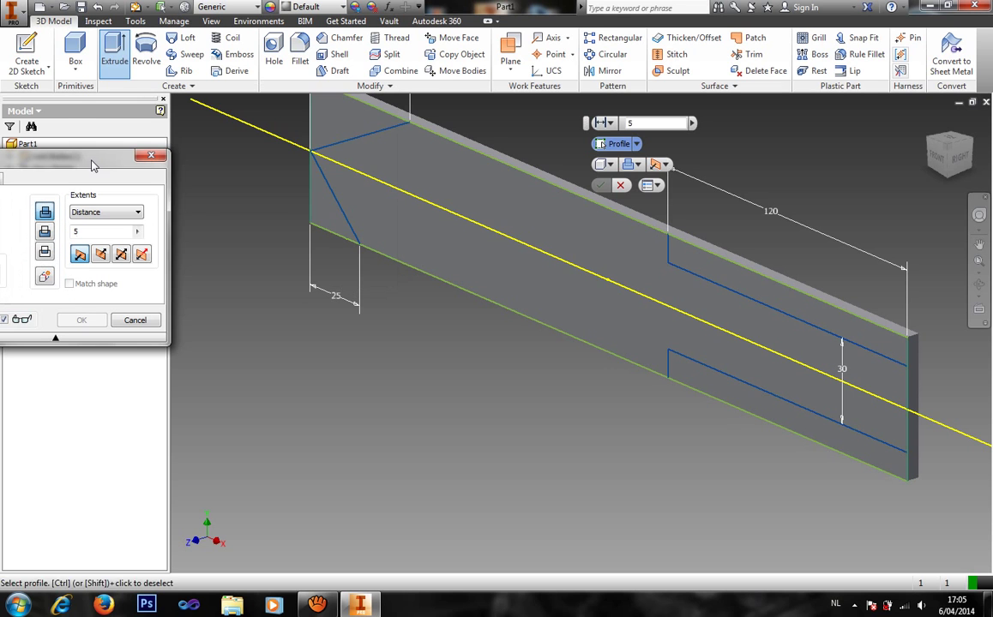
left_click(722, 283)
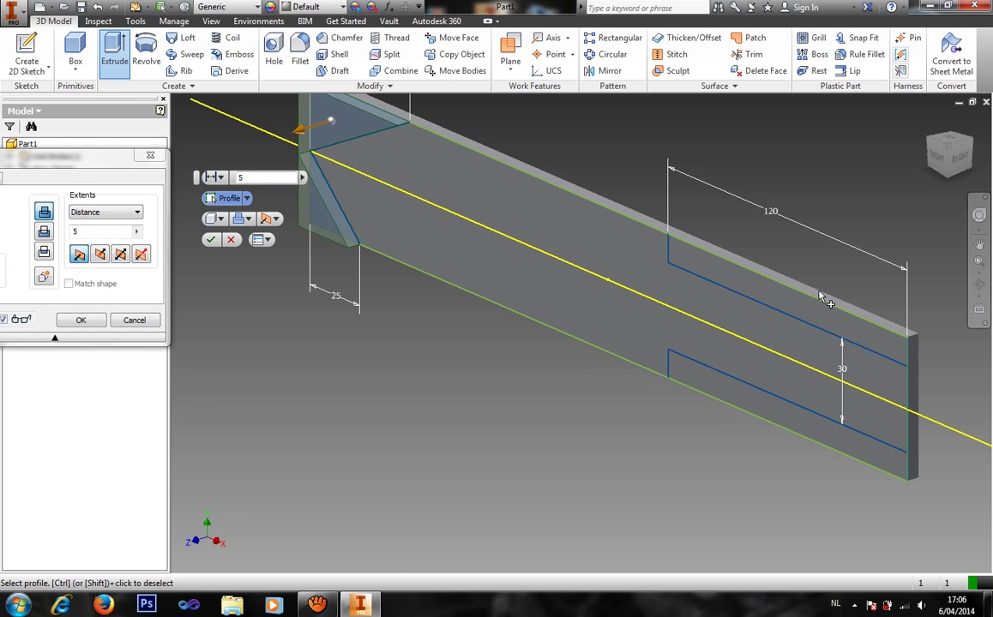
left_click(737, 271)
left_click(786, 424)
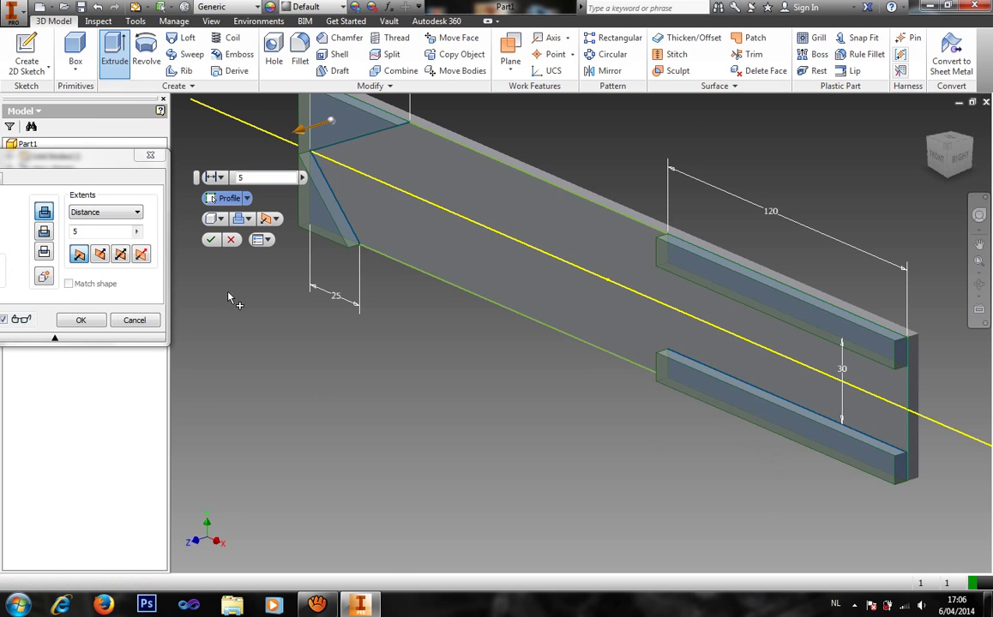
left_click(45, 232)
left_click_drag(60, 163, 343, 169)
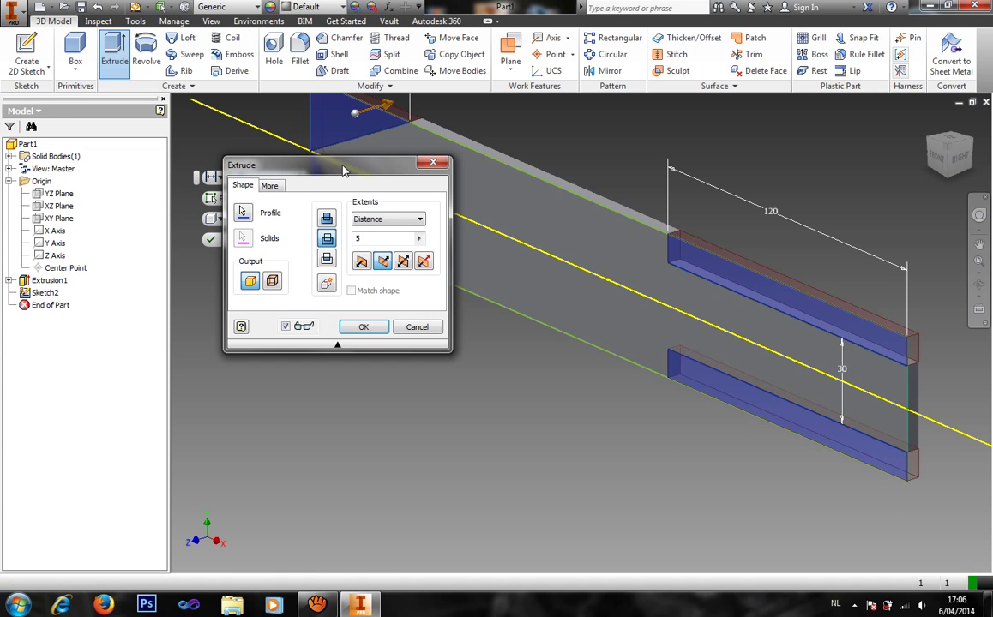
left_click(361, 264)
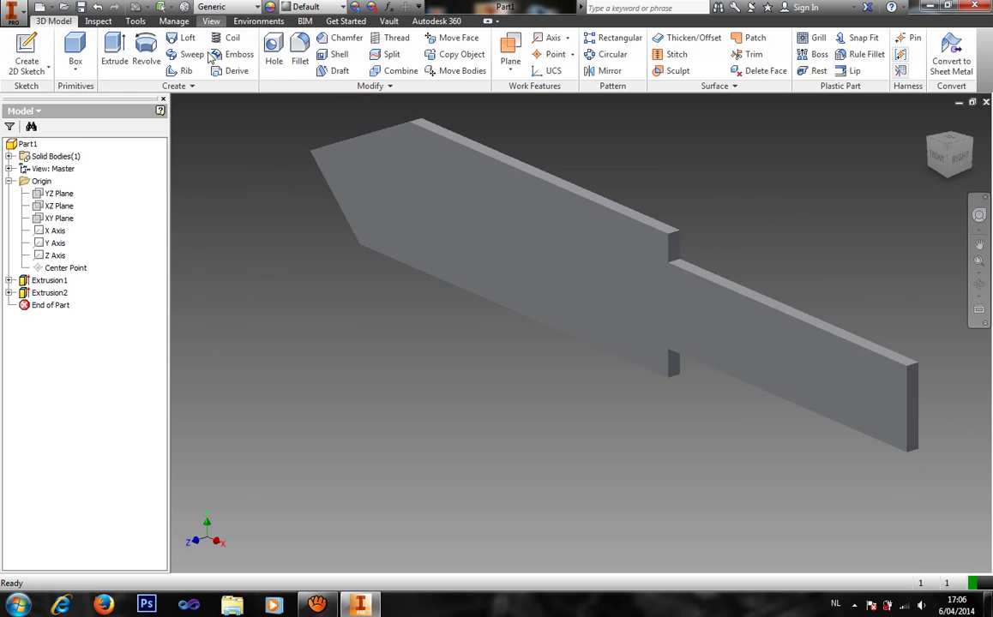
Set the model's visual style to Shaded with Edges.
left_click(210, 21)
left_click(154, 61)
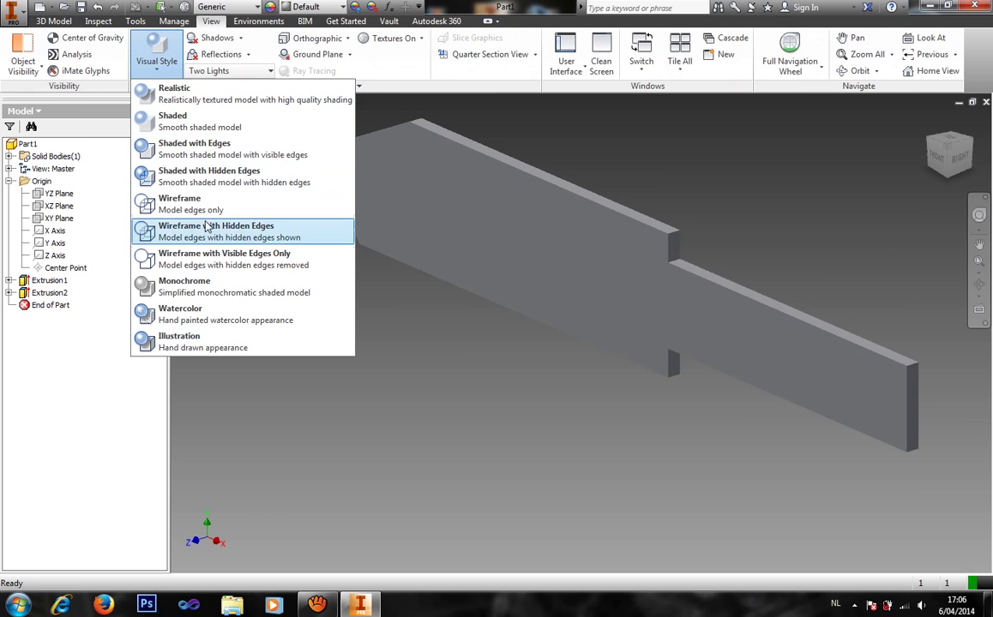
left_click(200, 147)
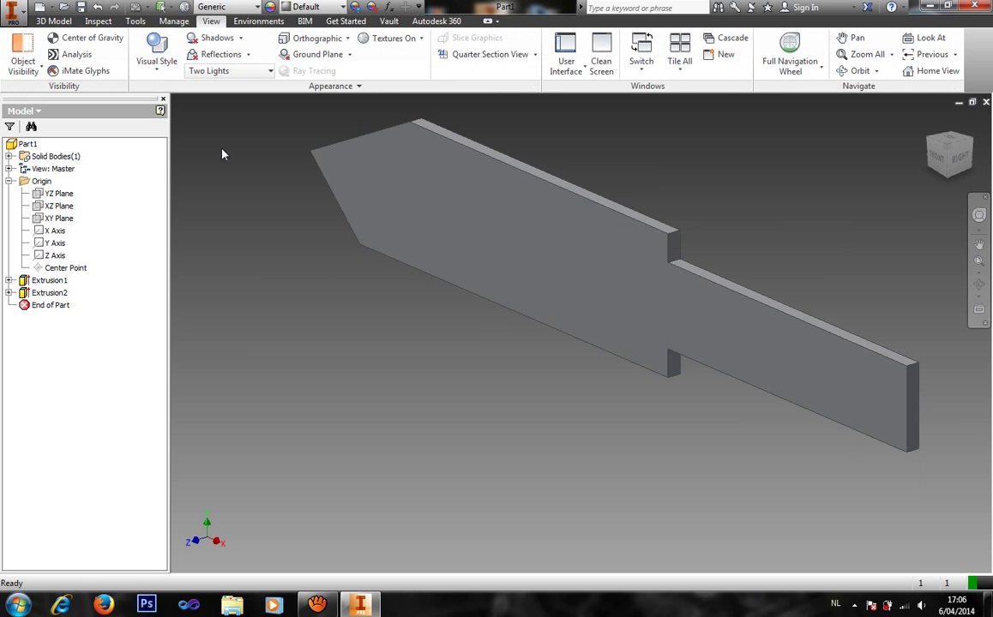
left_click(53, 21)
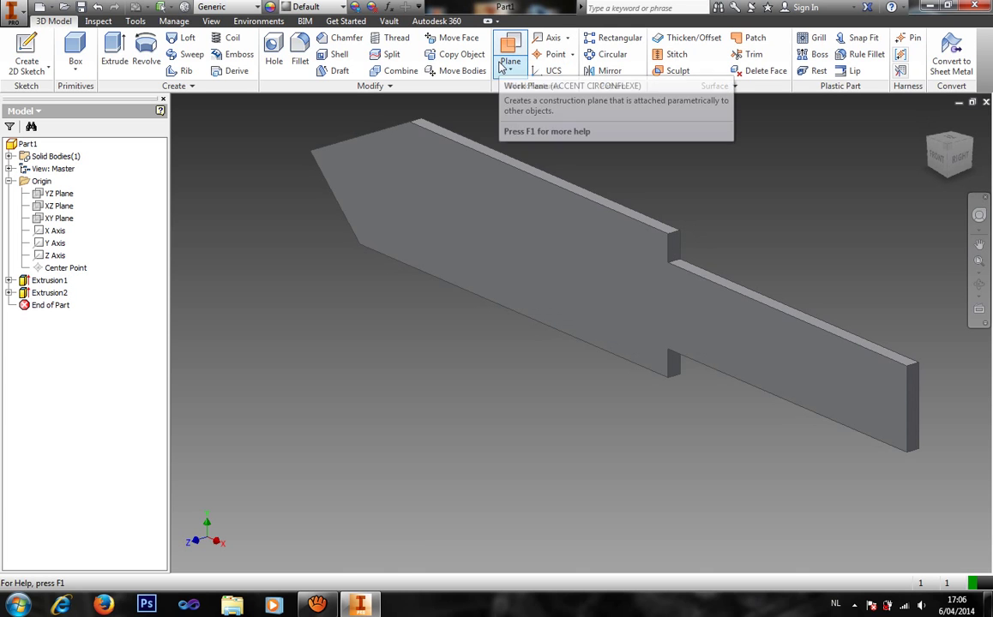
left_click(532, 217)
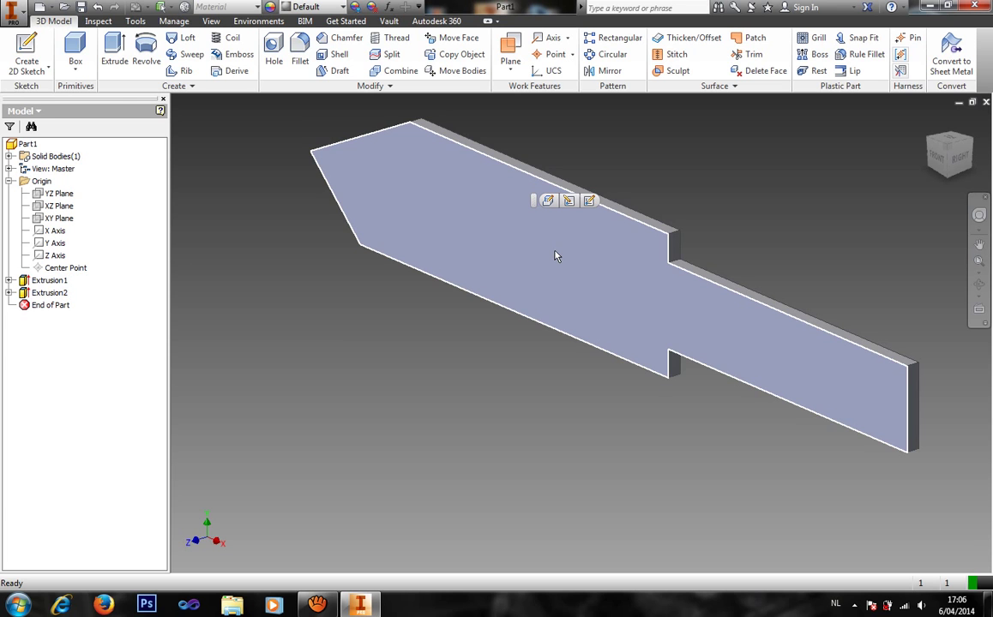
left_click(215, 291)
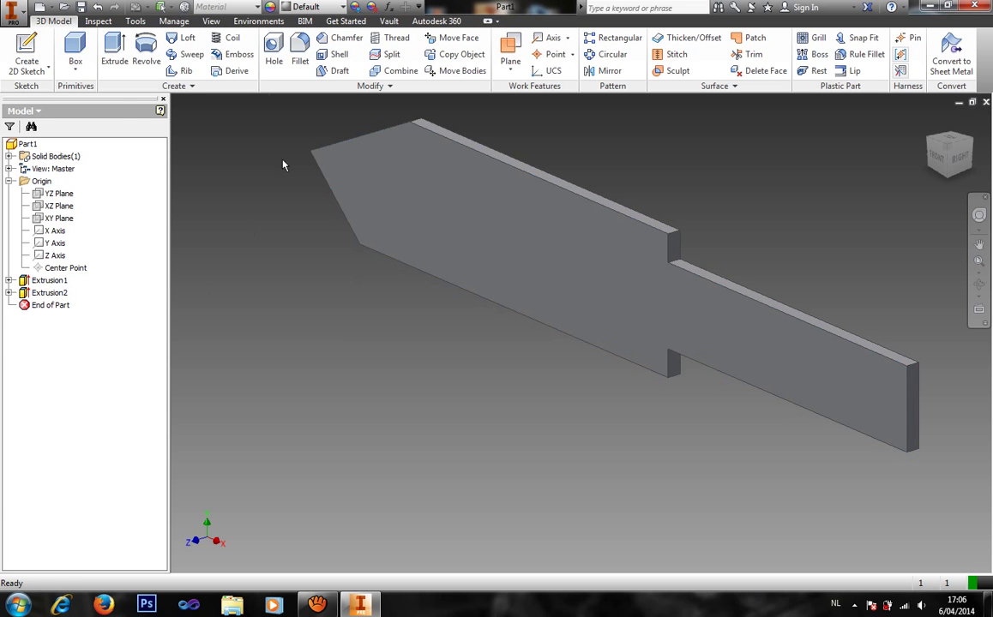
left_click(341, 38)
left_click(363, 135)
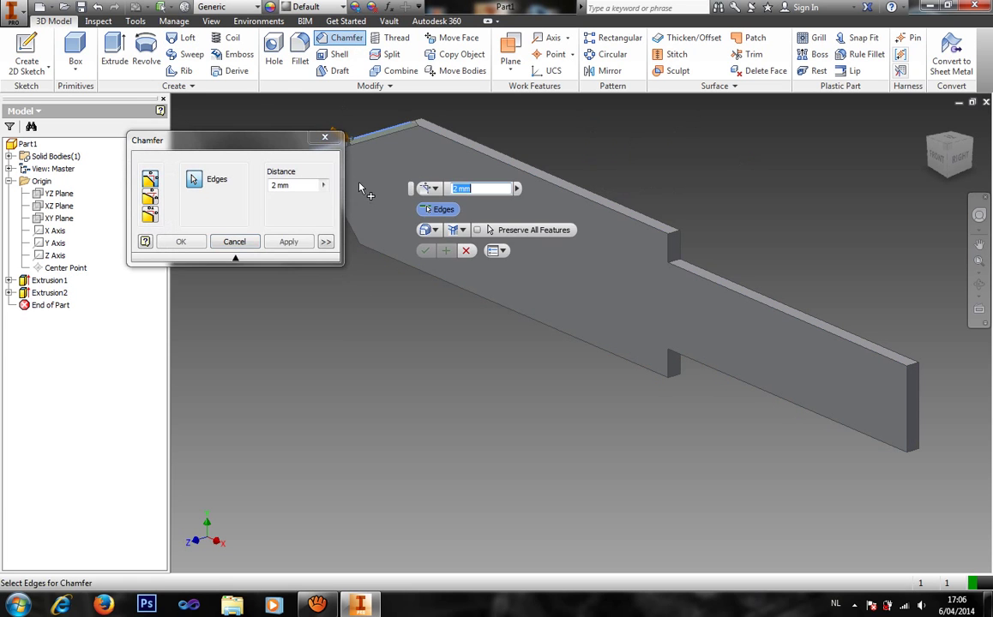
scroll(377, 115, "up", 4)
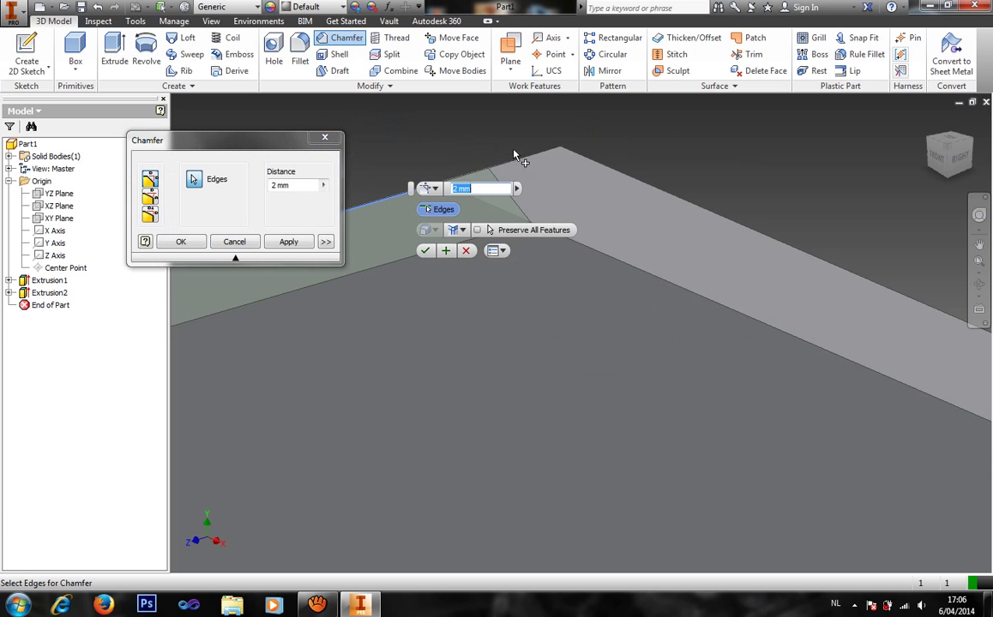
left_click(537, 159)
scroll(537, 159, "down", 3)
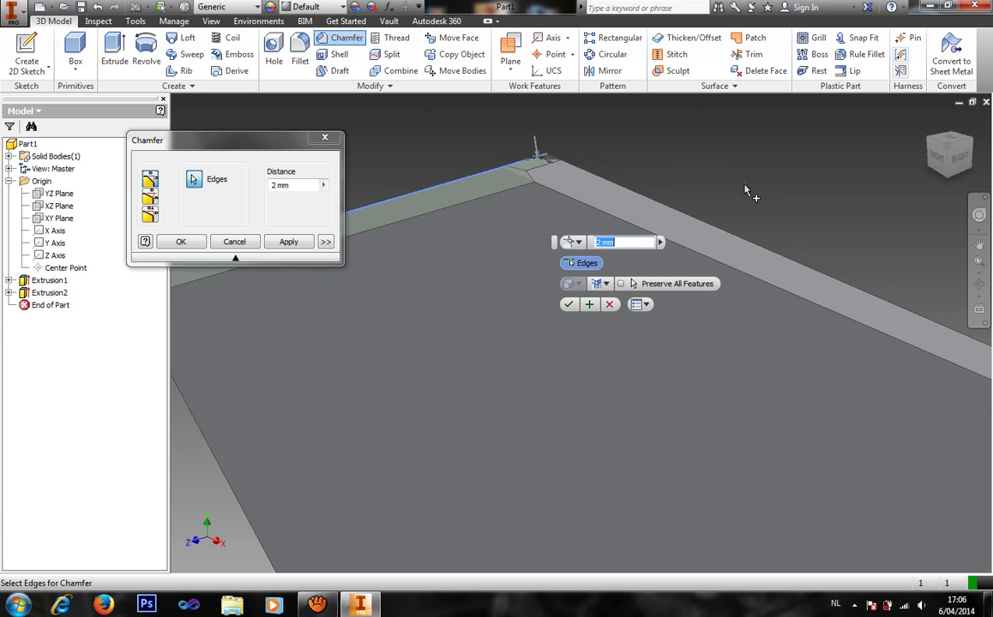
left_click(246, 243)
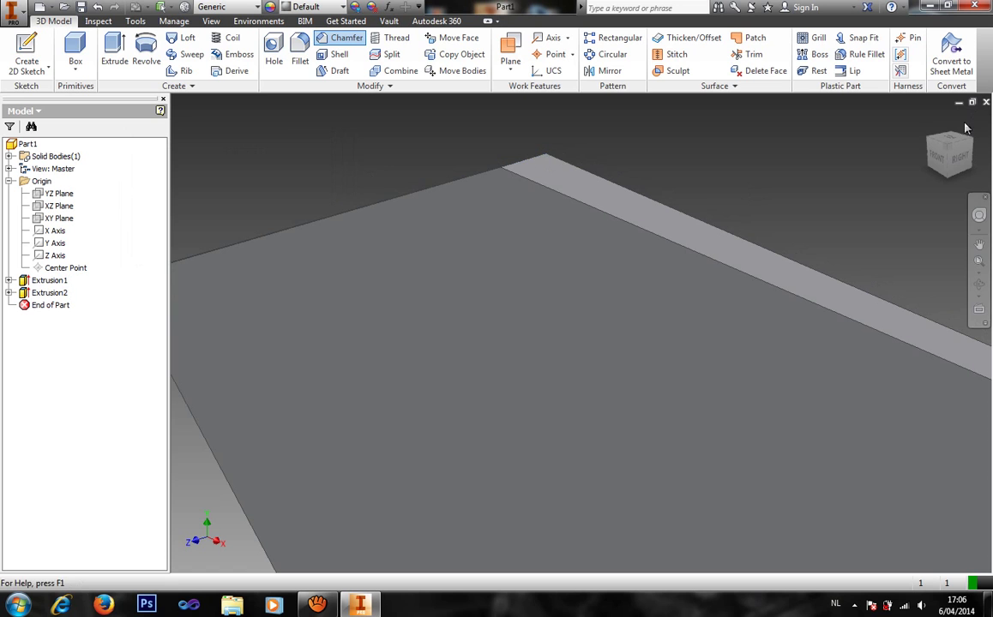
Start a chamfer and select the front and back edges of both slanted sides at the pointed end.
left_click(929, 145)
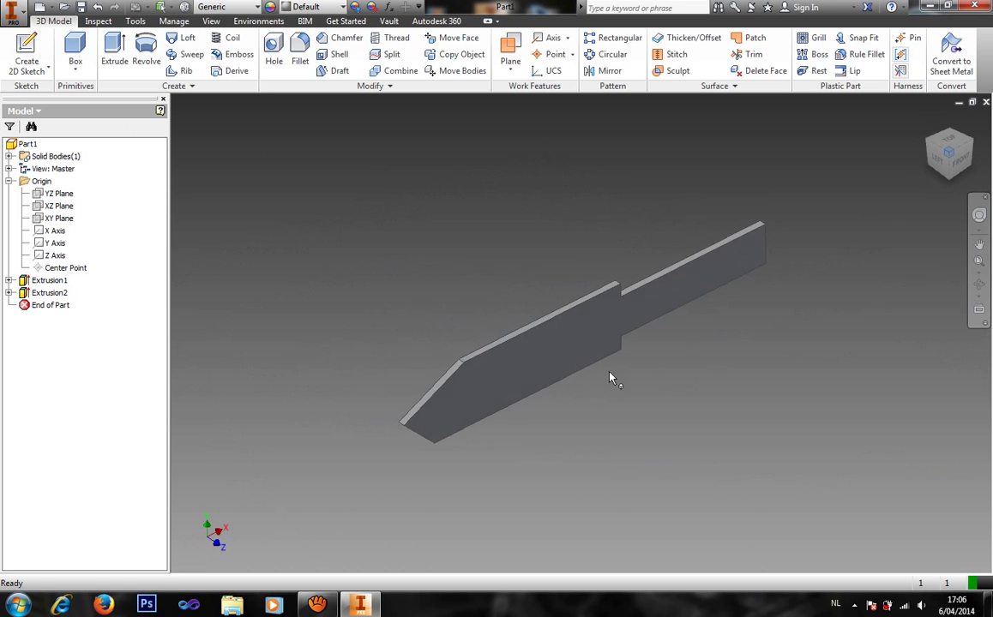
scroll(410, 403, "down", 5)
middle_click_drag(728, 421, 603, 239)
left_click(340, 38)
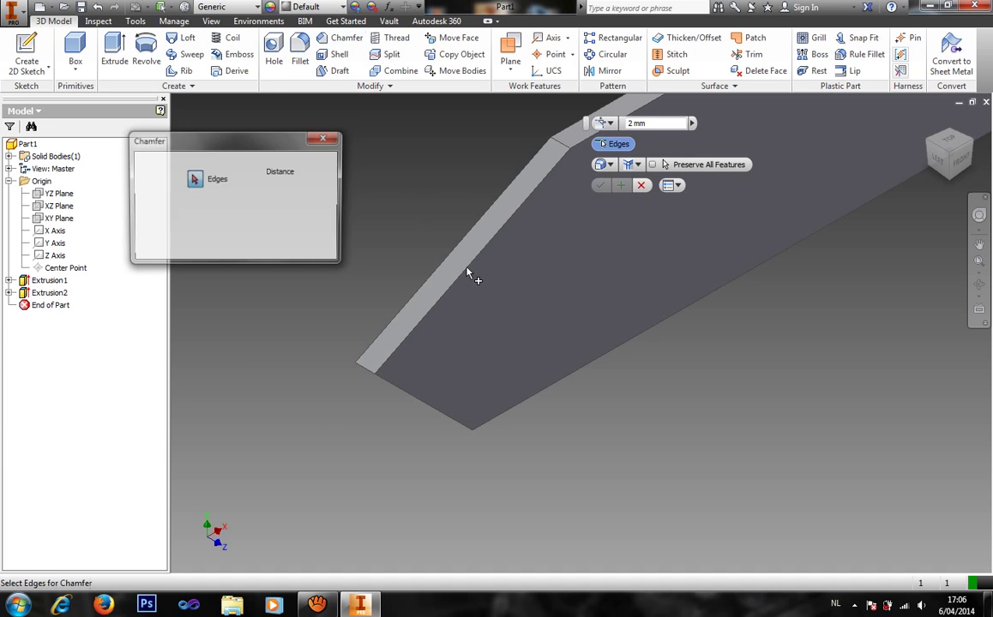
left_click(468, 274)
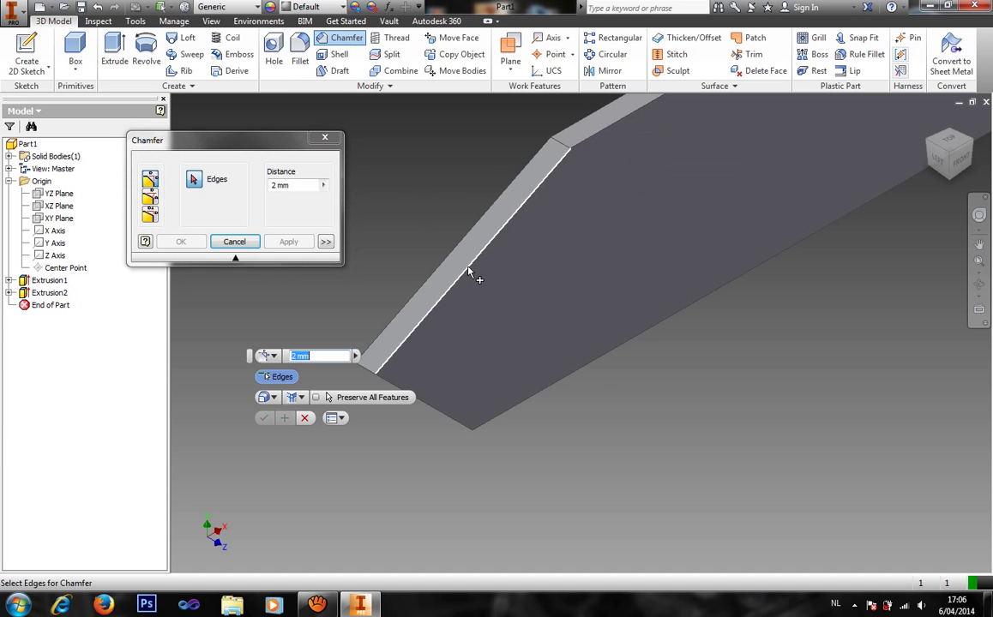
left_click(418, 410)
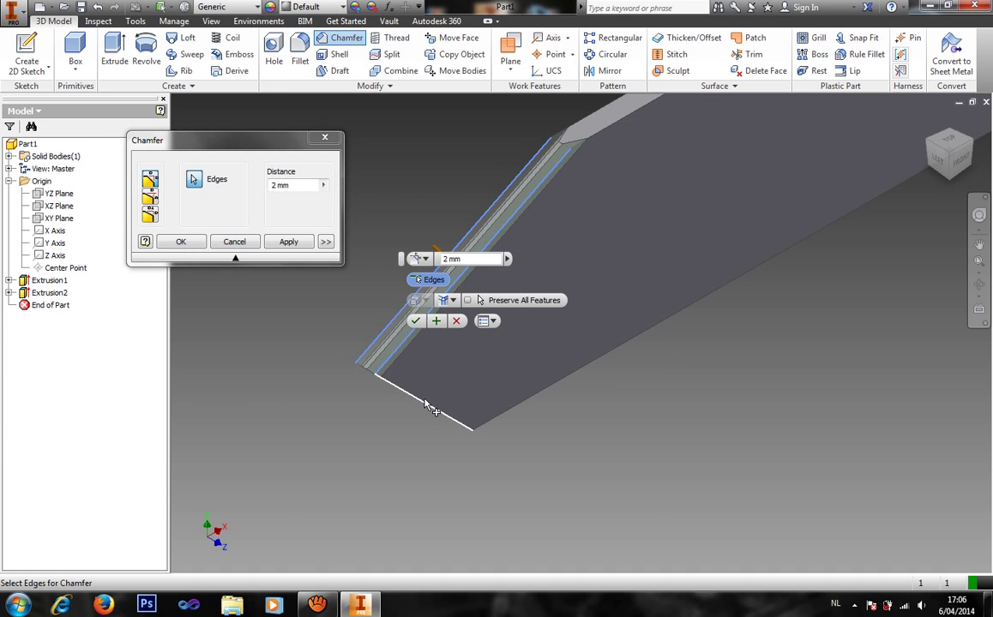
left_click(934, 147)
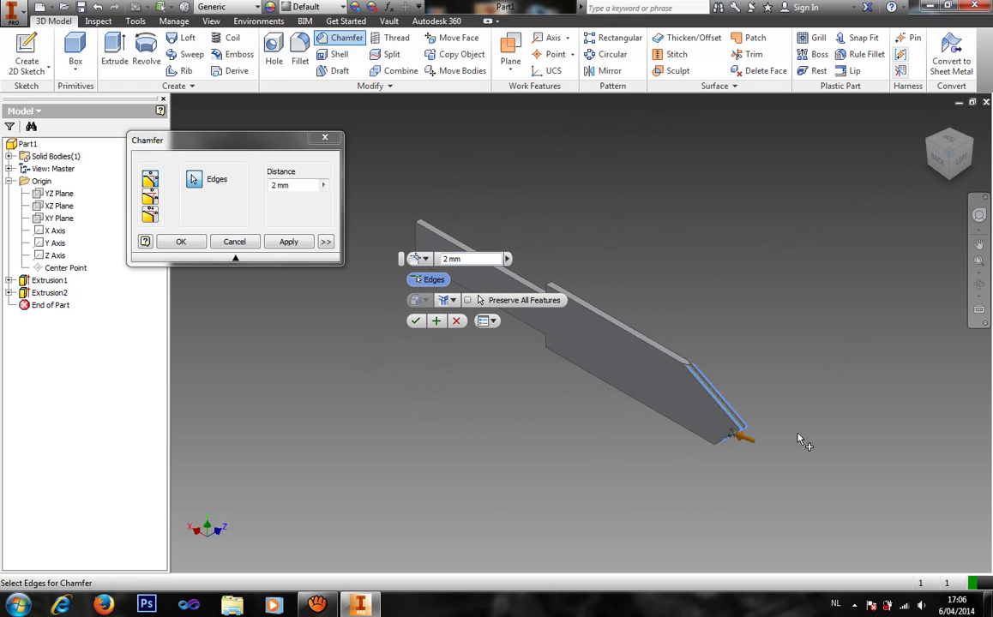
scroll(711, 459, "down", 5)
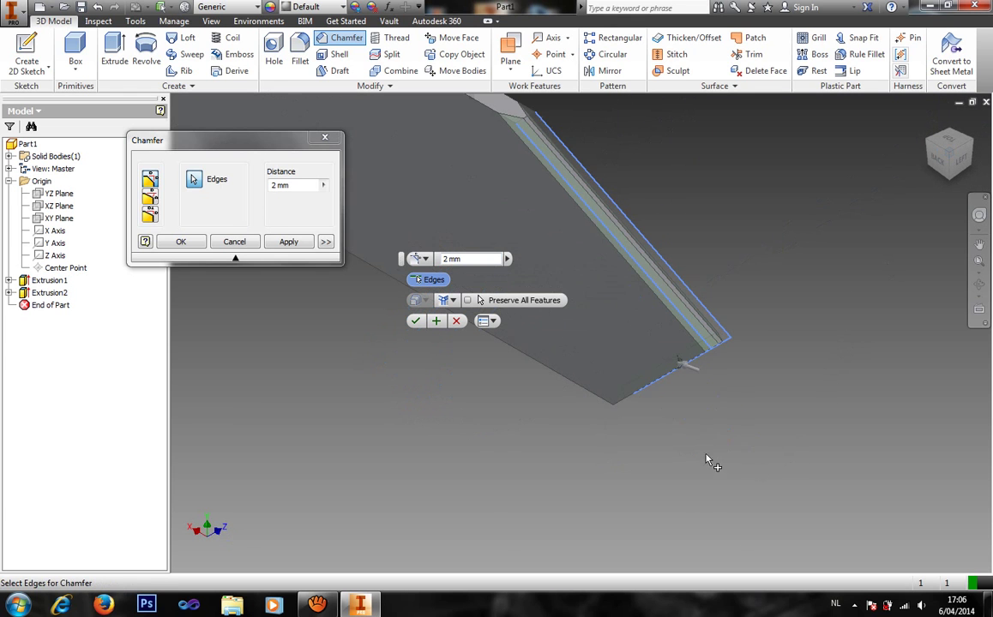
left_click(653, 387)
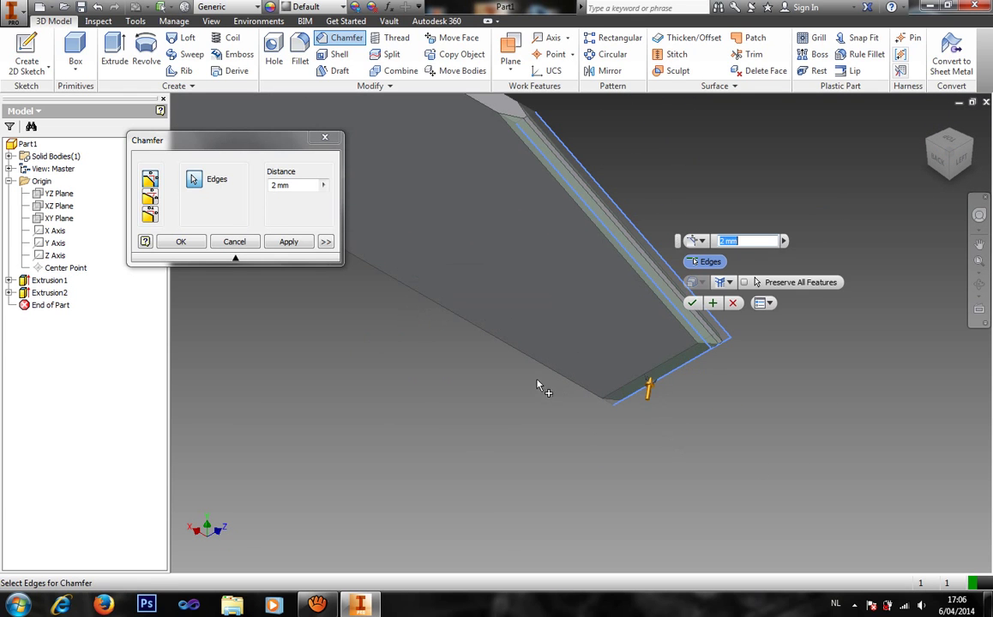
Add the wide section's long lower edges to the chamfer selection and chamfer all selected edges by 2.5 mm.
left_click(970, 147)
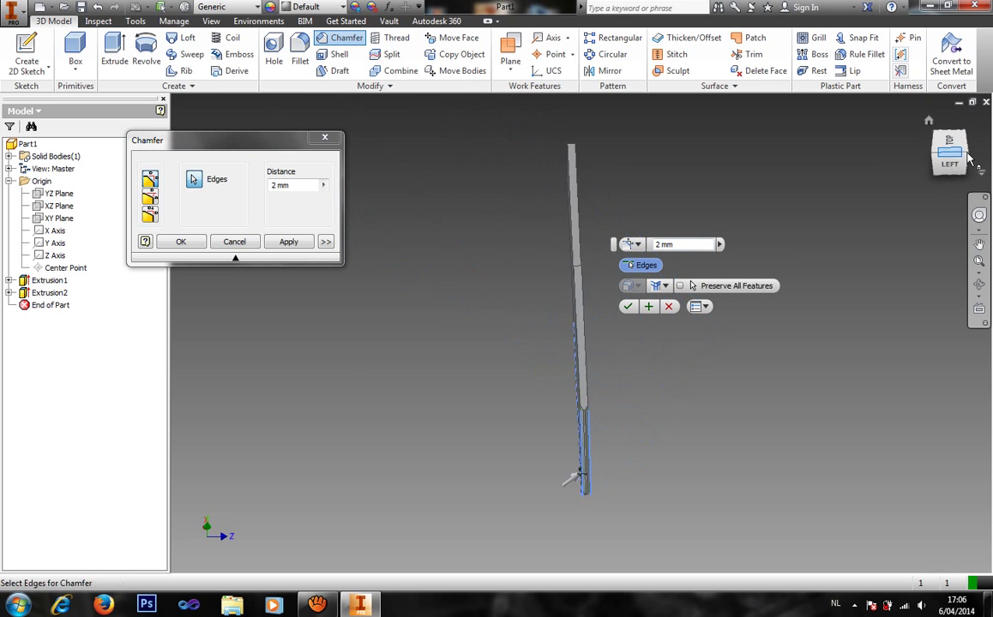
scroll(561, 470, "up", 5)
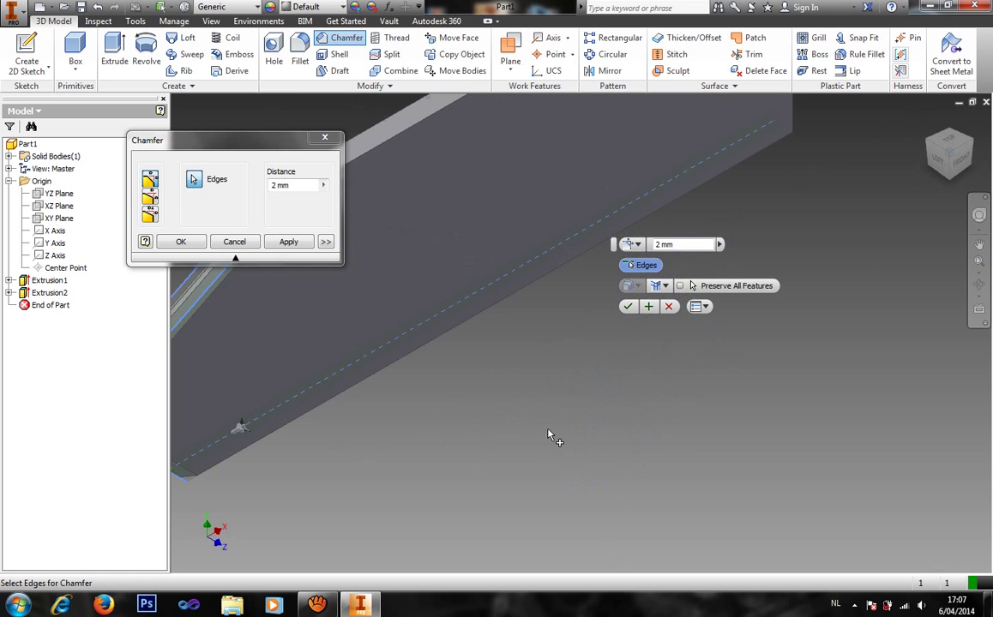
left_click(490, 311)
scroll(490, 311, "down", 5)
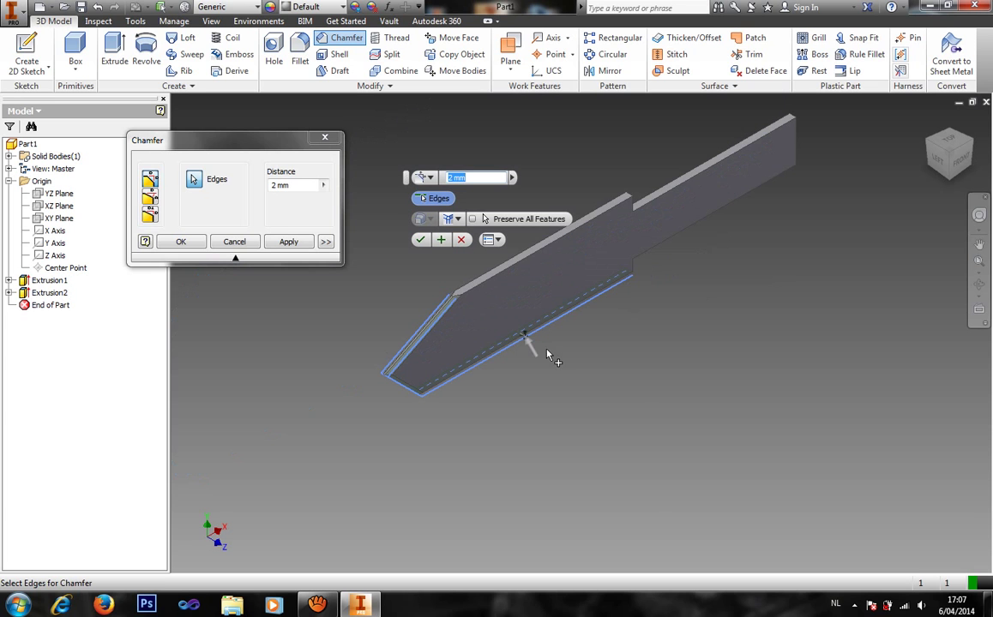
left_click(296, 186)
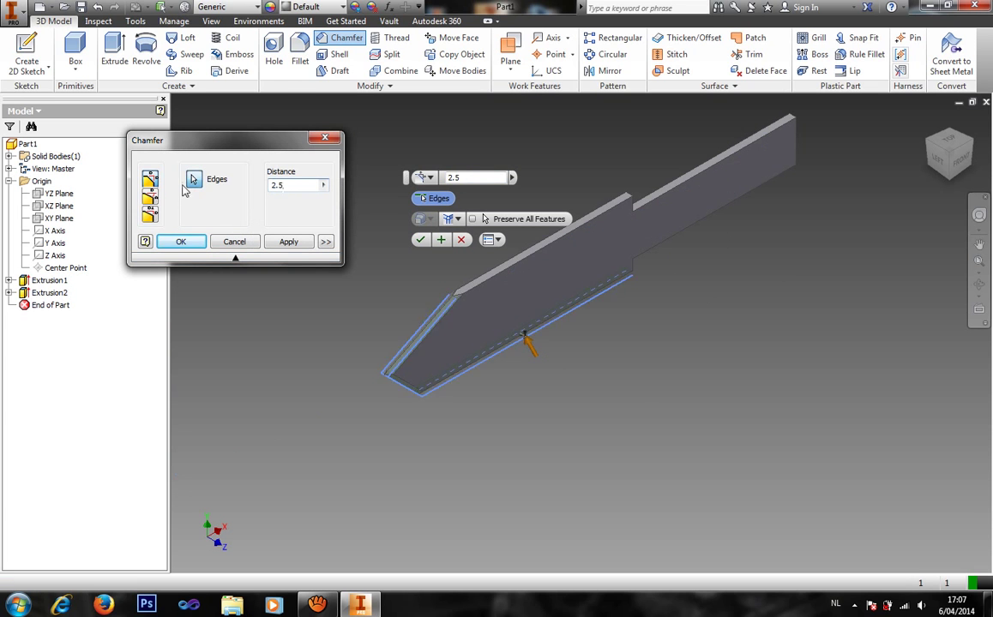
left_click(181, 241)
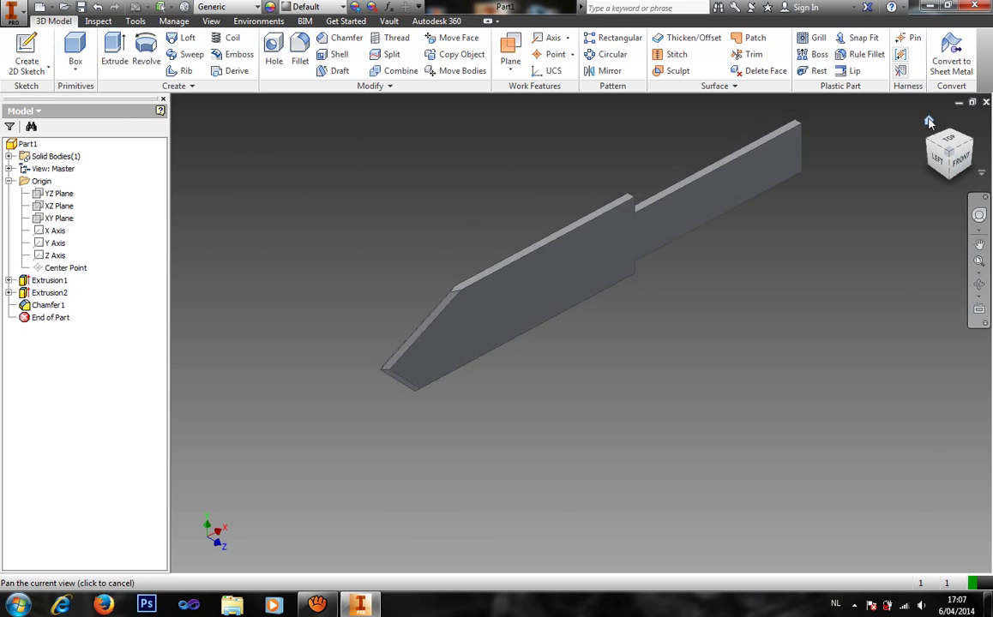
Save the finished blade part as Knife_Blade in the Youtube How To folder.
left_click(929, 121)
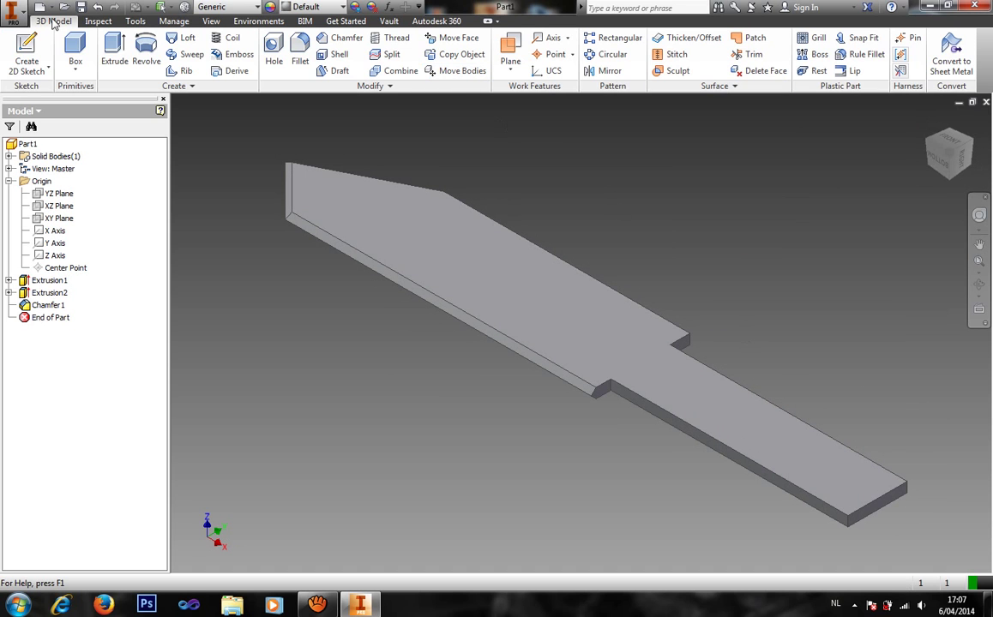
left_click(81, 8)
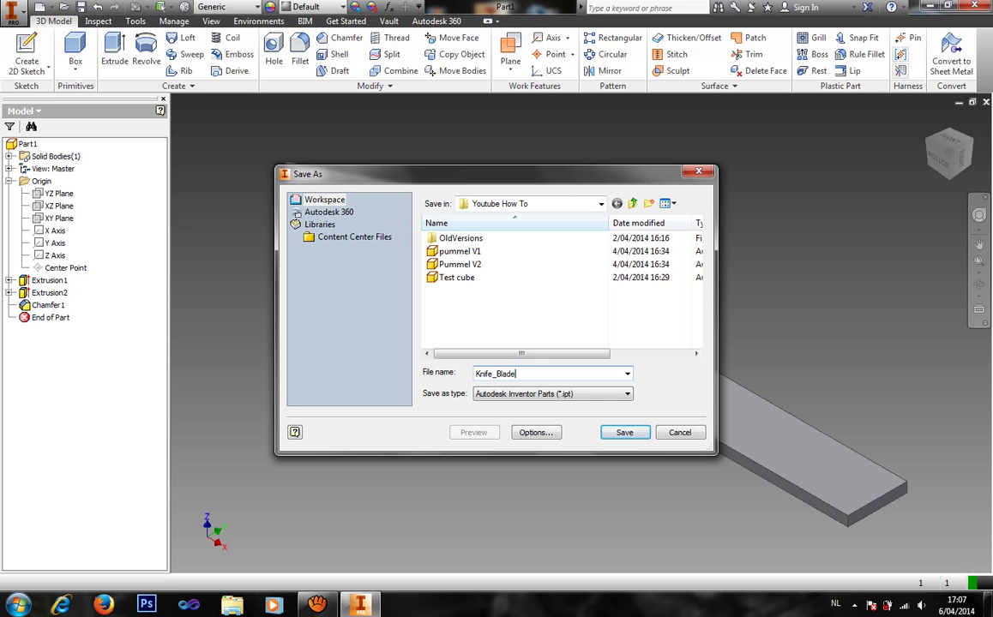
key("Return")
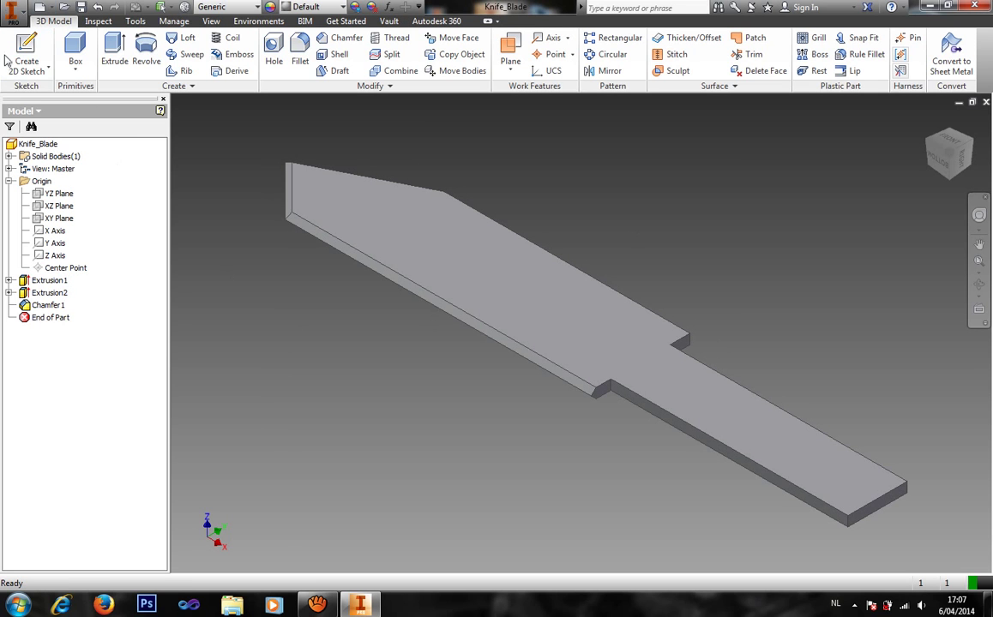
Create a new part from the metric Standard (mm).ipt template and start a 2D sketch on the XY plane.
left_click(16, 16)
left_click(39, 81)
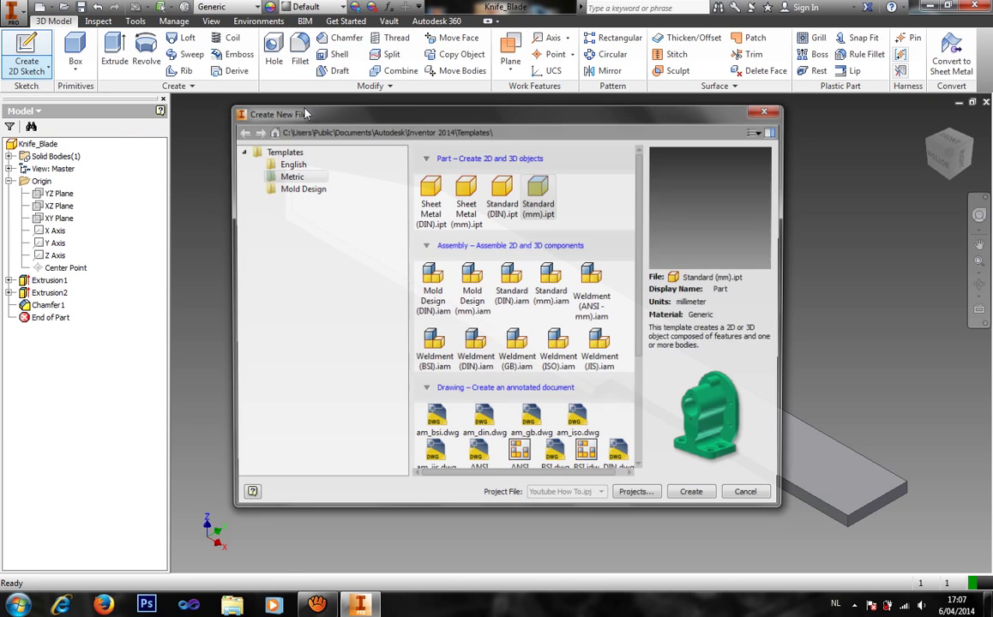
left_click(695, 498)
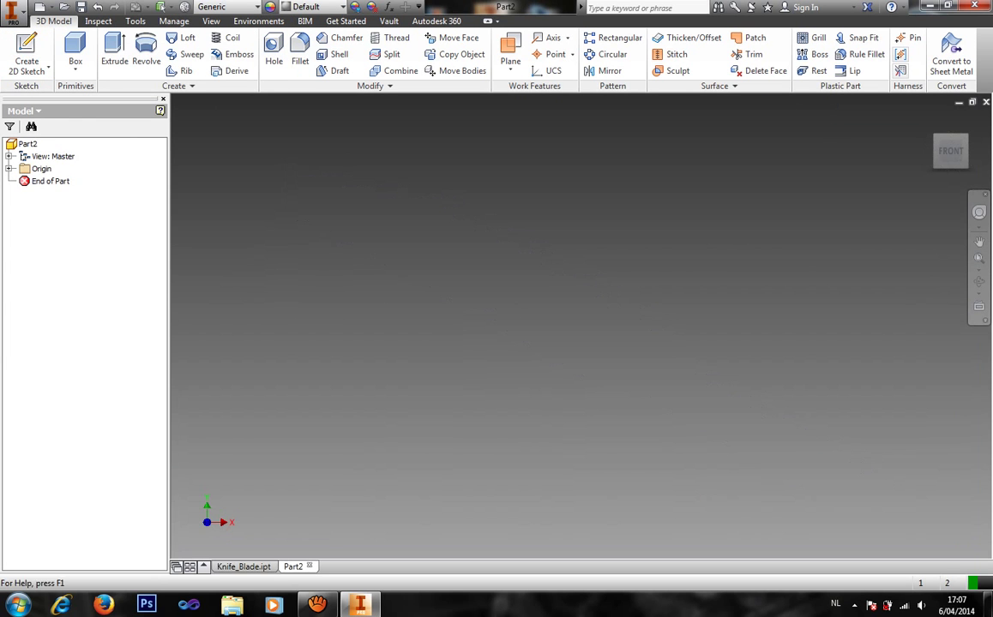
left_click(27, 51)
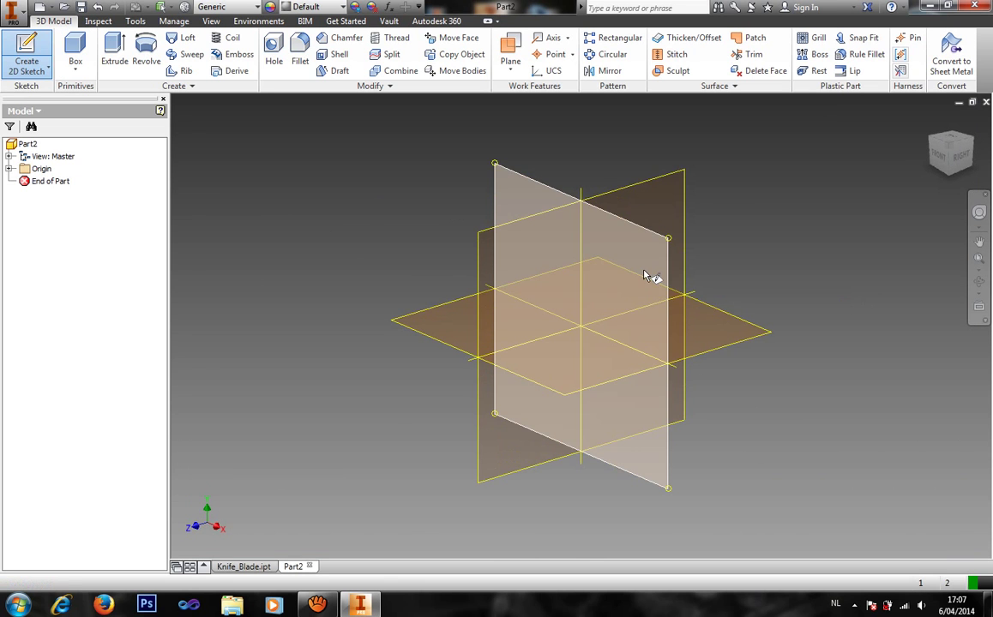
left_click(647, 276)
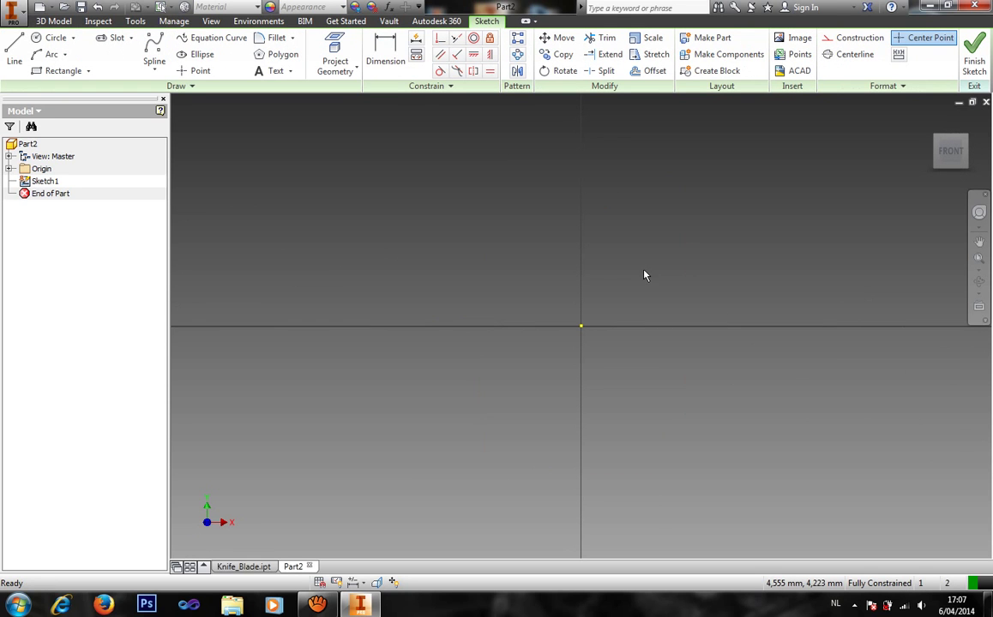
Project the origin's X and Y axes into the new sketch as reference geometry.
left_click(48, 71)
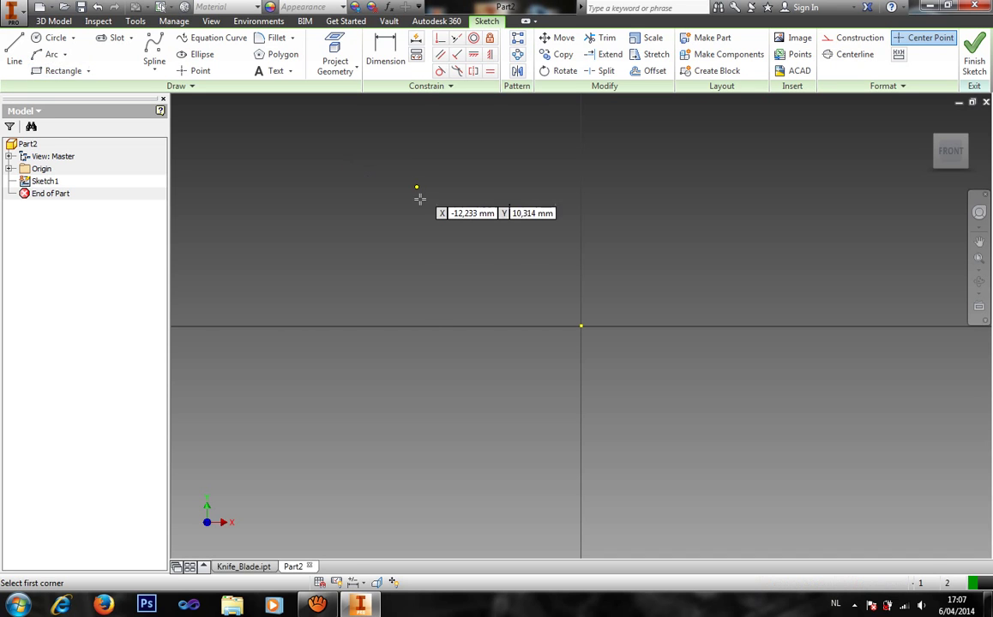
left_click(335, 221)
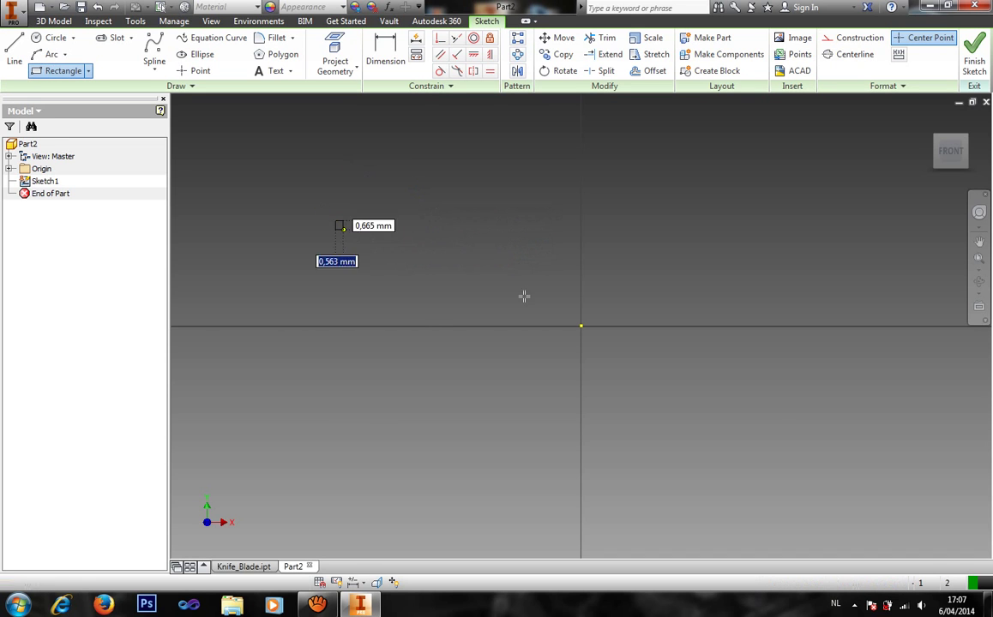
left_click(335, 56)
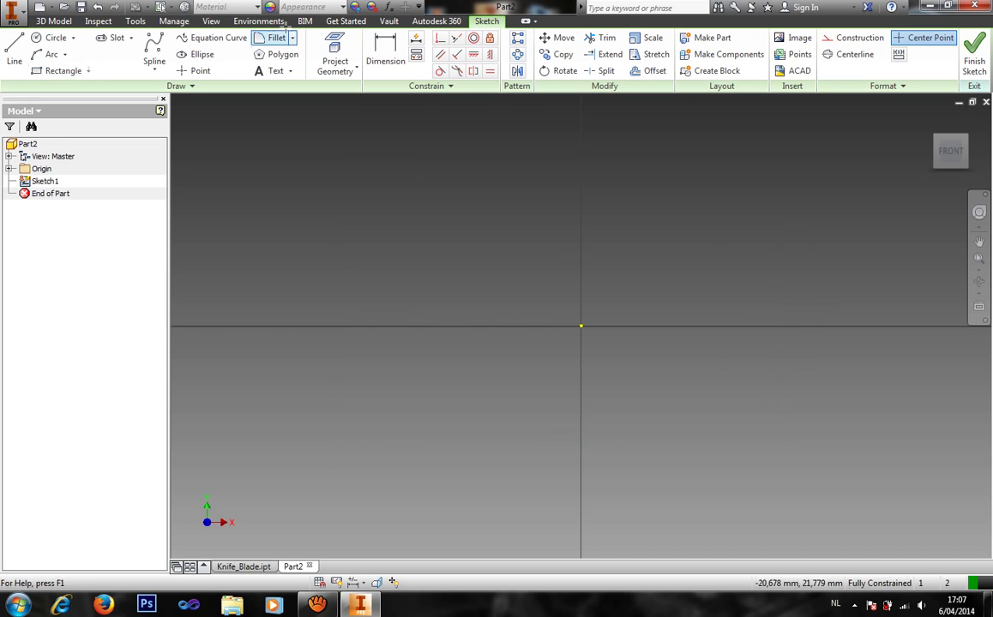
left_click(9, 169)
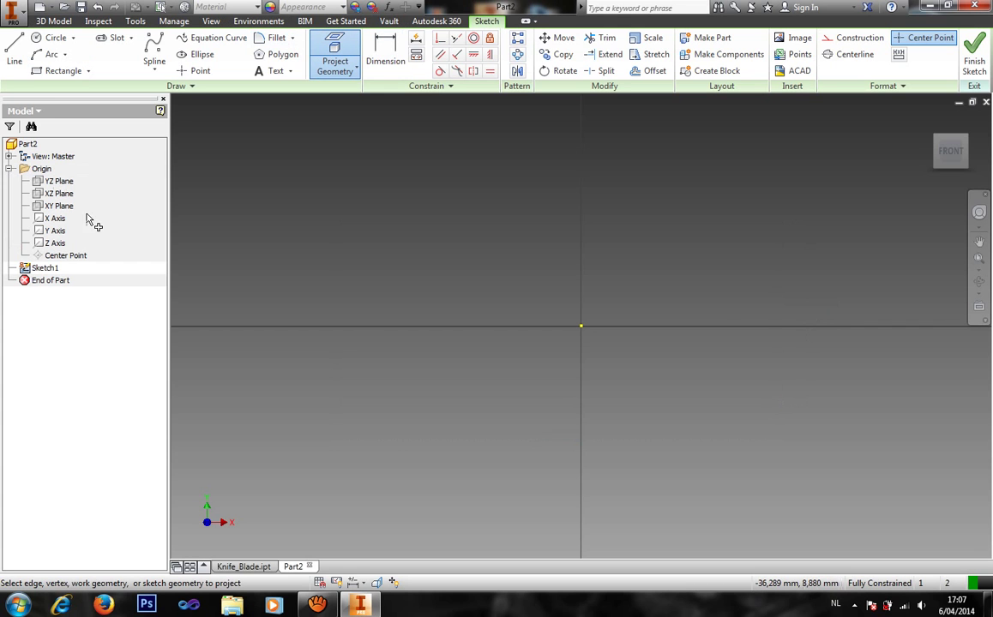
left_click(54, 217)
left_click(55, 231)
key("Escape")
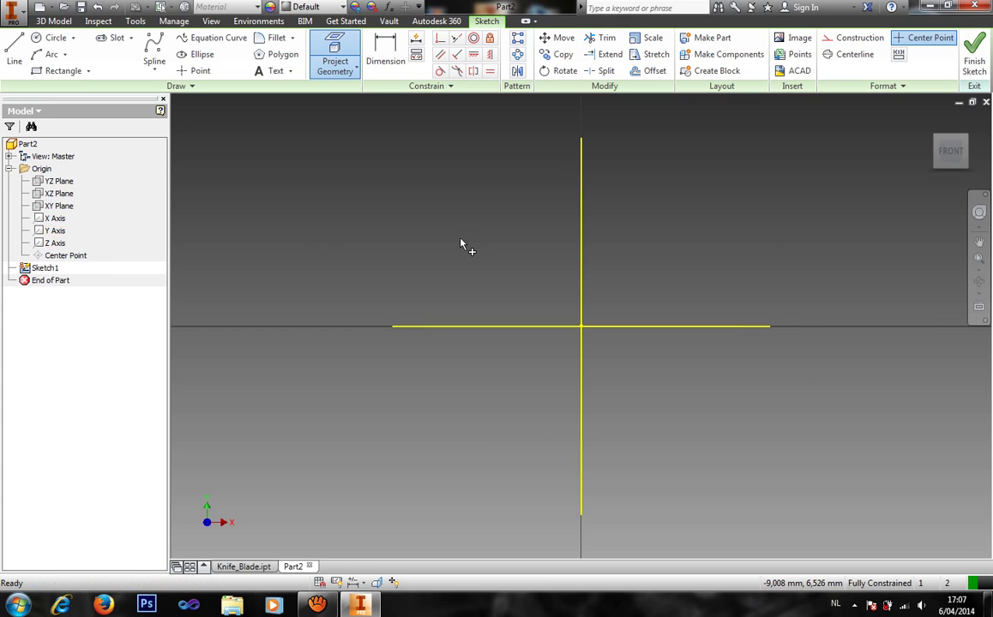
Draw a horizontal two-point rectangle around the origin, enclosing the crossing of the projected axes.
left_click(53, 73)
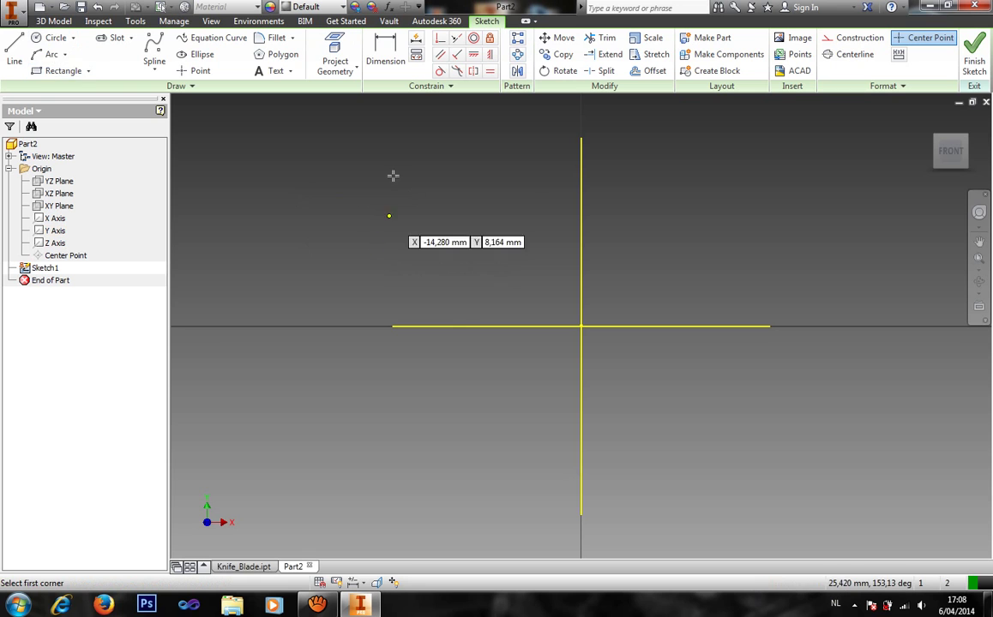
left_click(323, 169)
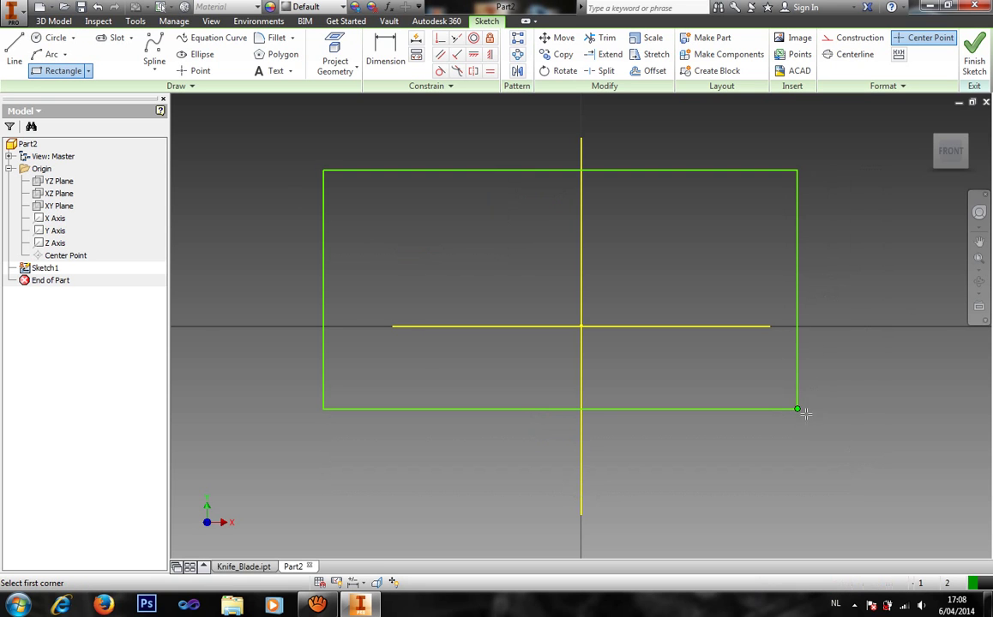
left_click(797, 409)
Make the rectangle's long edges symmetric about the projected X axis and its short edges symmetric about the Y axis.
left_click(474, 70)
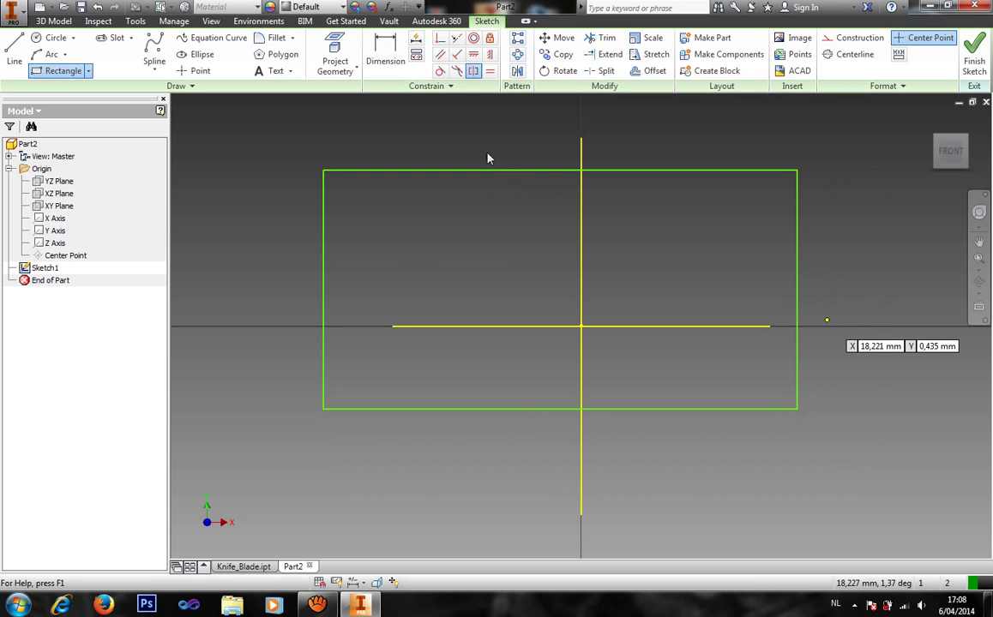
left_click(499, 170)
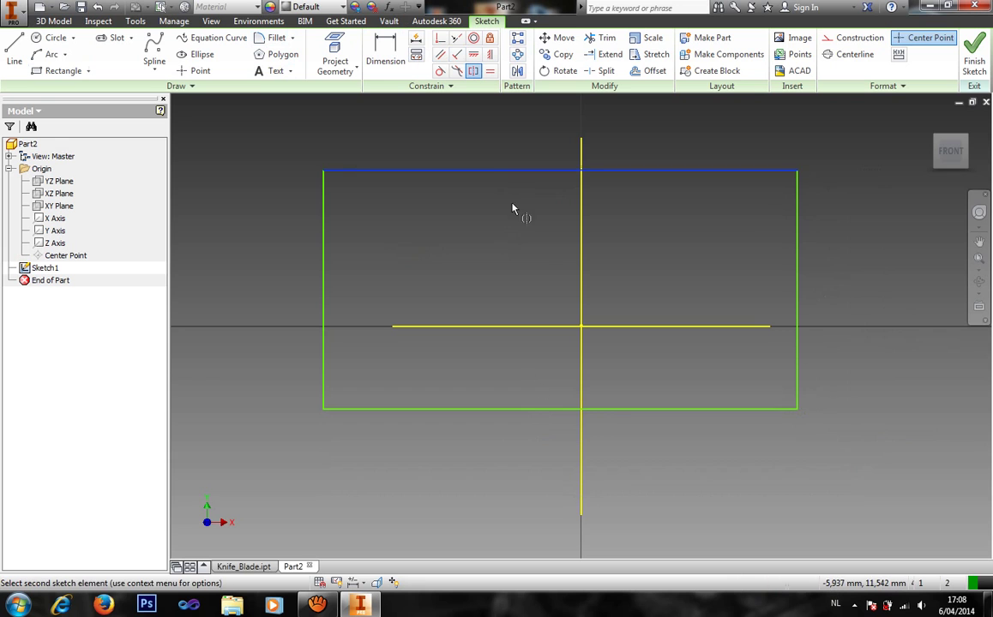
left_click(523, 418)
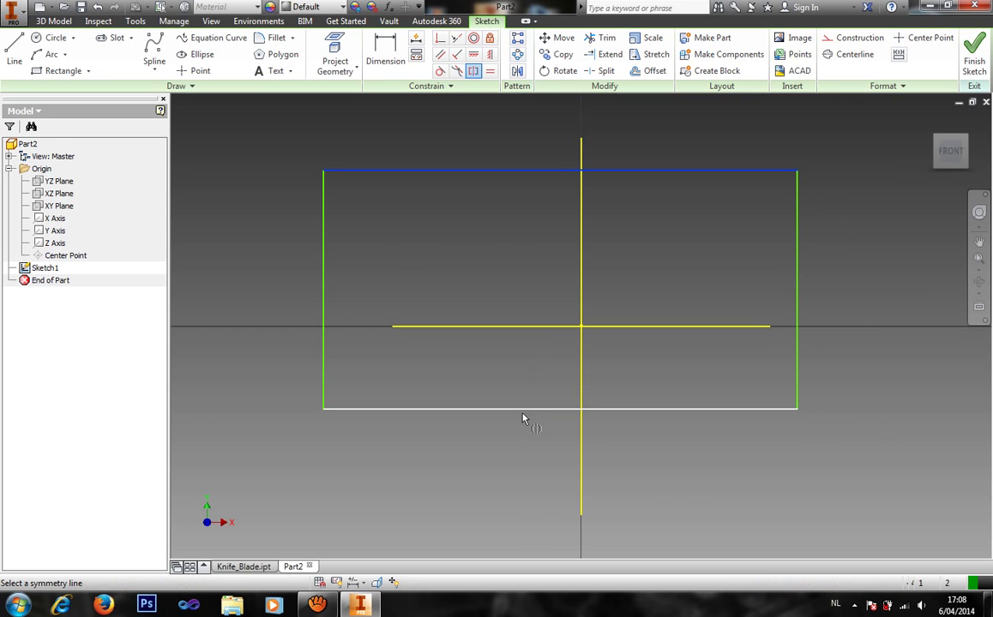
left_click(523, 327)
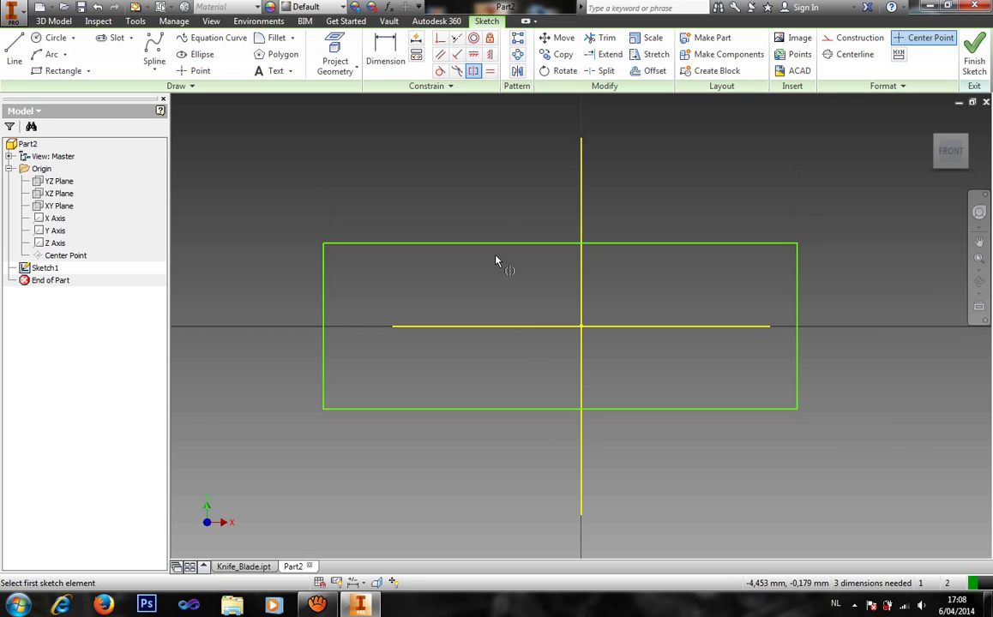
left_click(324, 303)
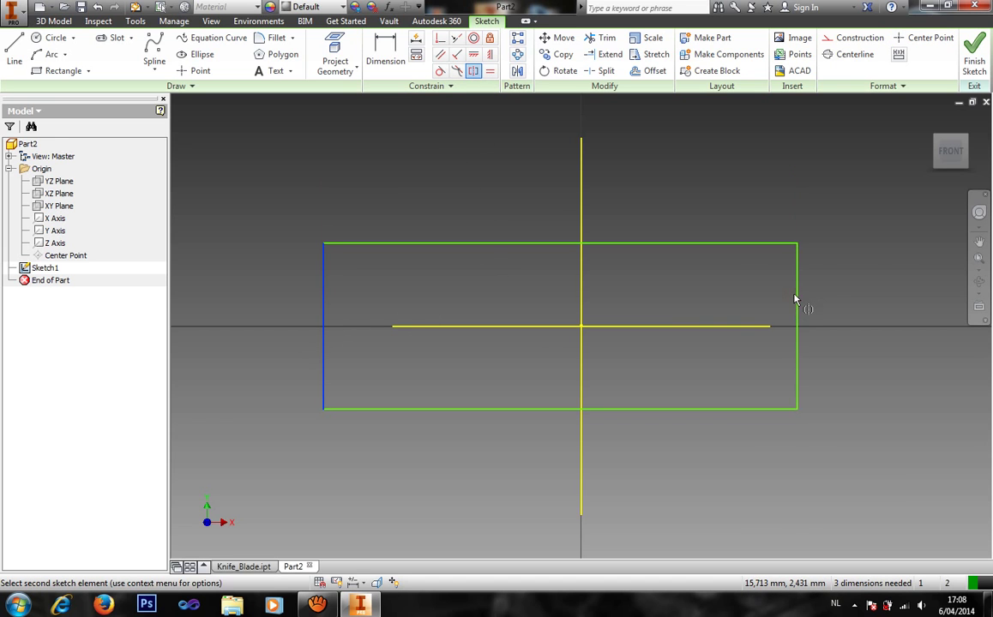
left_click(800, 299)
left_click(582, 285)
Dimension the rectangle's height between its two long edges as 30 mm.
left_click(384, 56)
left_click(414, 246)
left_click(418, 409)
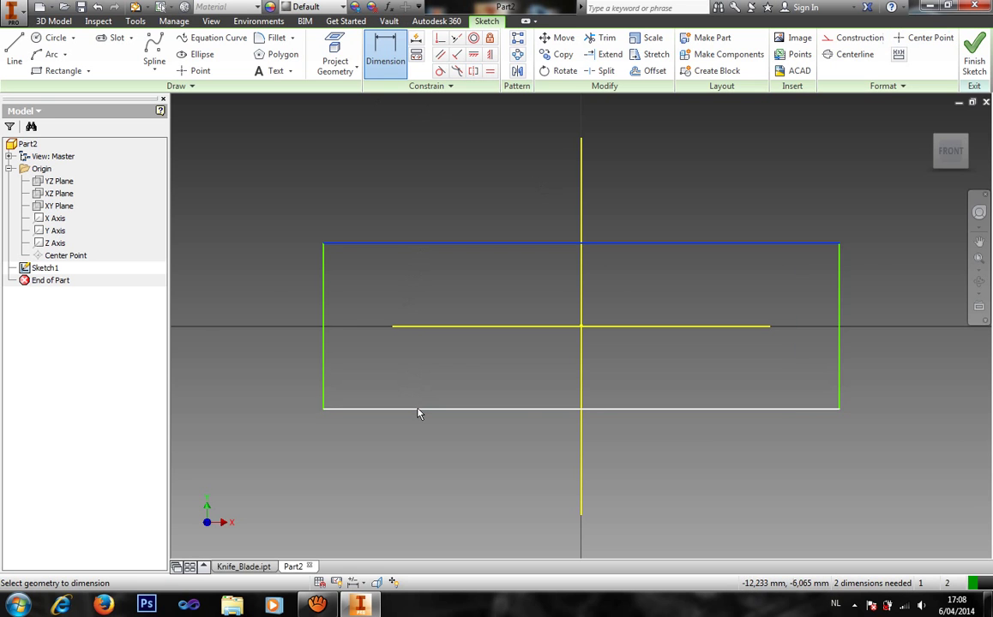
left_click(269, 290)
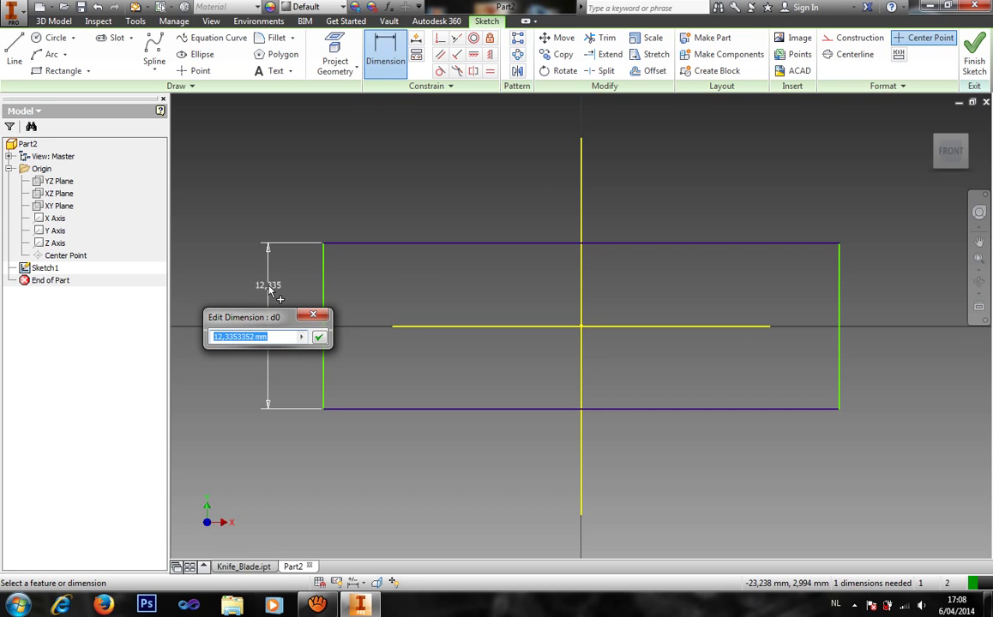
type("30")
key("Return")
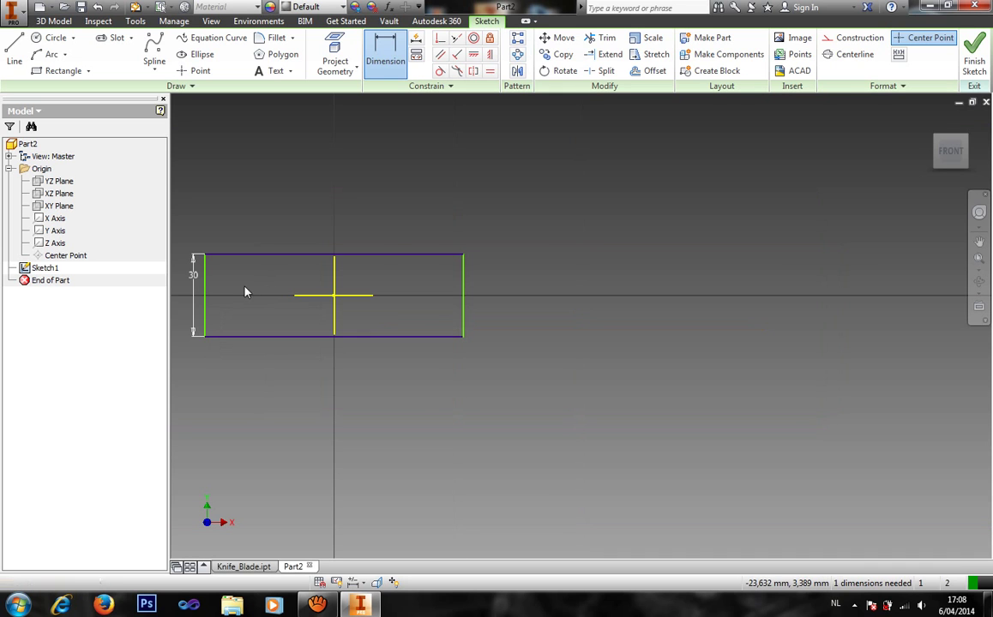
Dimension the rectangle's length between its two short edges as 210 mm.
left_click(213, 319)
left_click(463, 321)
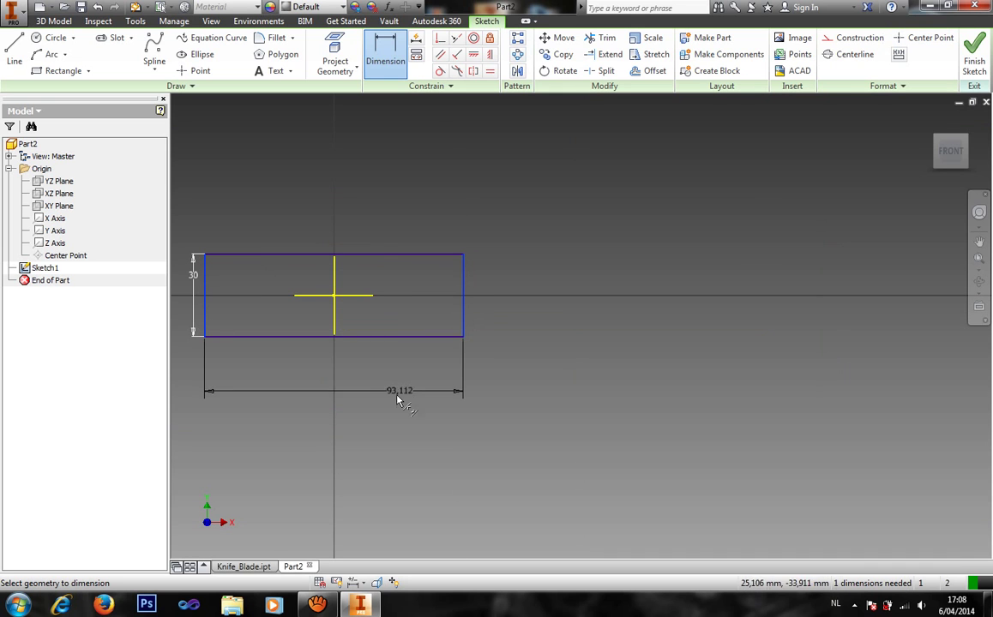
left_click(397, 396)
type("210")
key("Return")
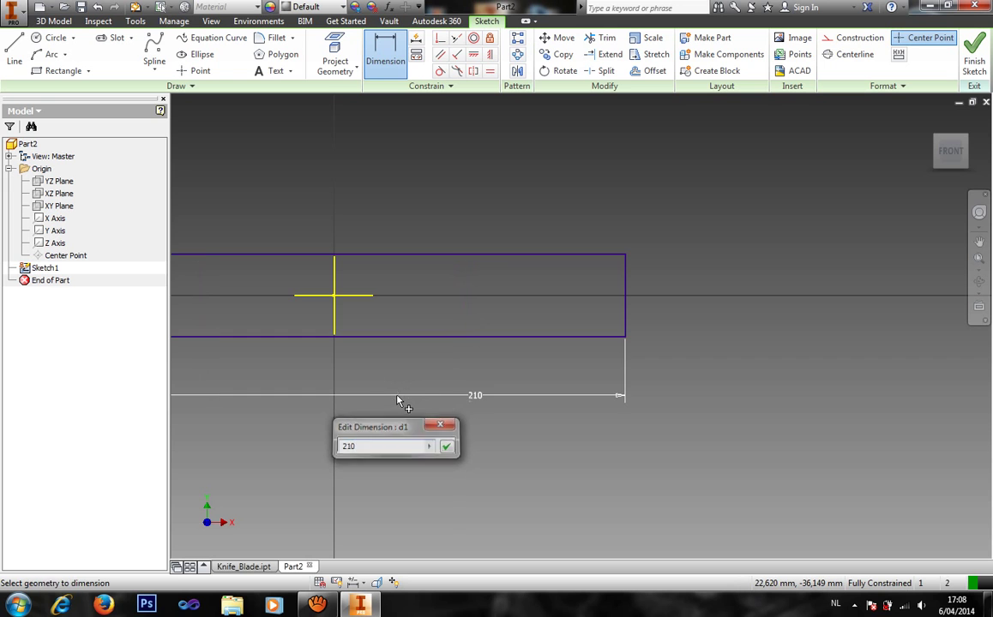
Check the tang length in the Knife_Blade part's cut sketch and set the new rectangle's length to 120 mm.
mouse_move(387, 284)
middle_mouse_down()
mouse_move(428, 258)
mouse_move(477, 250)
middle_mouse_up()
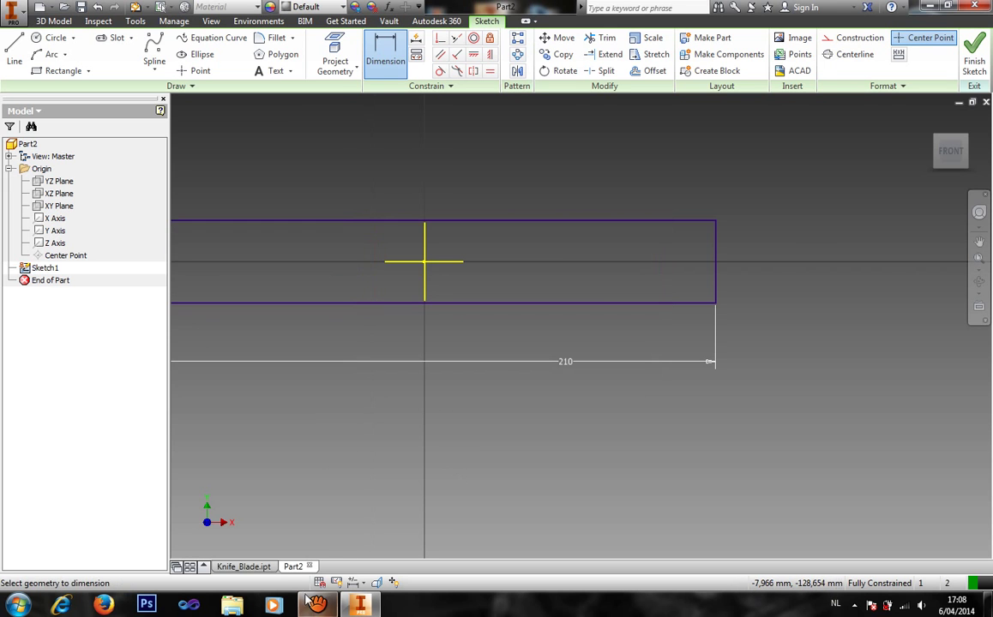
left_click(265, 568)
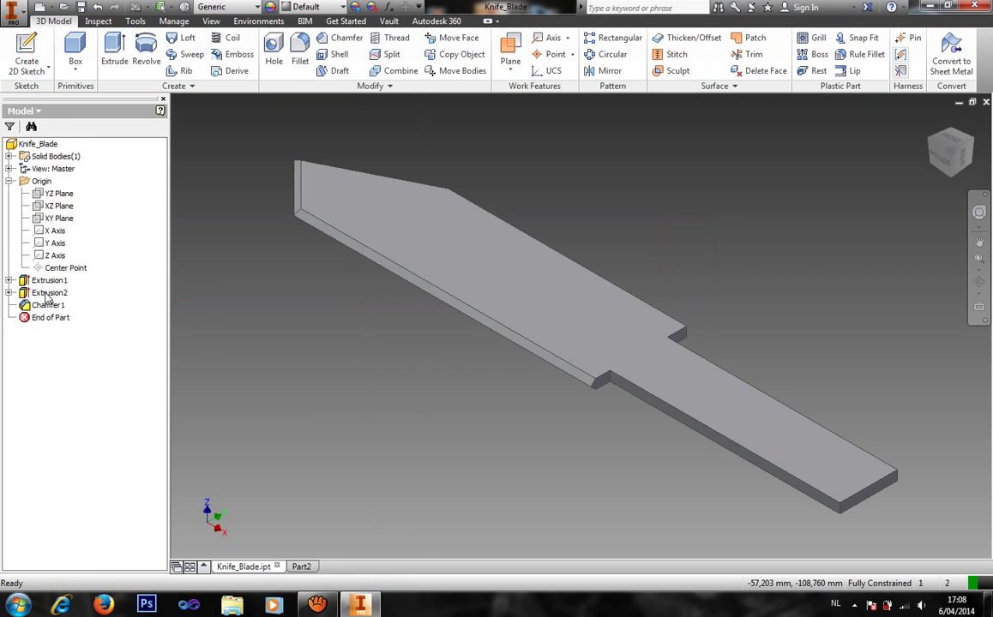
left_click(9, 292)
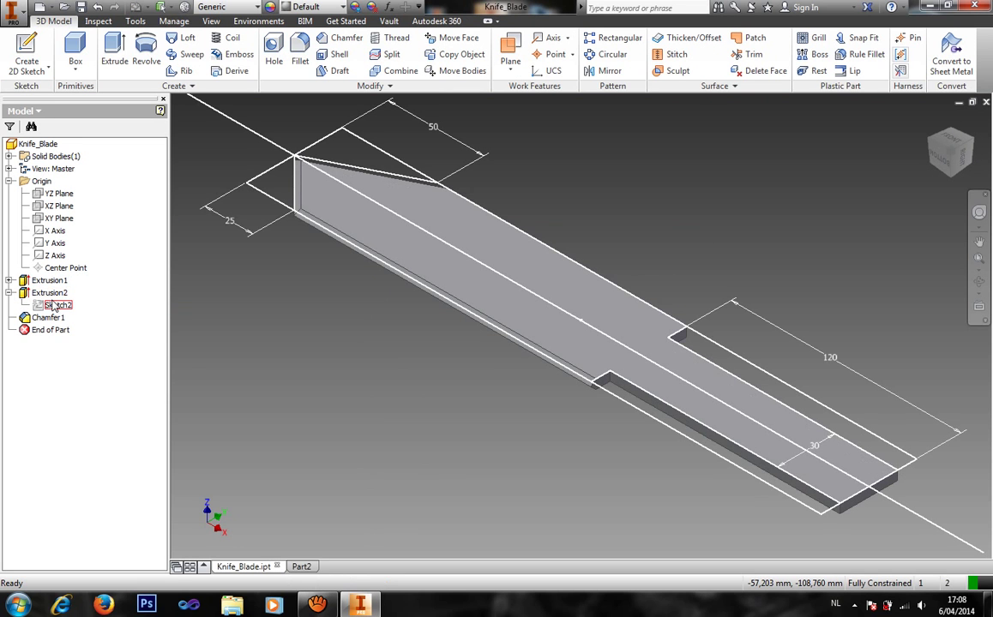
left_click(300, 567)
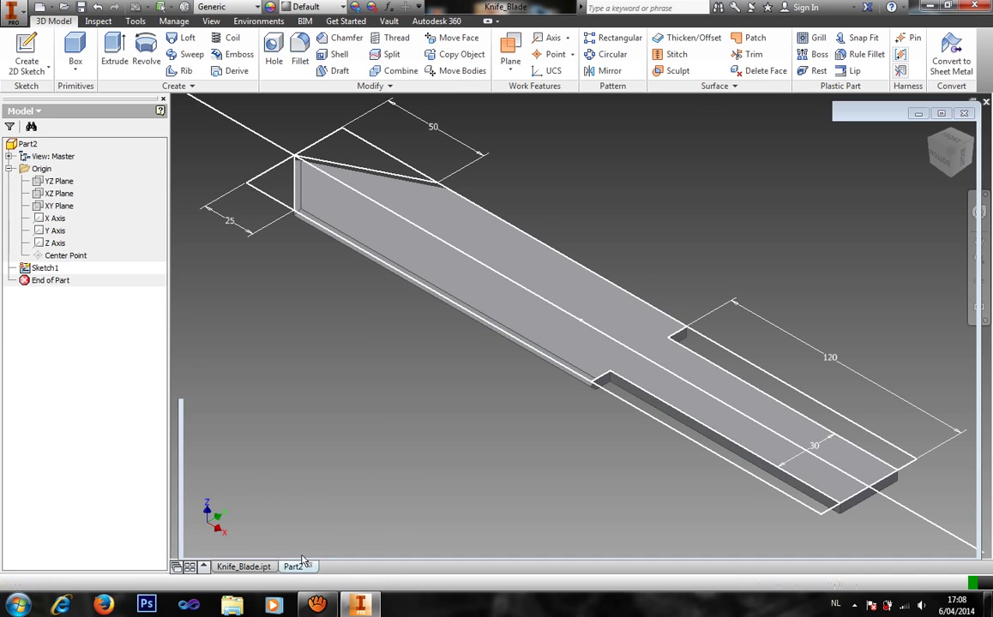
double_click(564, 362)
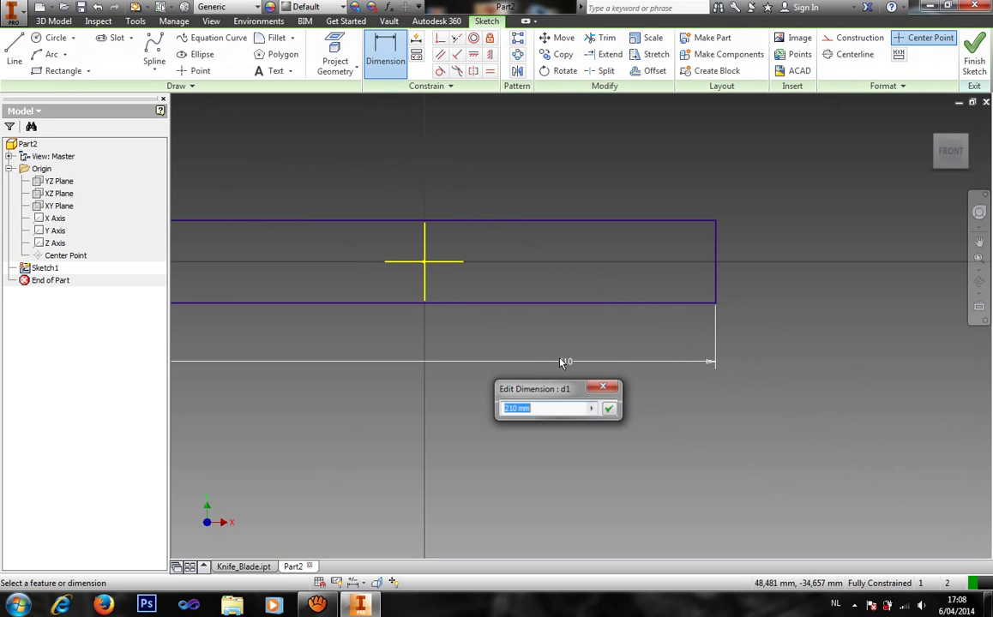
type("120")
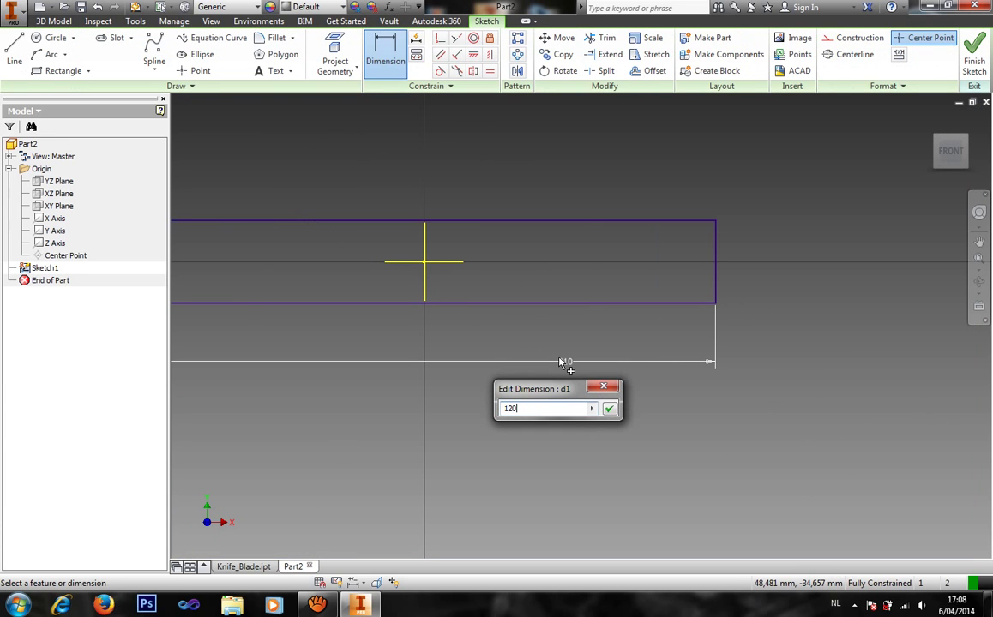
key("Return")
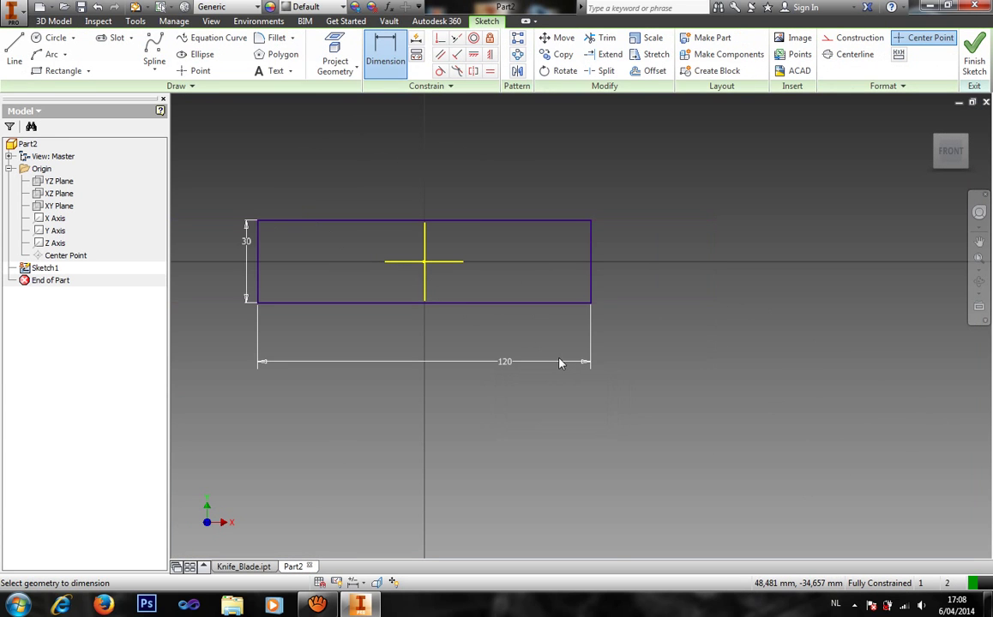
Finish the sketch and extrude the rectangle 10 mm symmetrically about the sketch plane.
left_click(974, 56)
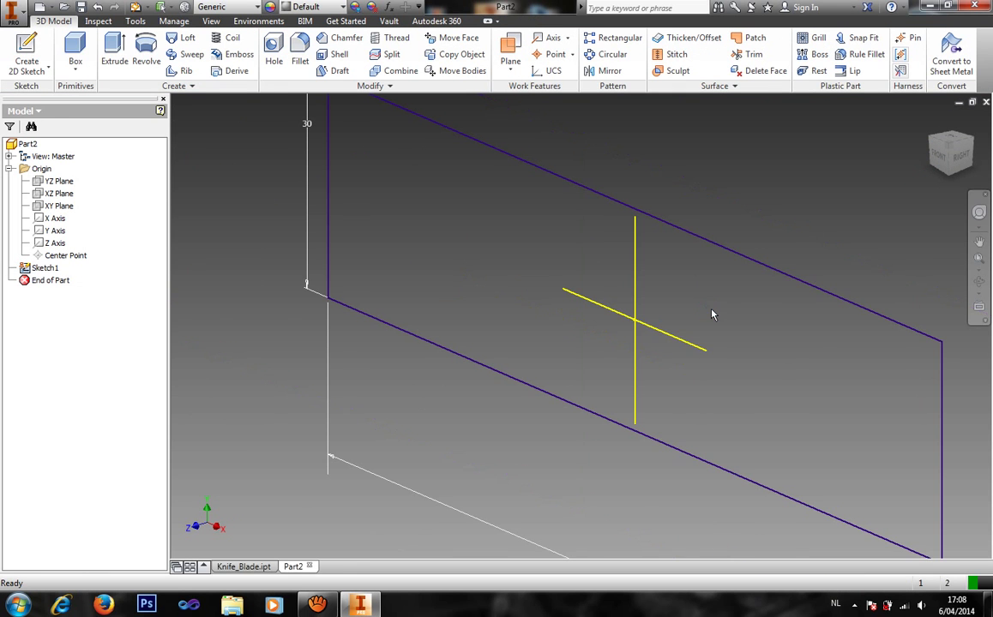
left_click(112, 45)
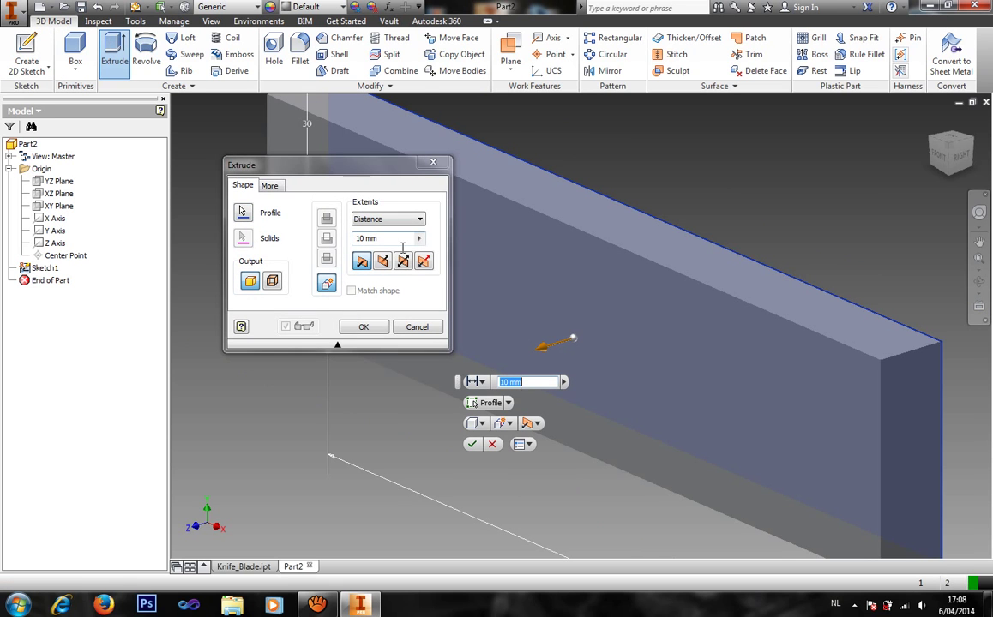
left_click(402, 261)
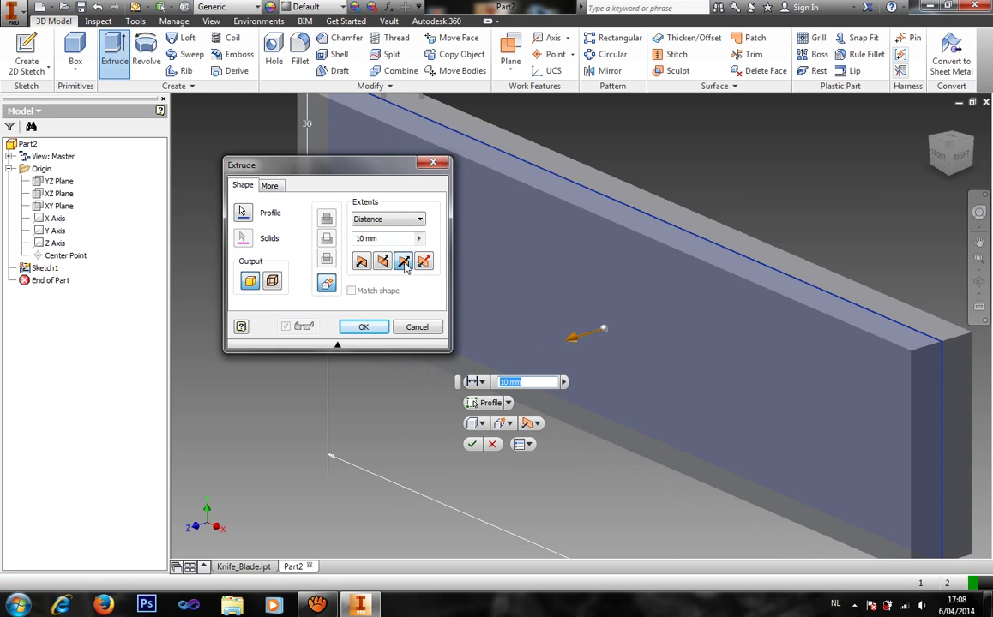
left_click(363, 327)
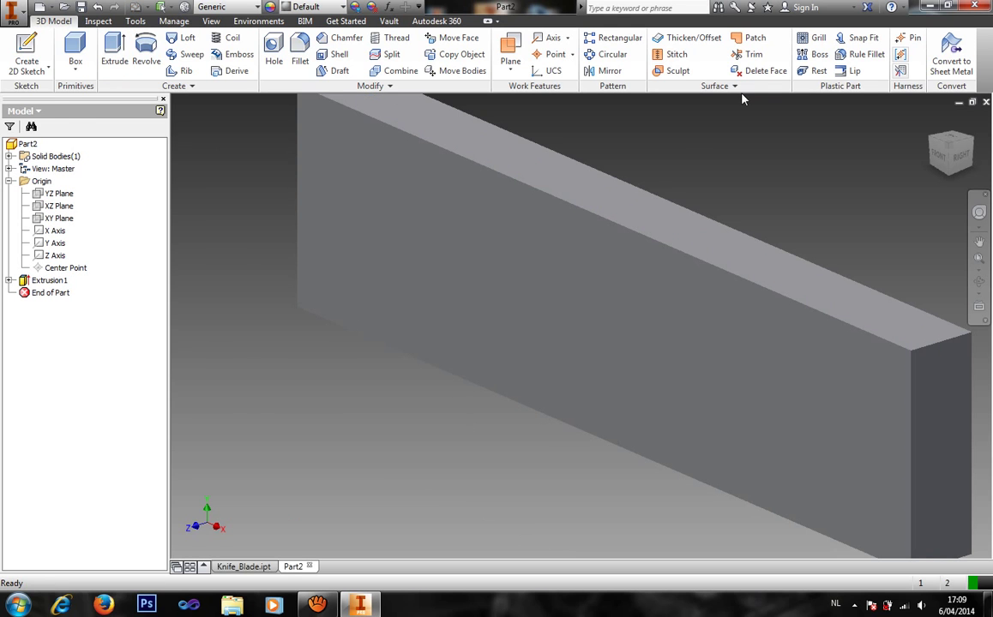
Change the model's visual style to shaded with visible edges.
left_click(211, 21)
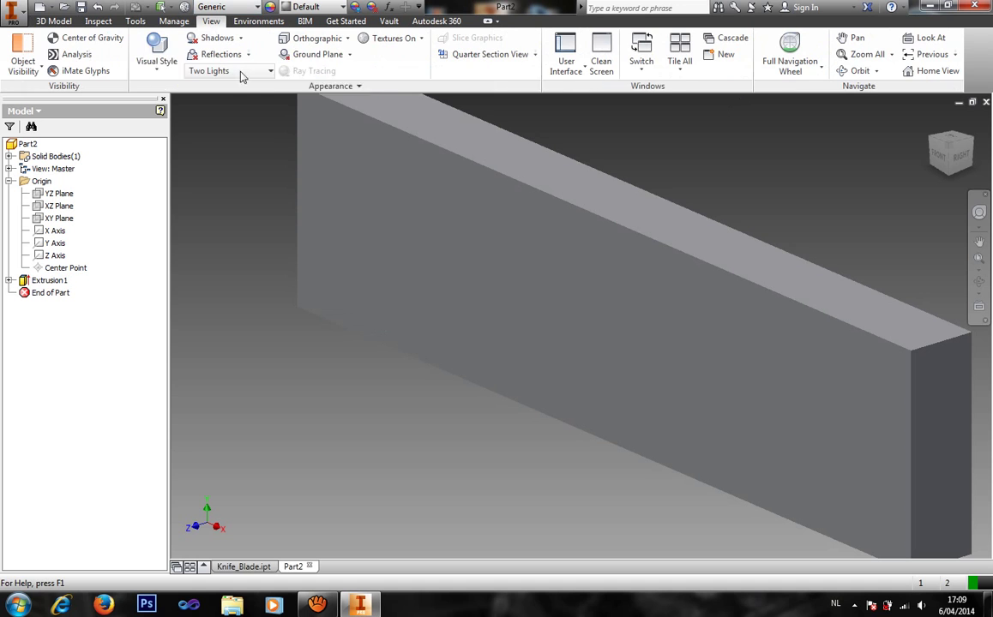
left_click(142, 67)
left_click(194, 152)
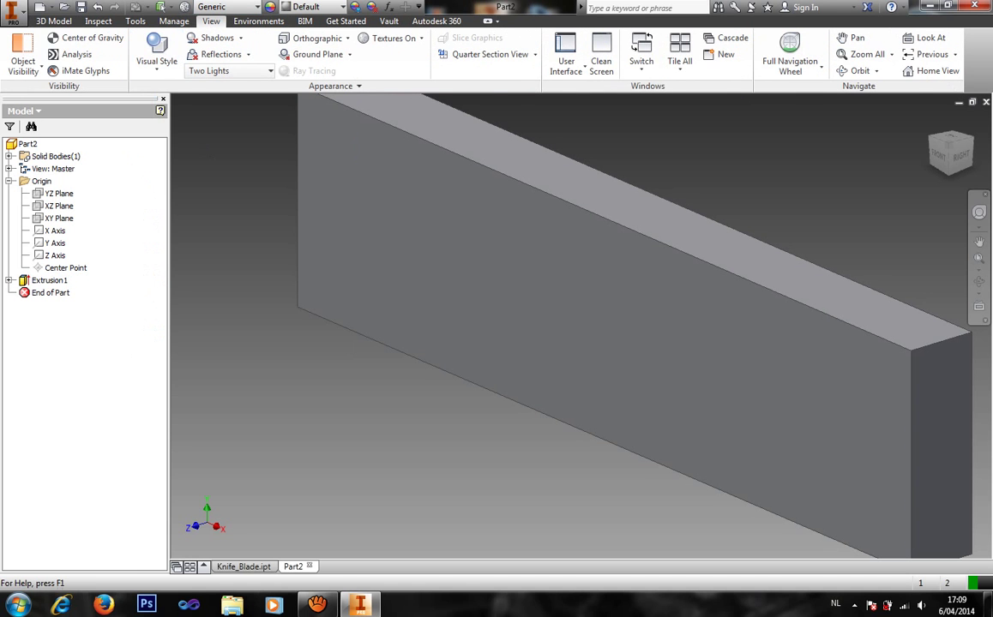
left_click(57, 22)
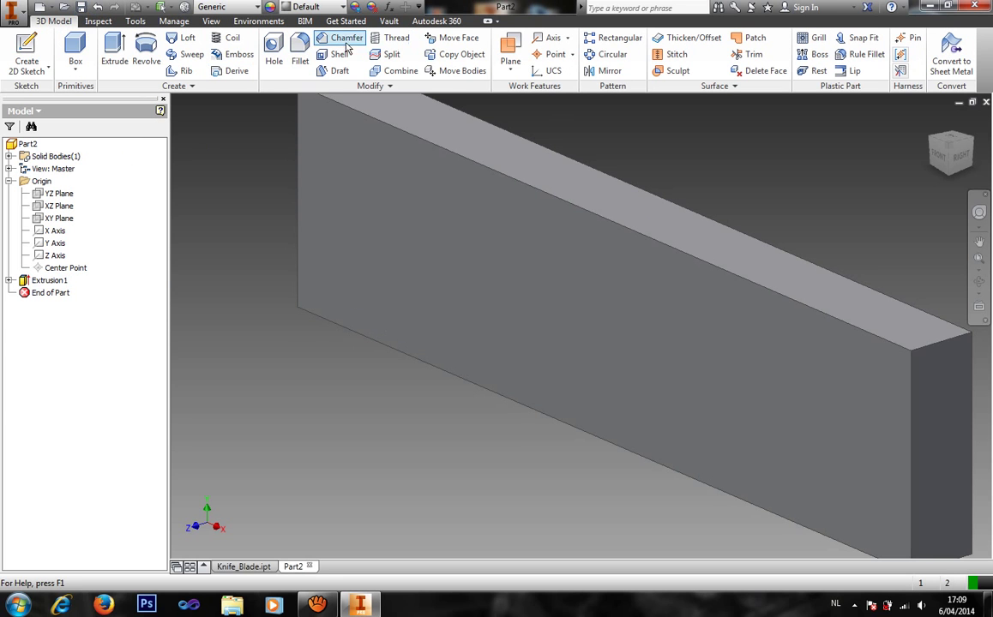
left_click(299, 52)
left_click(515, 183)
left_click(193, 167)
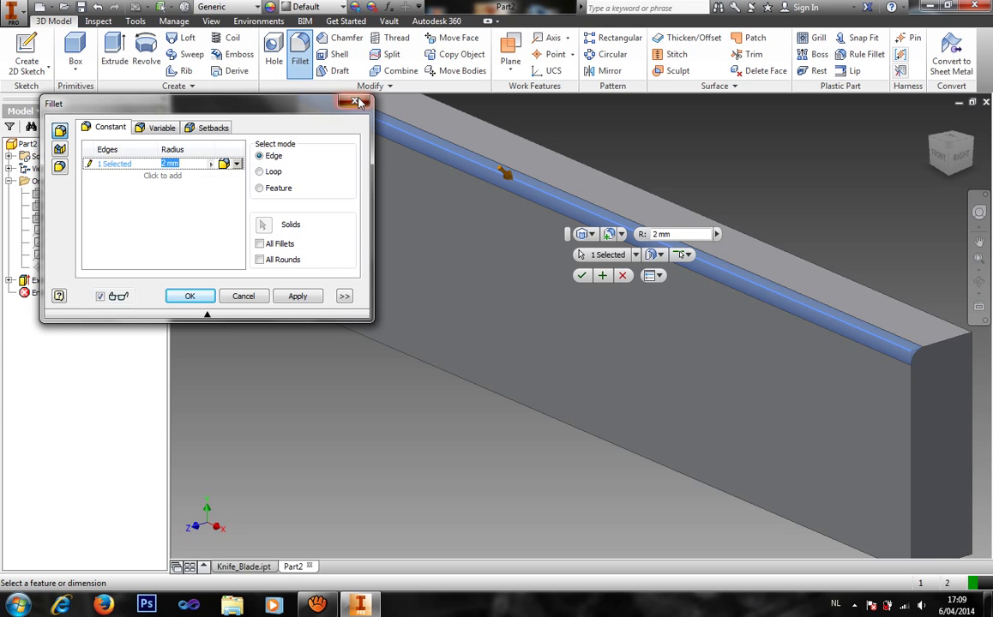
key("Escape")
Start a two-distance chamfer on the upper long edge of the block's large front face, with the second distance at 10 mm.
left_click(343, 37)
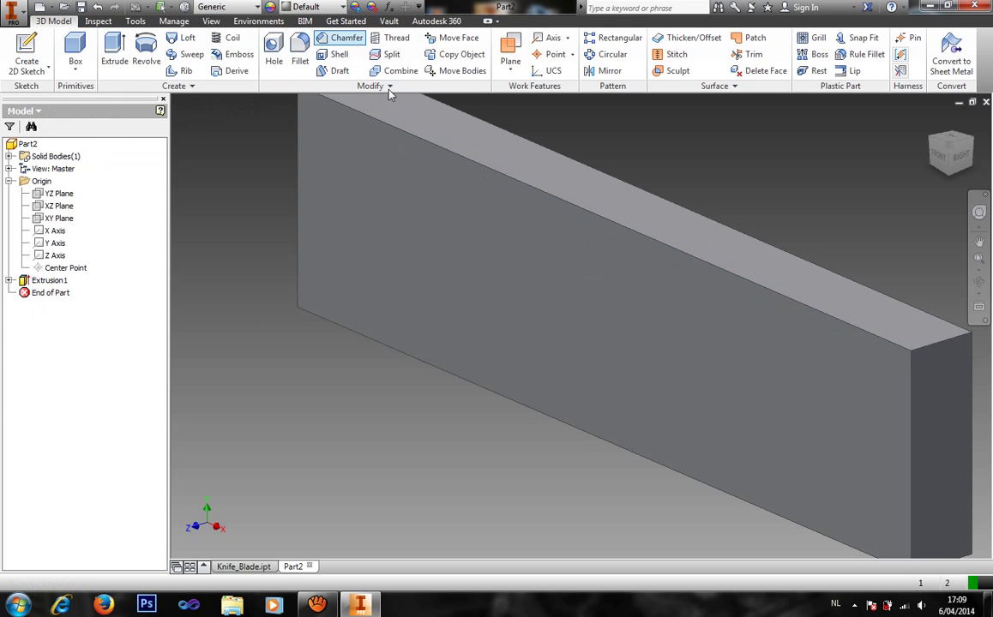
left_click(430, 144)
left_click(150, 213)
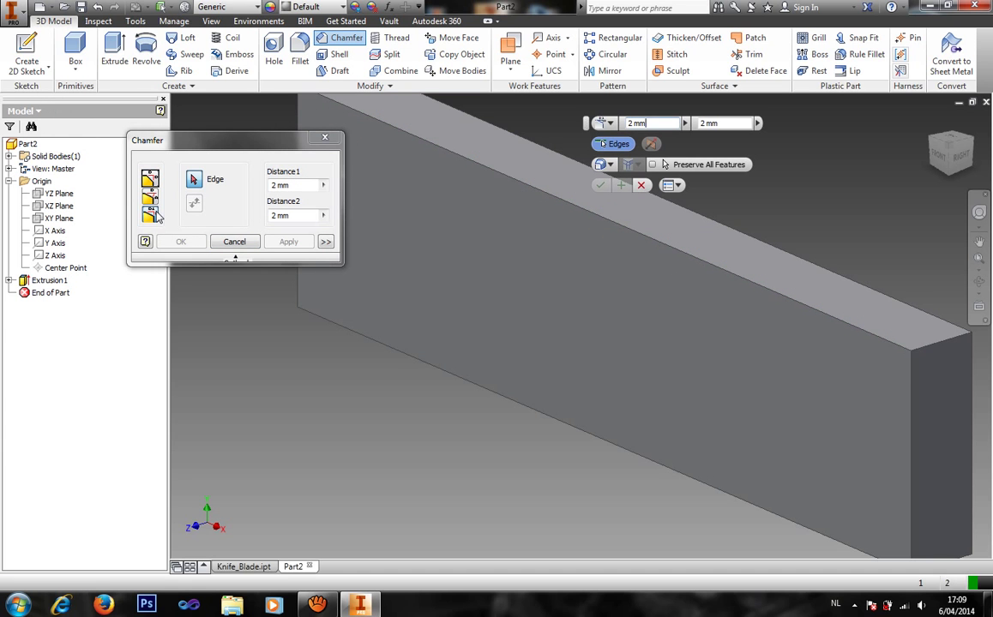
left_click(307, 185)
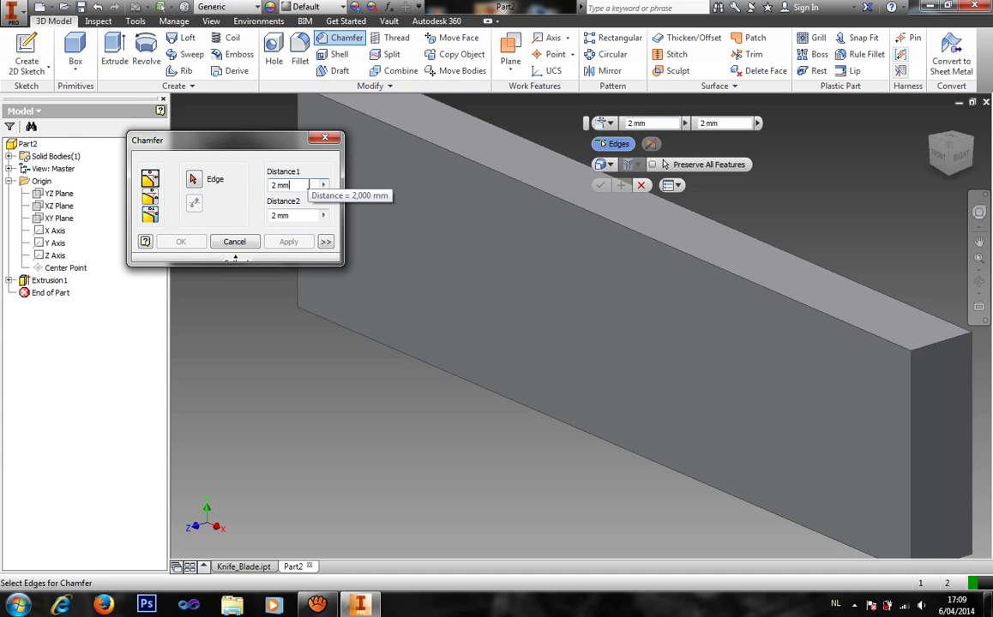
scroll(682, 224, "up", 3)
left_click(643, 226)
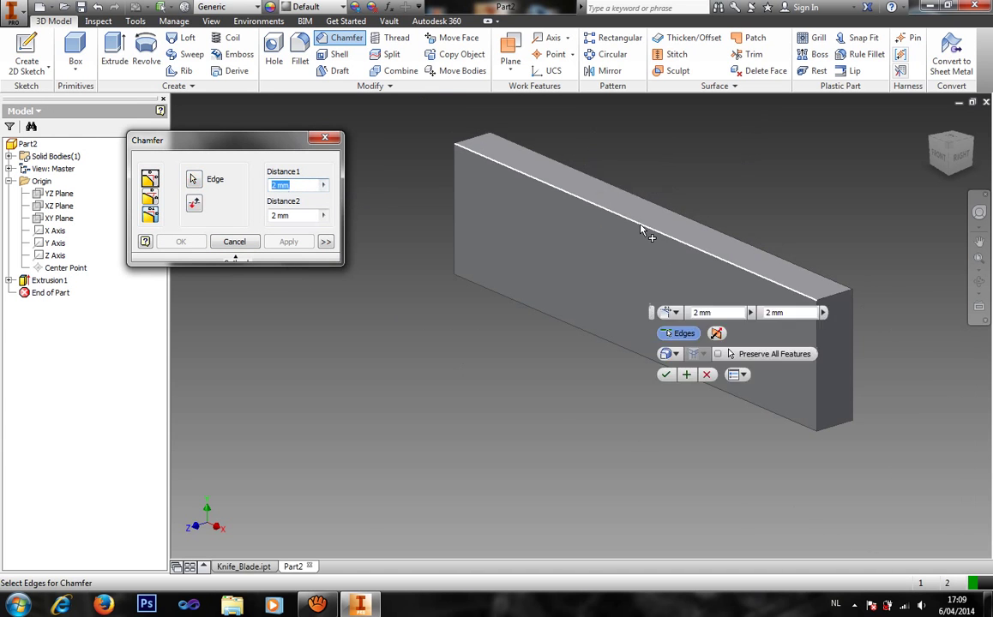
left_click(300, 183)
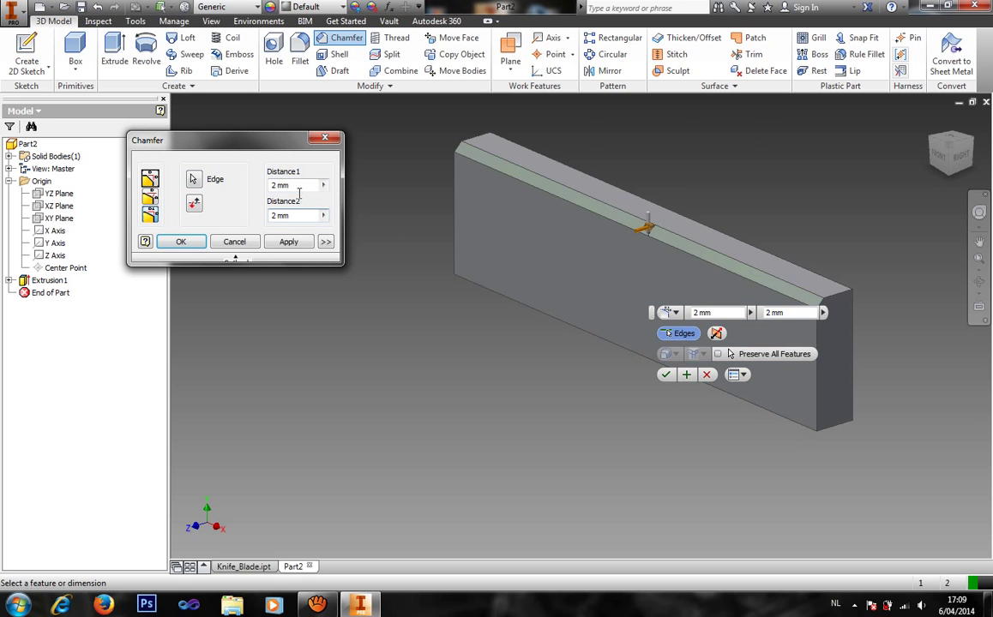
left_click(297, 209)
type("5")
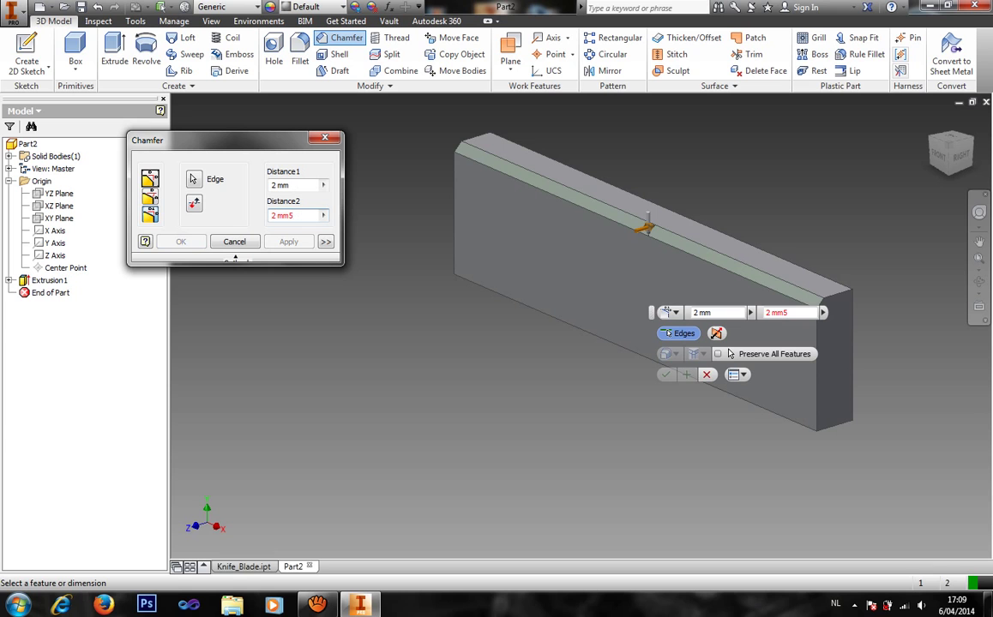
key("BackSpace")
key("BackSpace")
key("BackSpace")
key("BackSpace")
key("BackSpace")
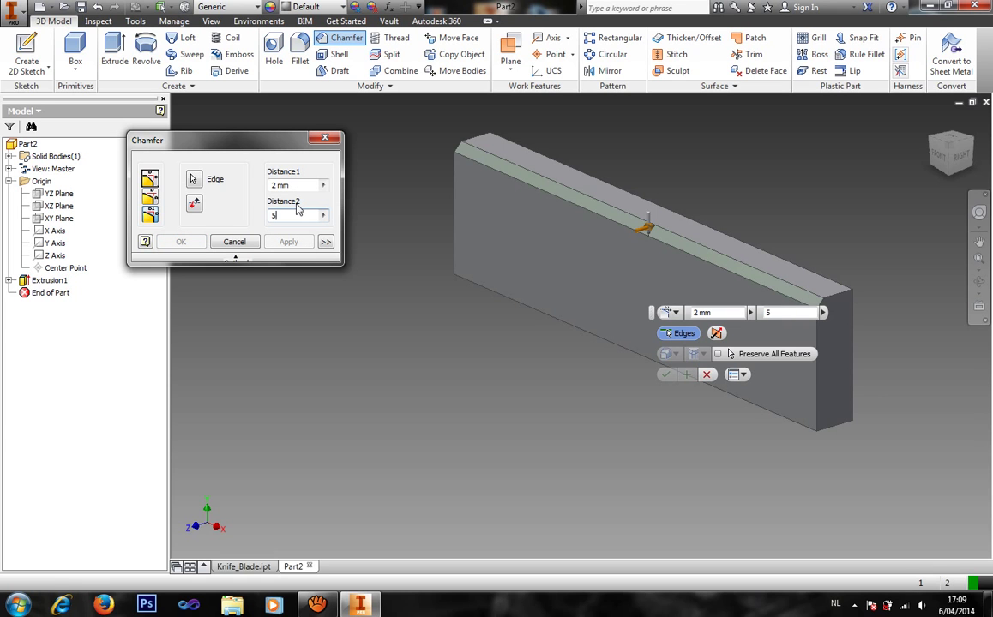
type("5")
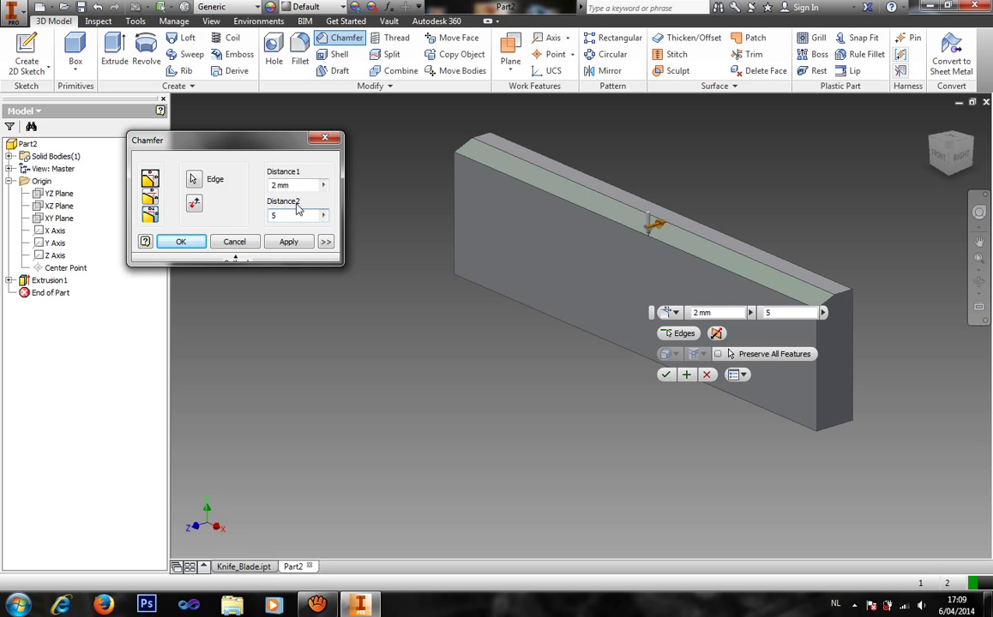
key("BackSpace")
type("10")
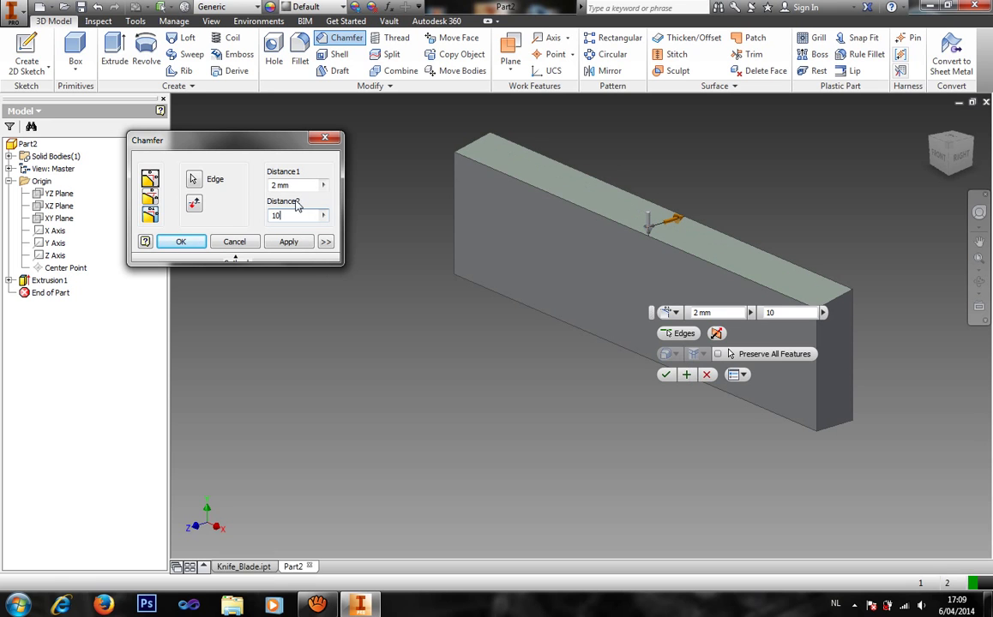
Set the chamfer's first distance to 10 mm and apply it to the upper long edge.
key("shift+Tab")
type("20")
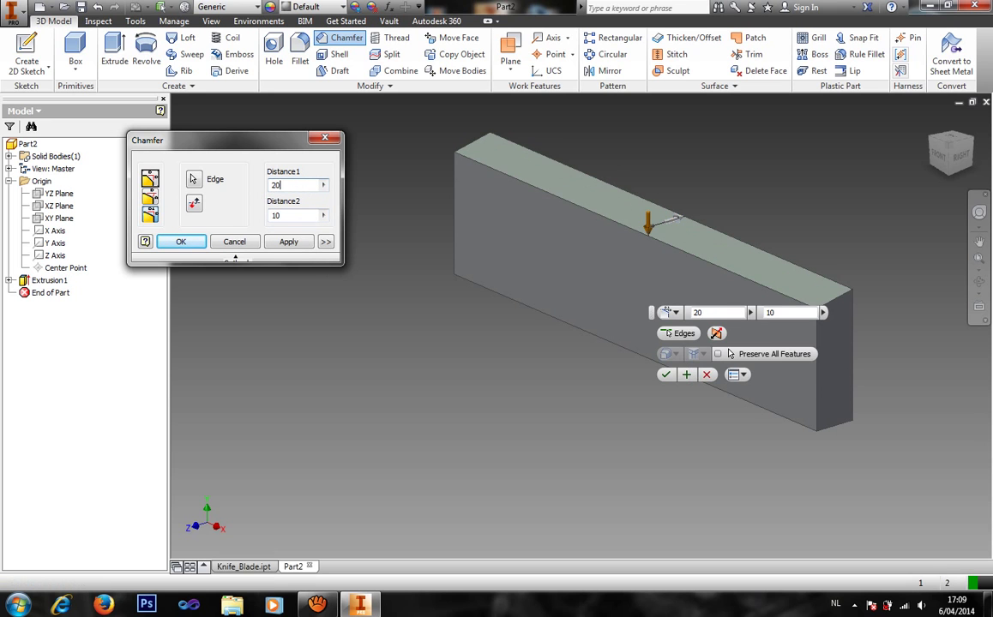
double_click(269, 187)
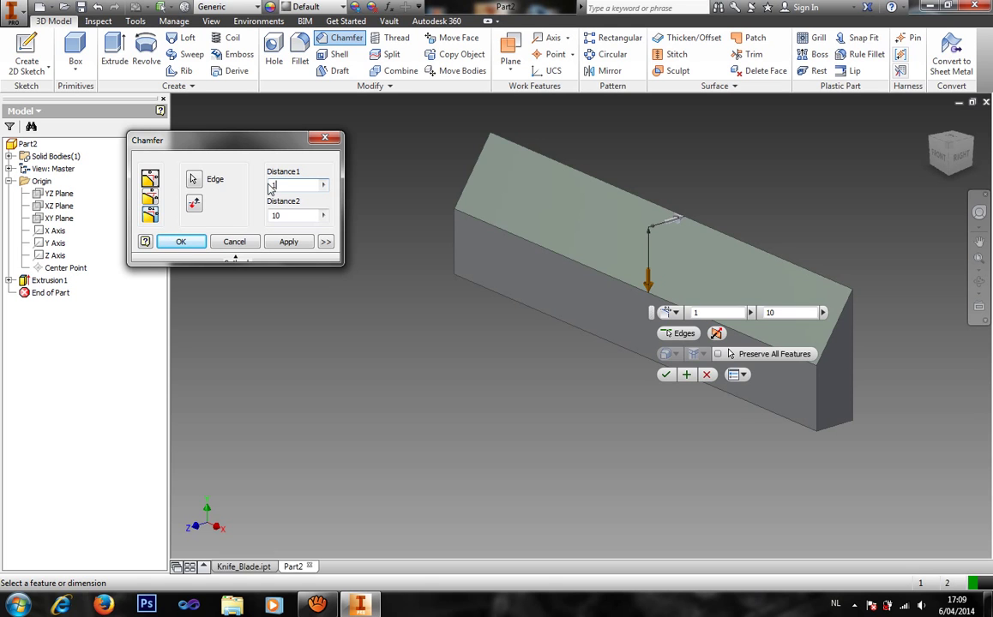
type("10")
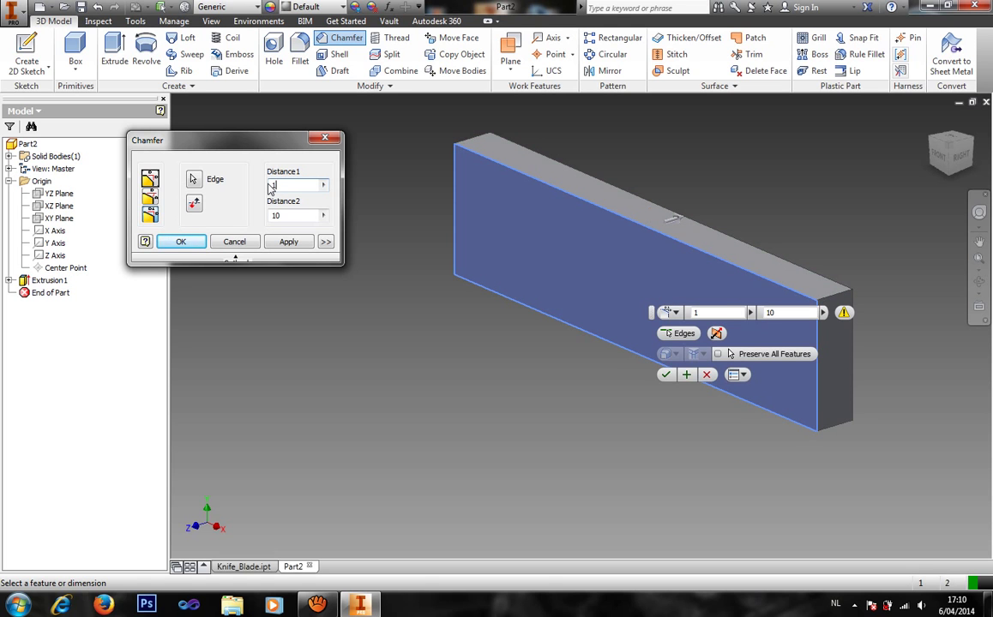
key("BackSpace")
type("0")
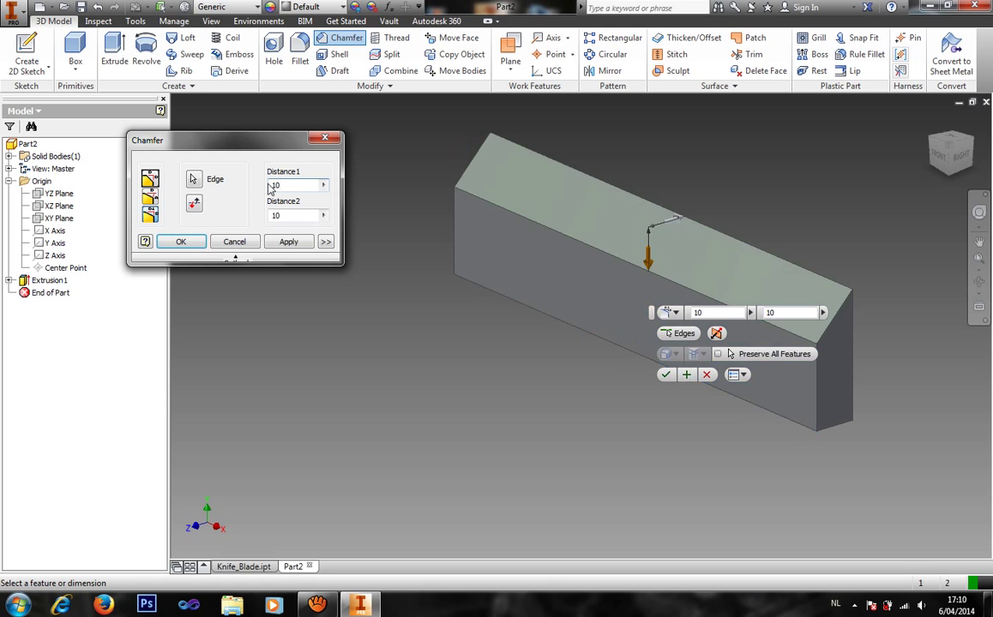
left_click(288, 242)
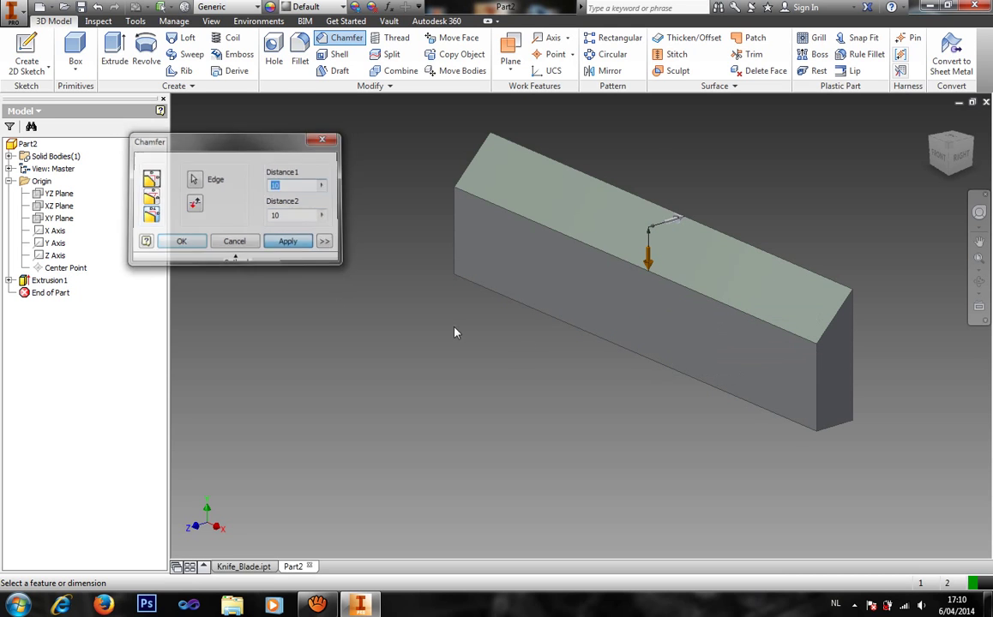
Chamfer the lower long edge of the same front face with both distances at 10 mm and finish the command.
left_click(574, 330)
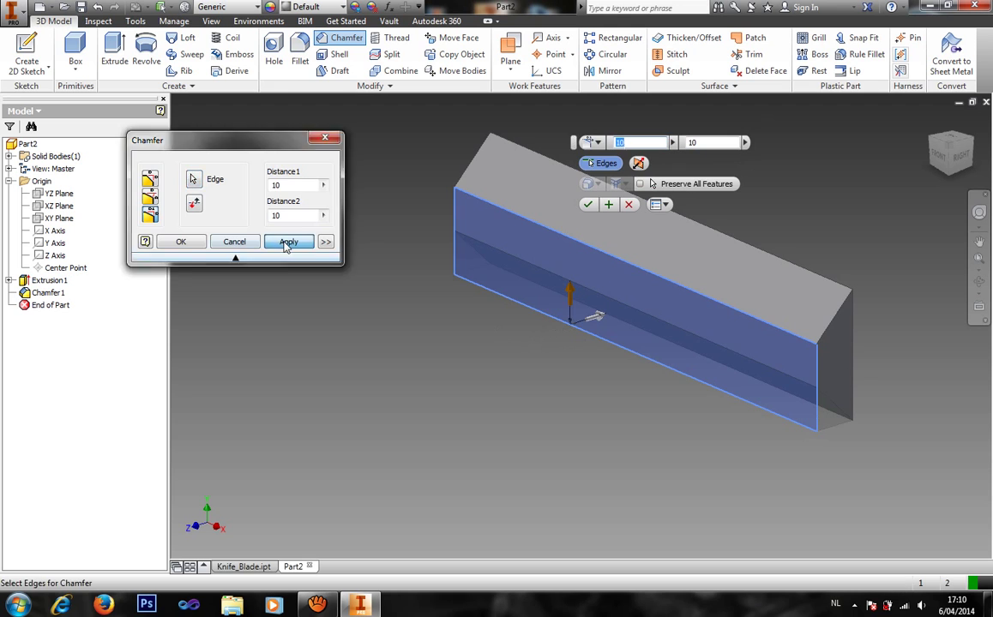
left_click(288, 244)
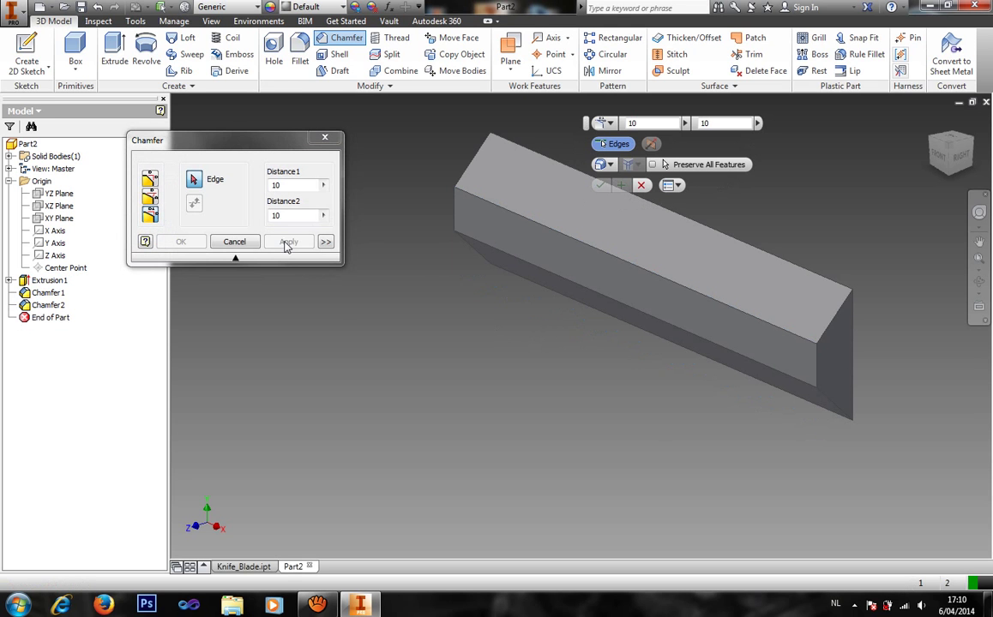
left_click(232, 243)
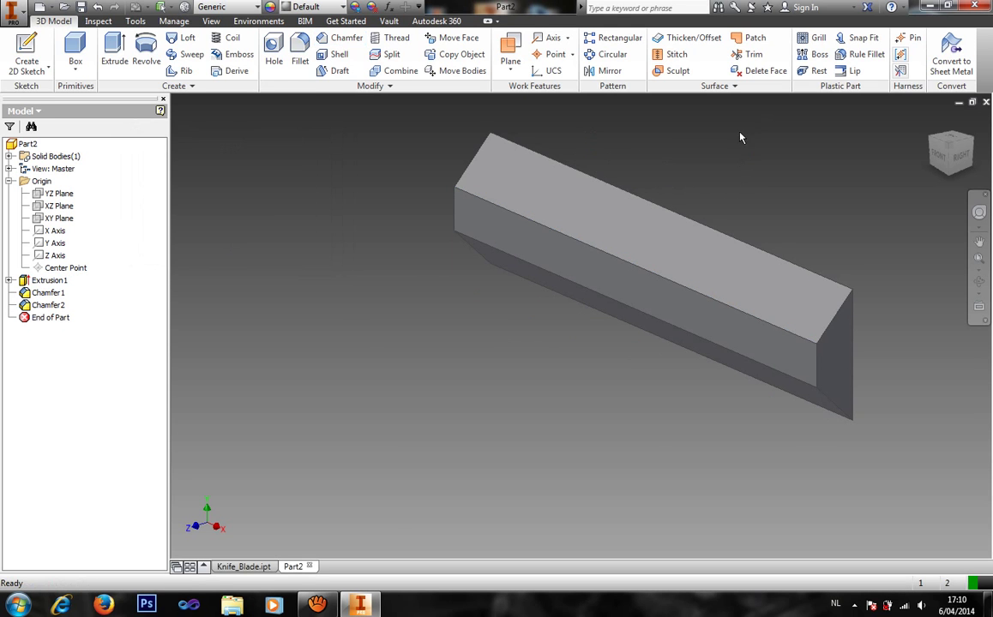
Save the chamfered part as Knife_Handle in the Youtube How To folder.
left_click(931, 122)
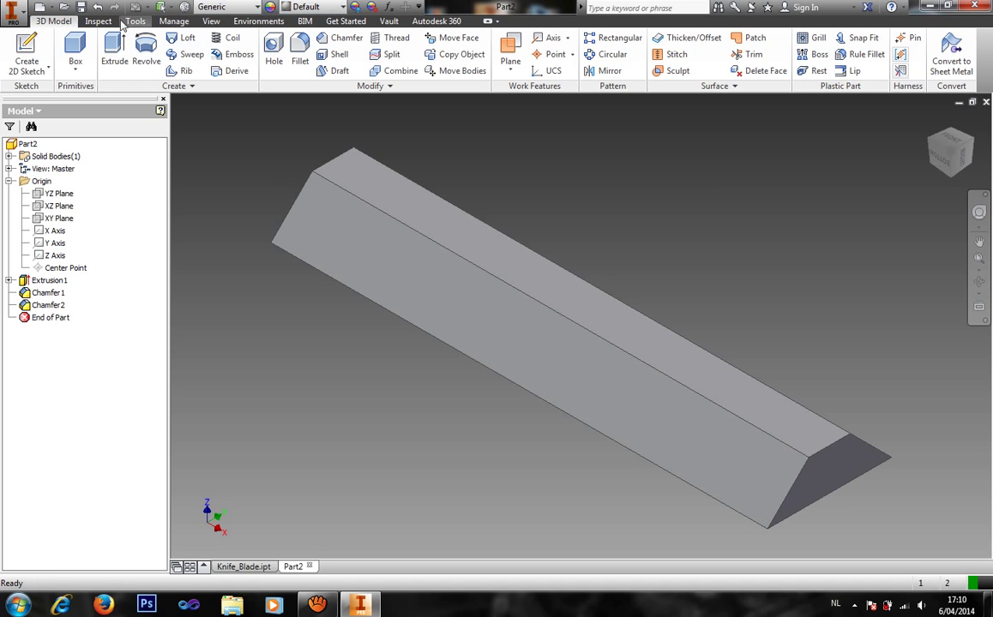
left_click(82, 7)
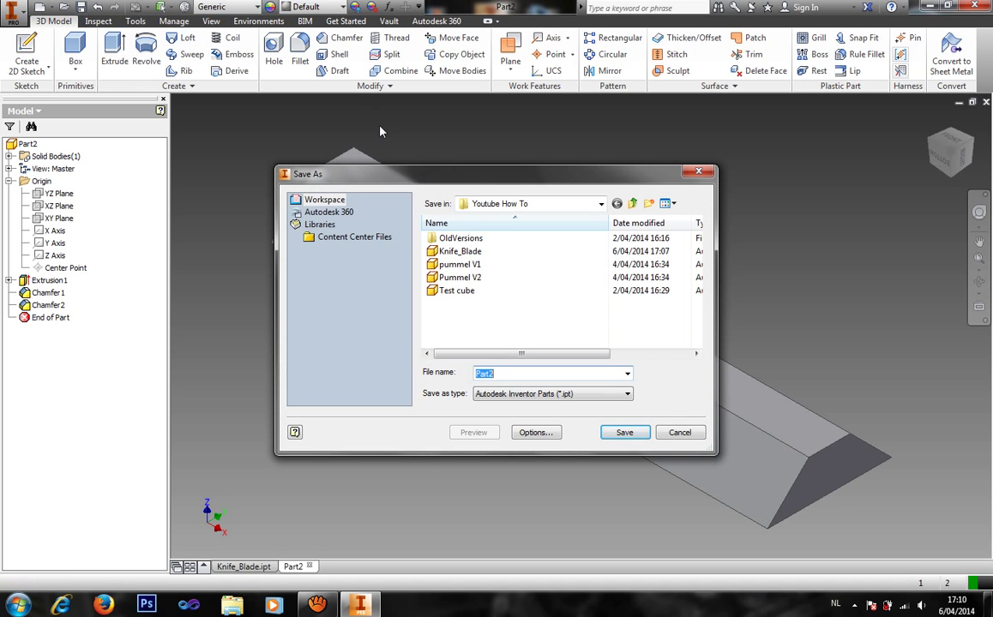
type("Knife_")
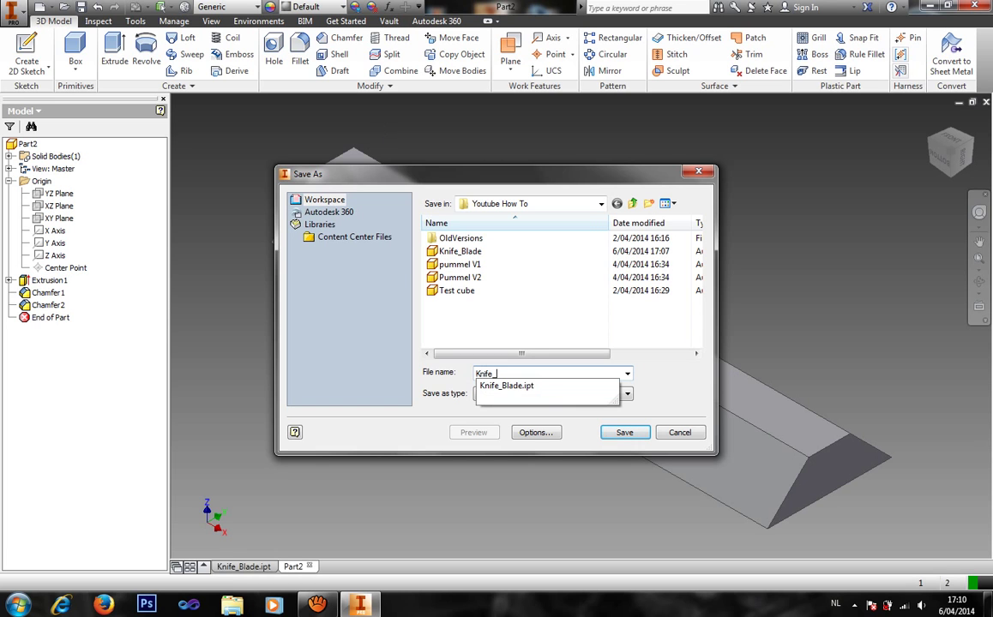
type("Handle")
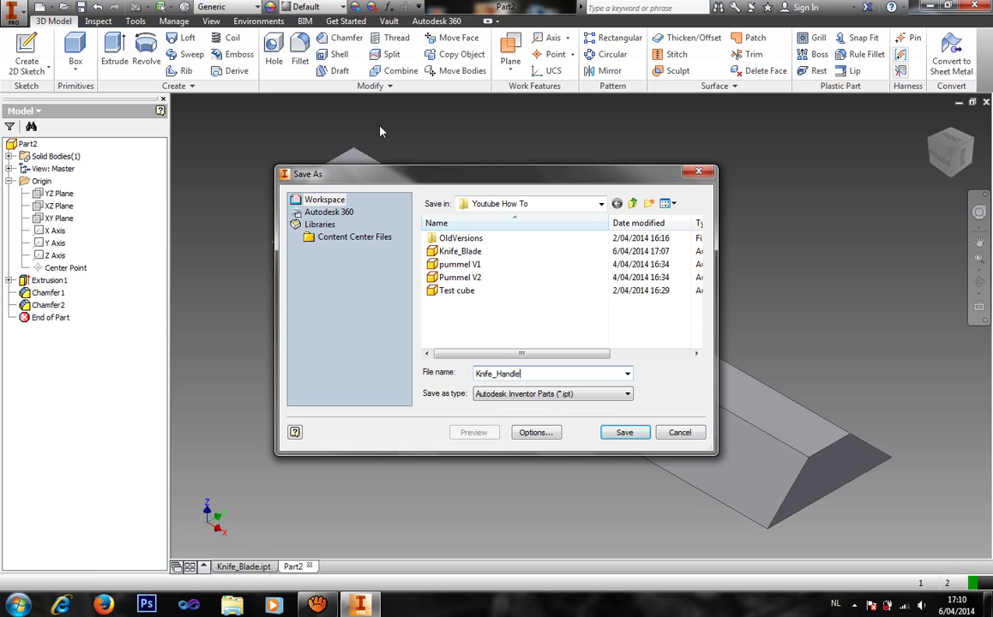
key("Return")
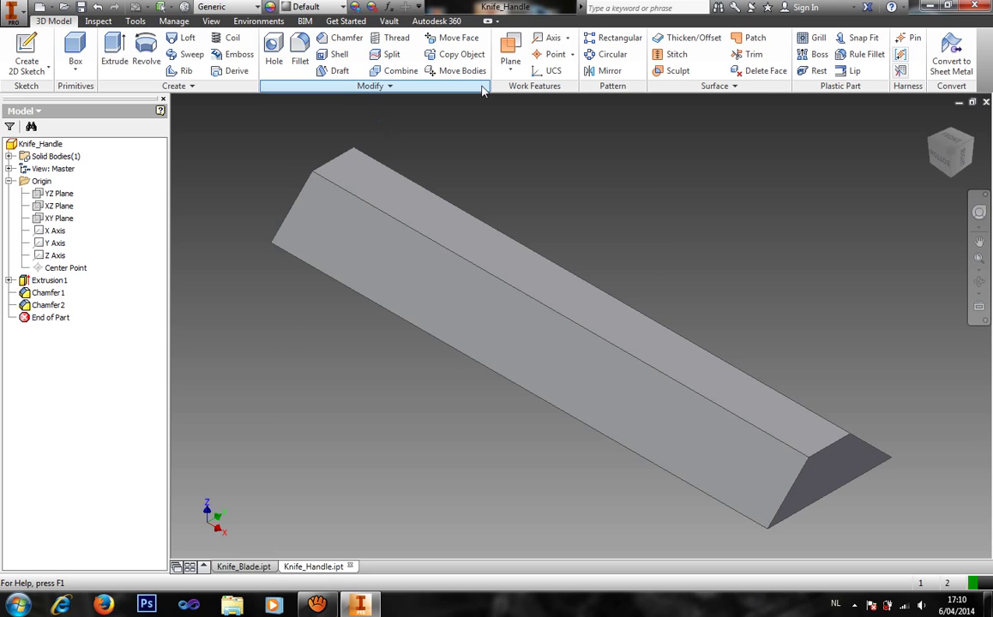
Fillet the two long edges between the chamfers and the narrow flat face with a 5 mm radius.
left_click(300, 50)
left_click(403, 228)
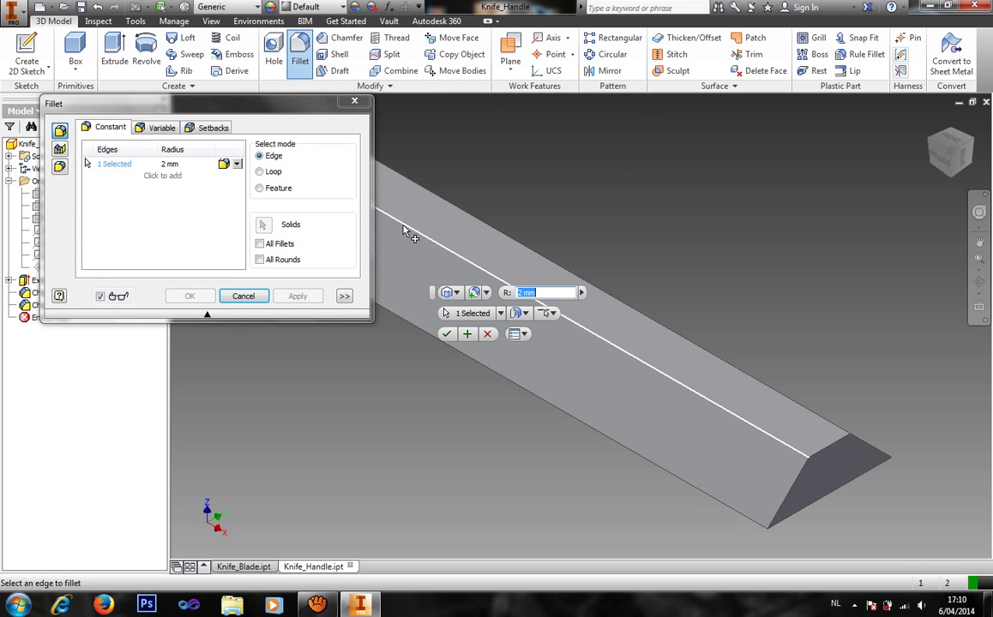
left_click(474, 226)
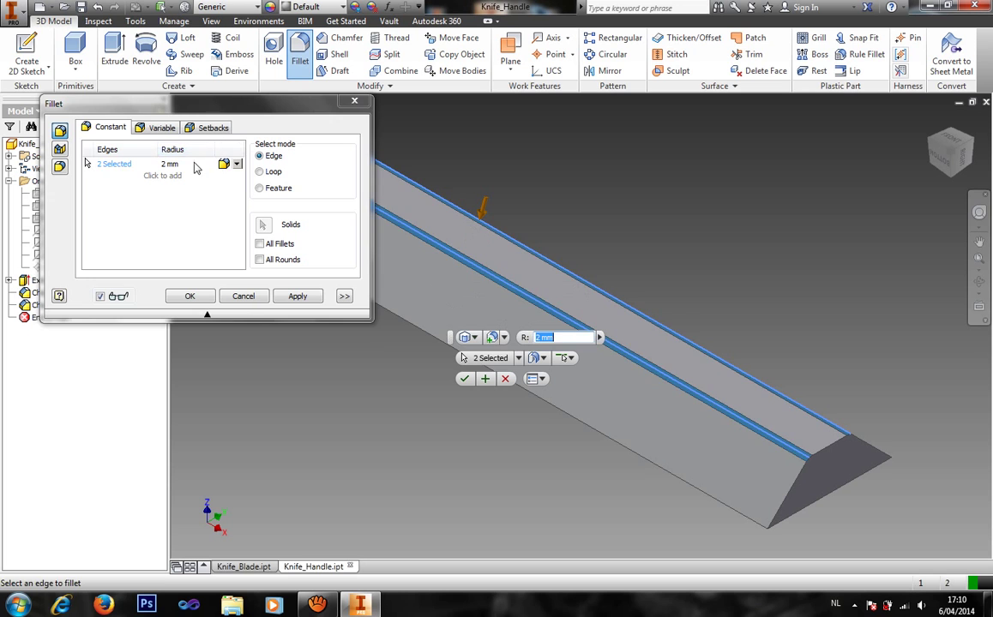
type("5")
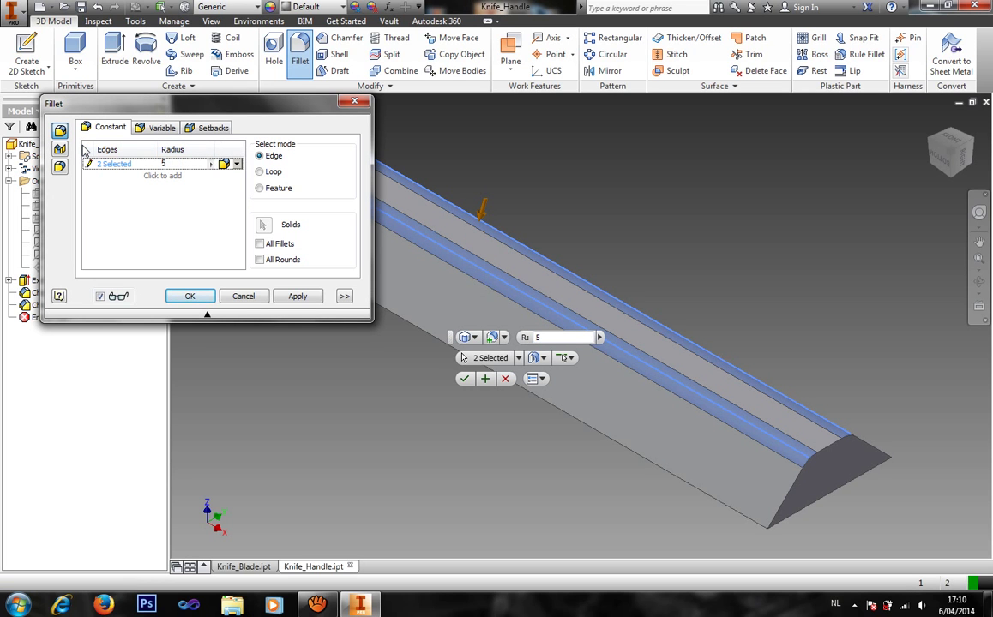
type(".")
left_click(204, 305)
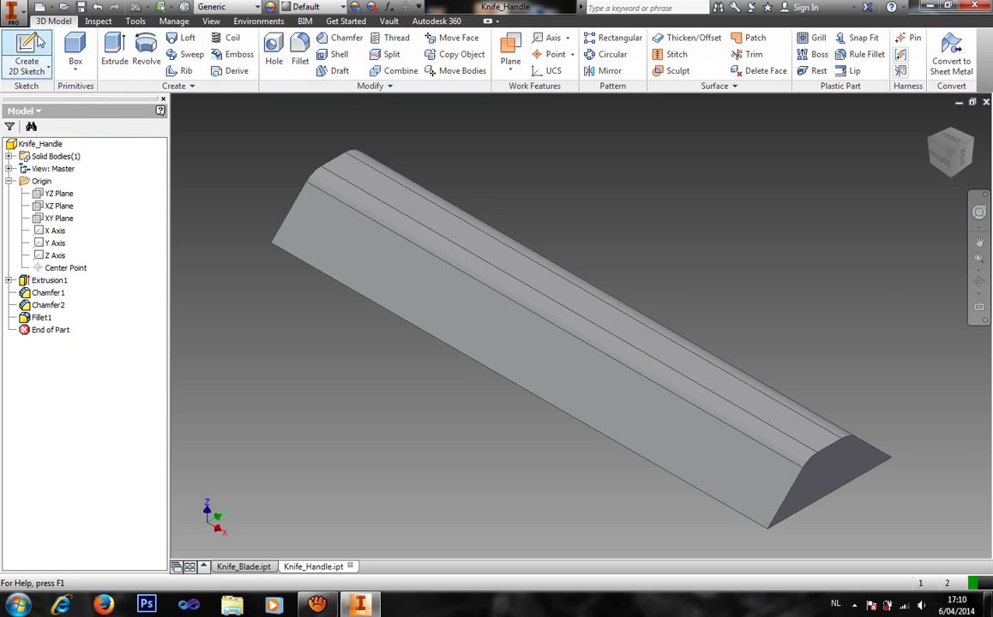
Switch to the Knife_Blade part and create a new sketch on the large flat face of the blade and tang.
left_click(247, 568)
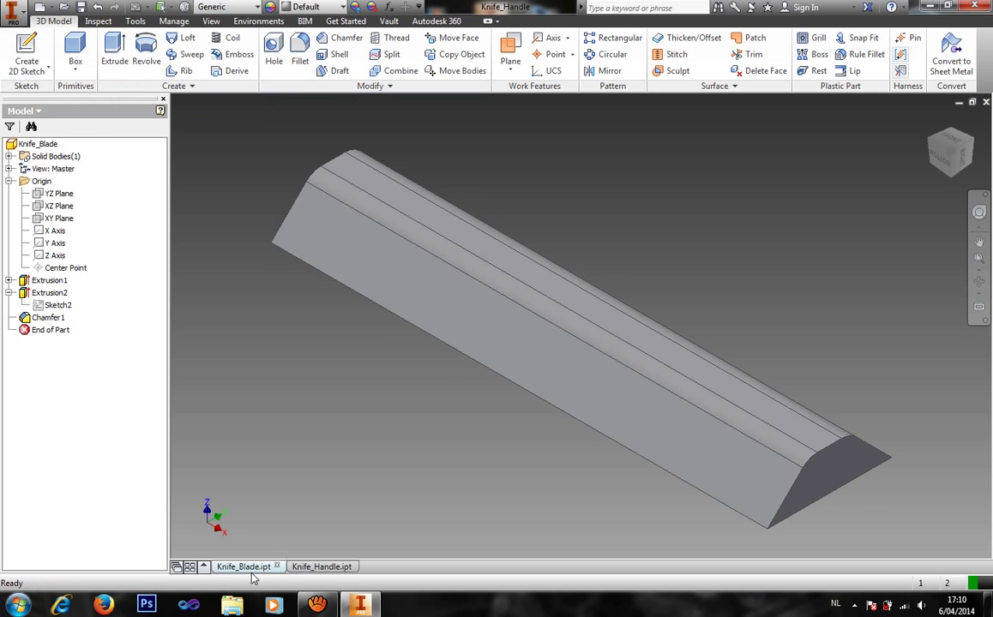
left_click(315, 568)
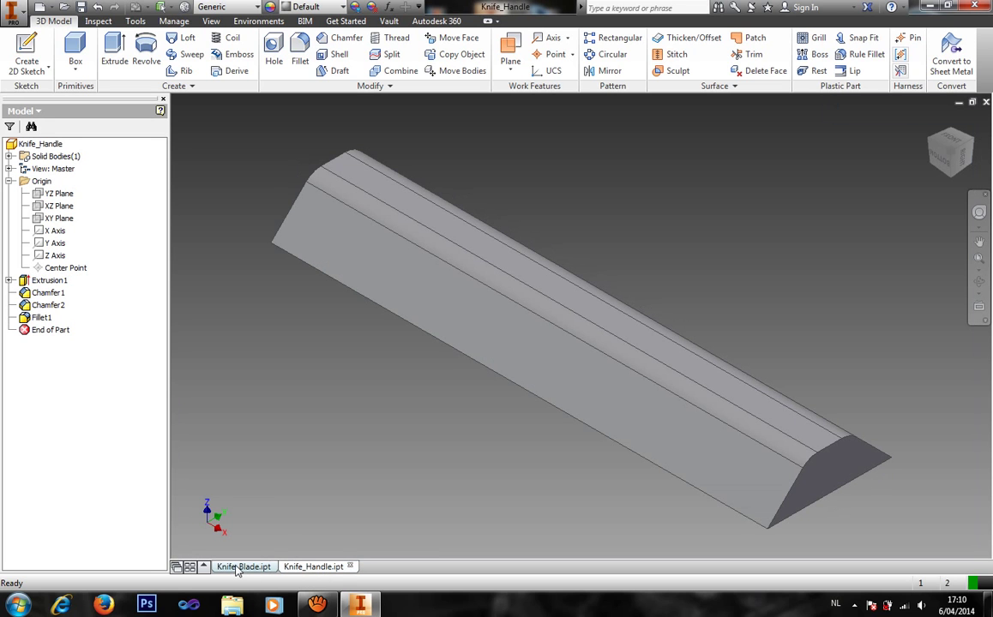
mouse_move(238, 571)
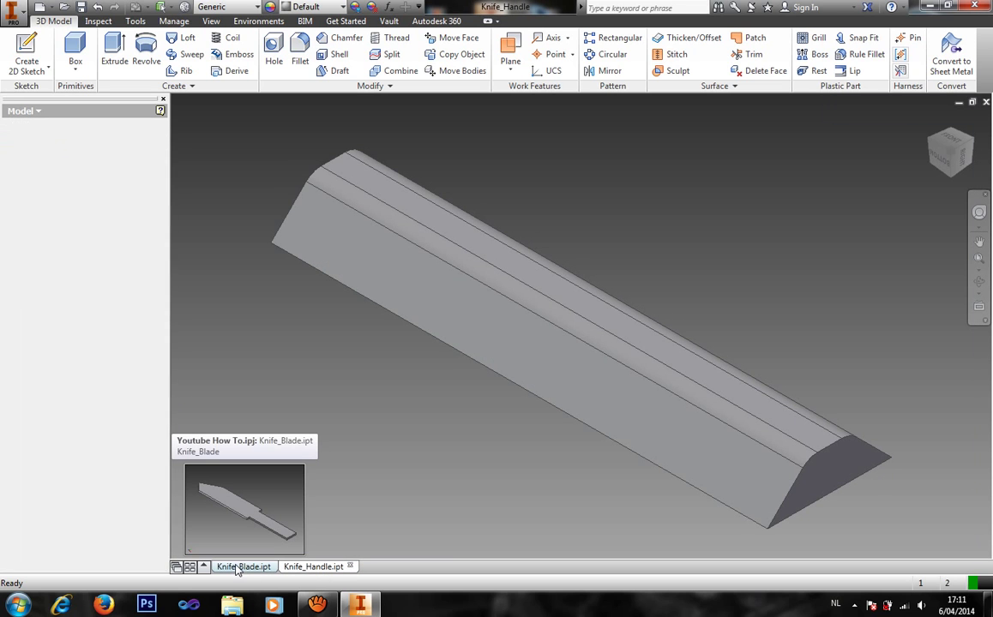
left_click(240, 567)
left_click(760, 400)
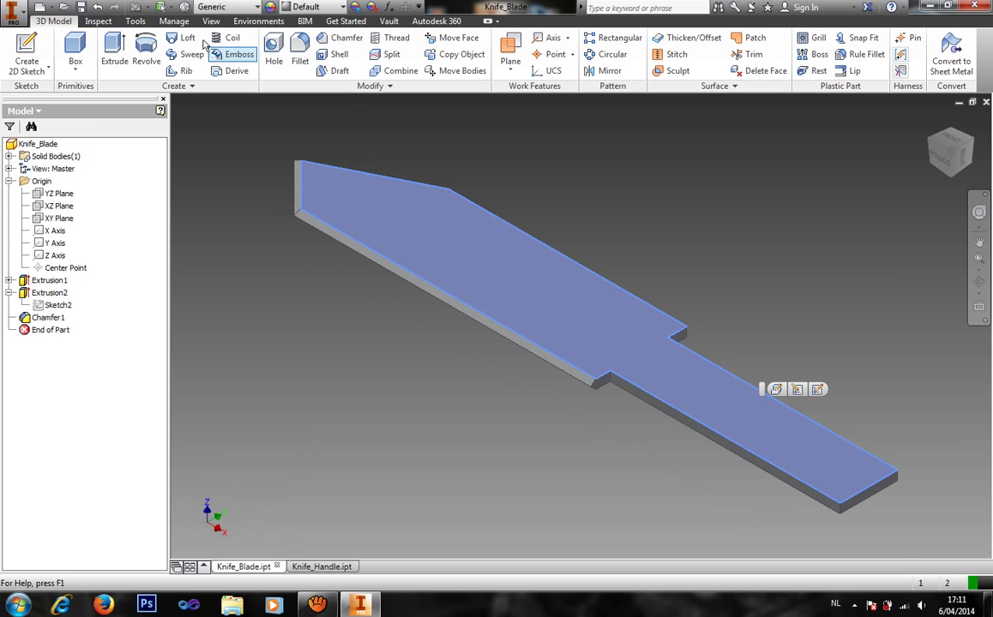
left_click(26, 45)
left_click(26, 45)
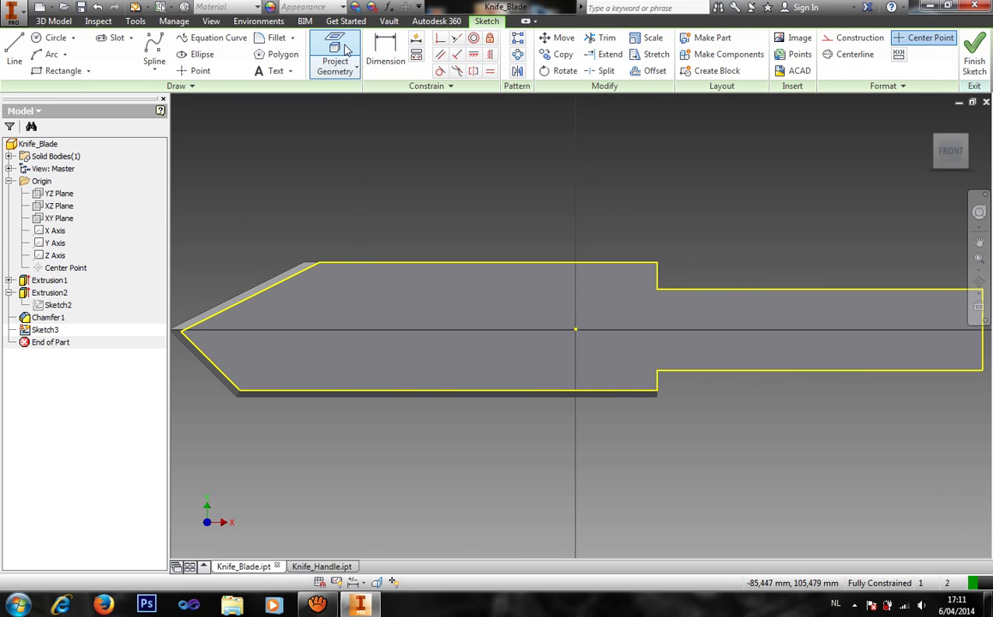
Project the X axis into the sketch and place two points about 83 mm apart on it along the tang.
left_click(346, 50)
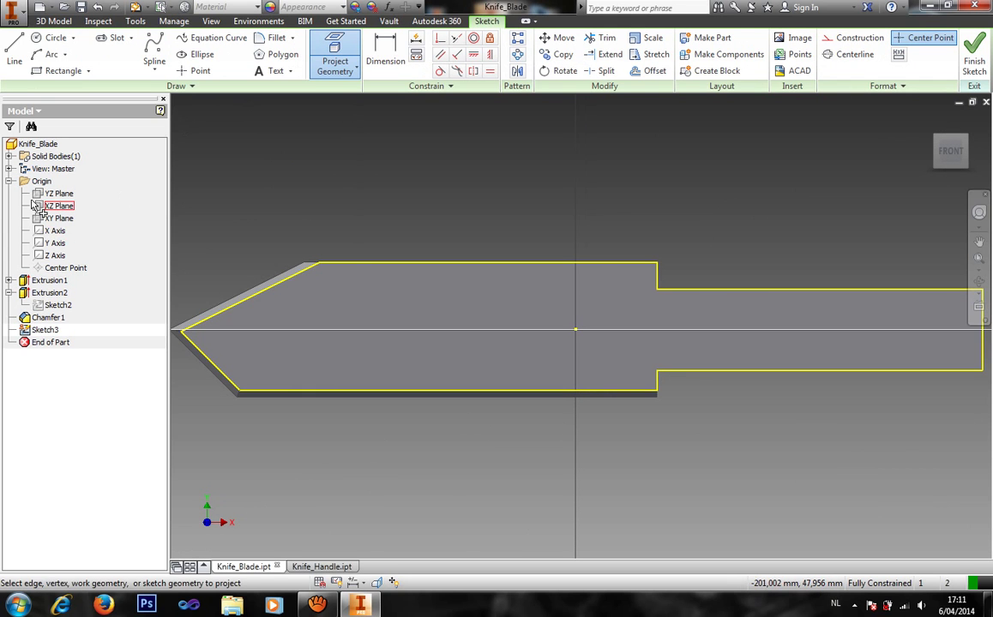
left_click(57, 234)
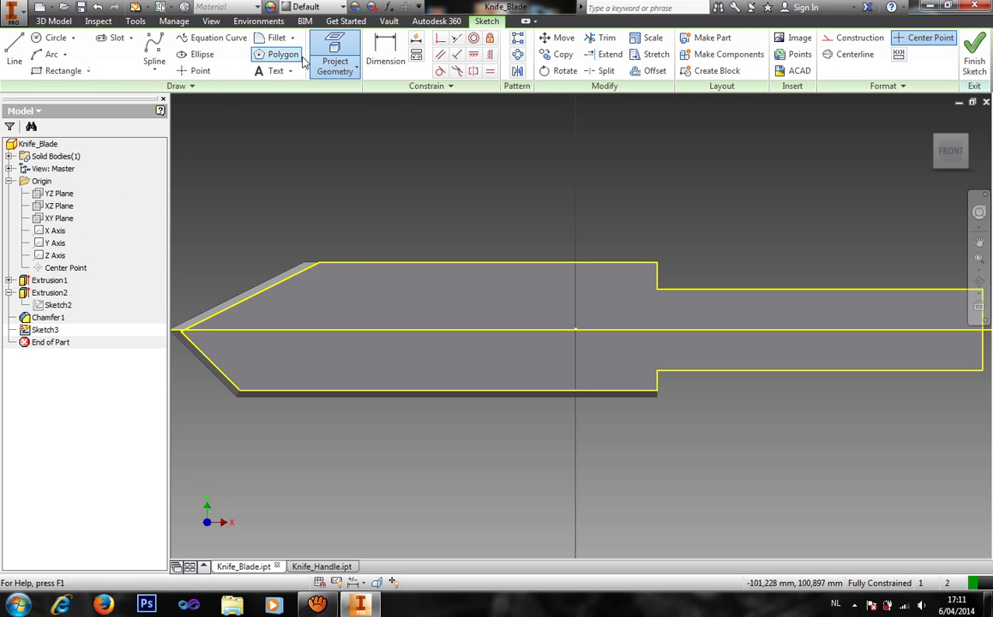
left_click(200, 71)
middle_click_drag(670, 178, 394, 177)
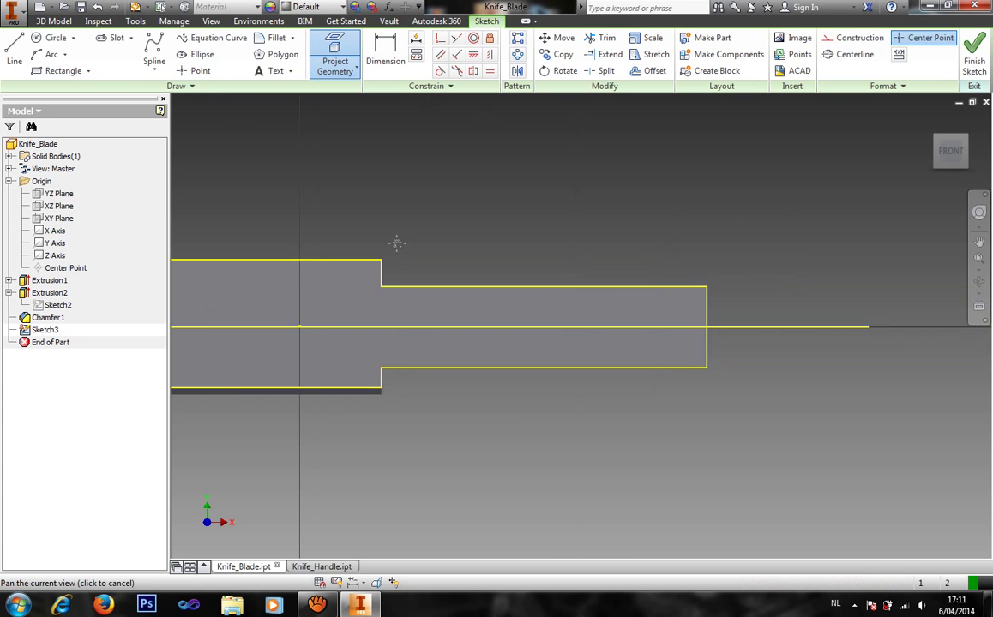
left_click(655, 327)
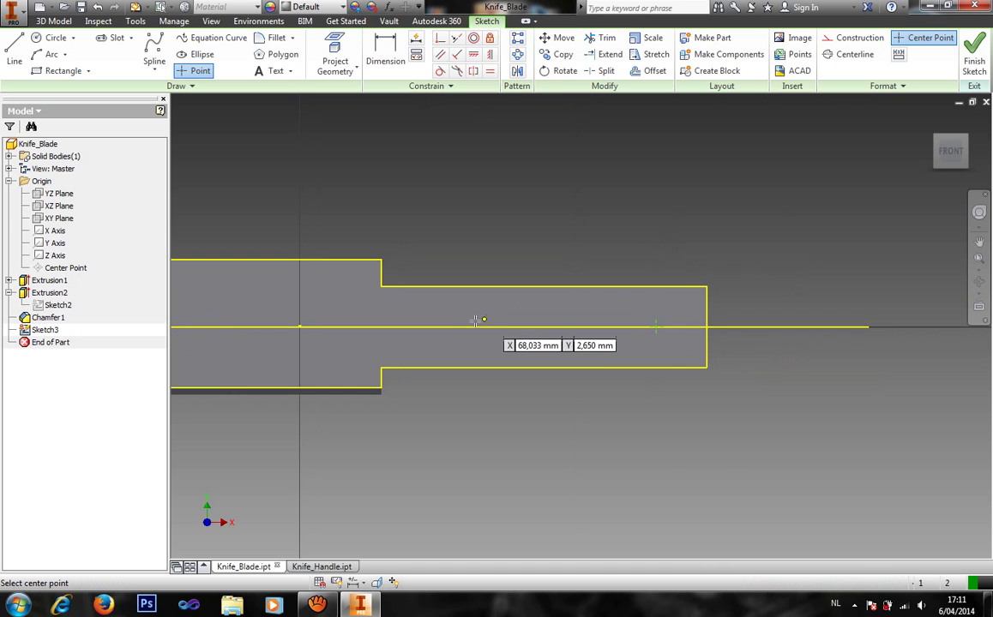
left_click(430, 327)
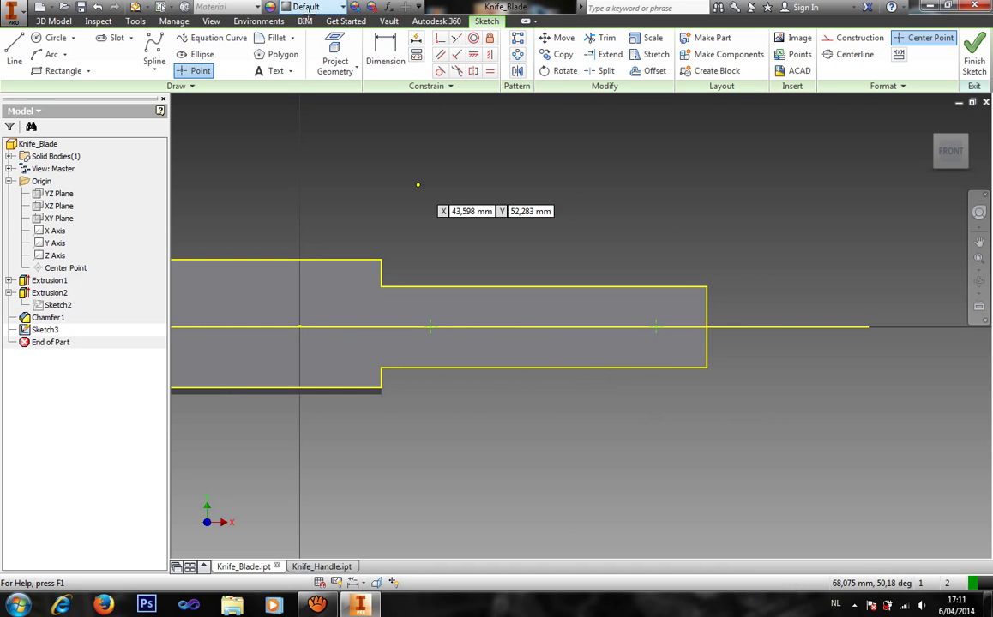
Dimension the two points 80 mm apart and the outer point 20 mm from the tang's end edge.
left_click(396, 53)
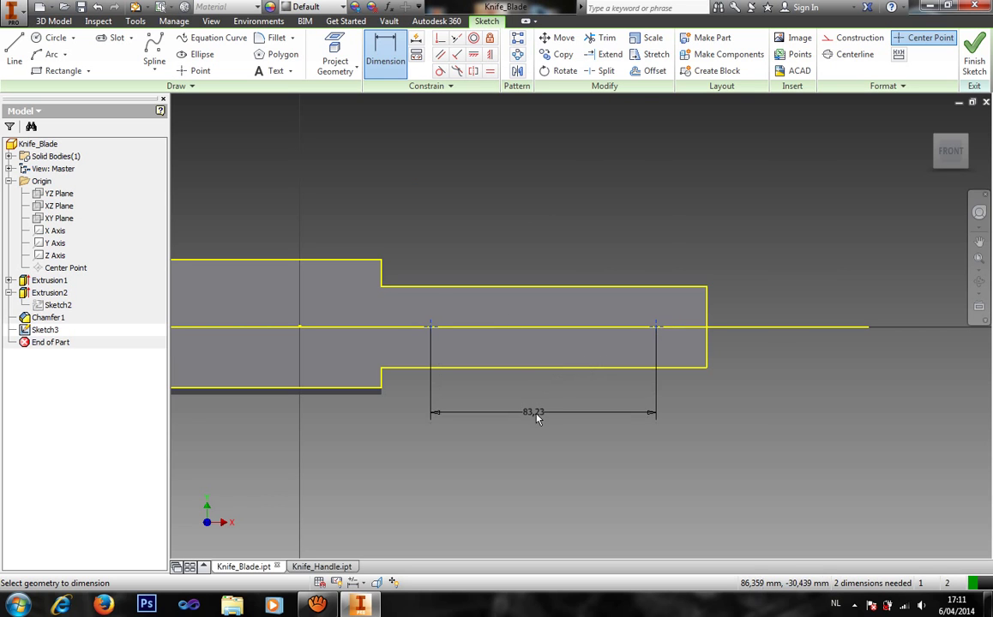
left_click(484, 373)
type("80")
key("Return")
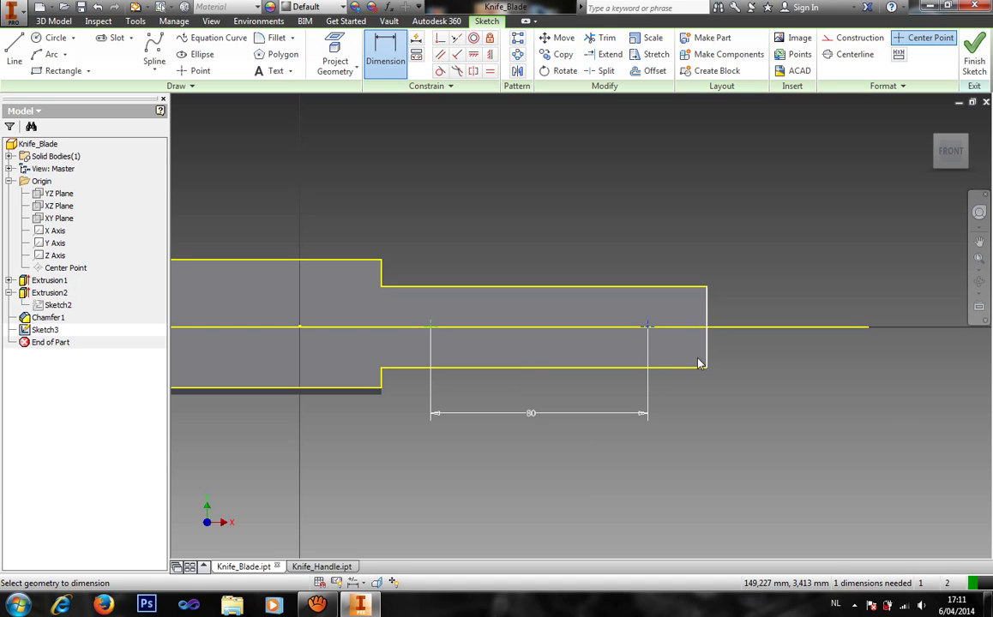
left_click(744, 413)
type("20")
key("Return")
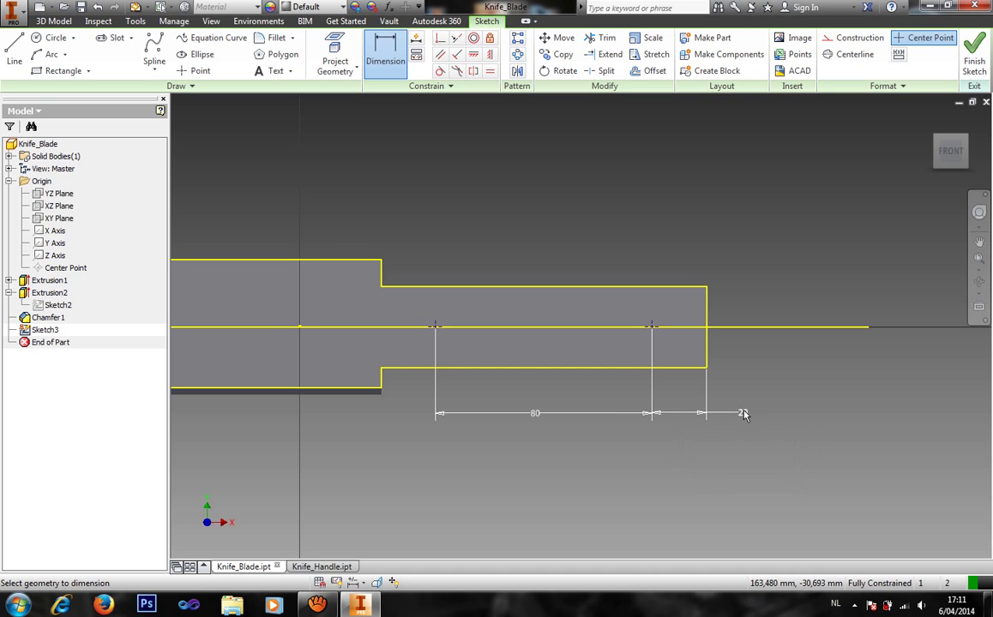
Finish the sketch and cut 7 mm diameter Through All holes at both tang points.
left_click(975, 62)
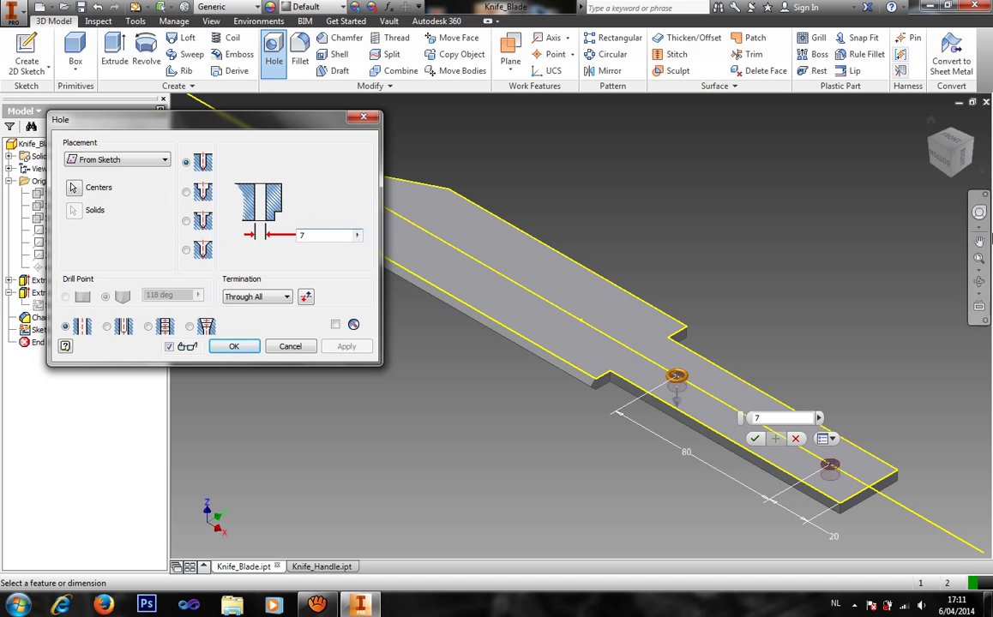
left_click(233, 346)
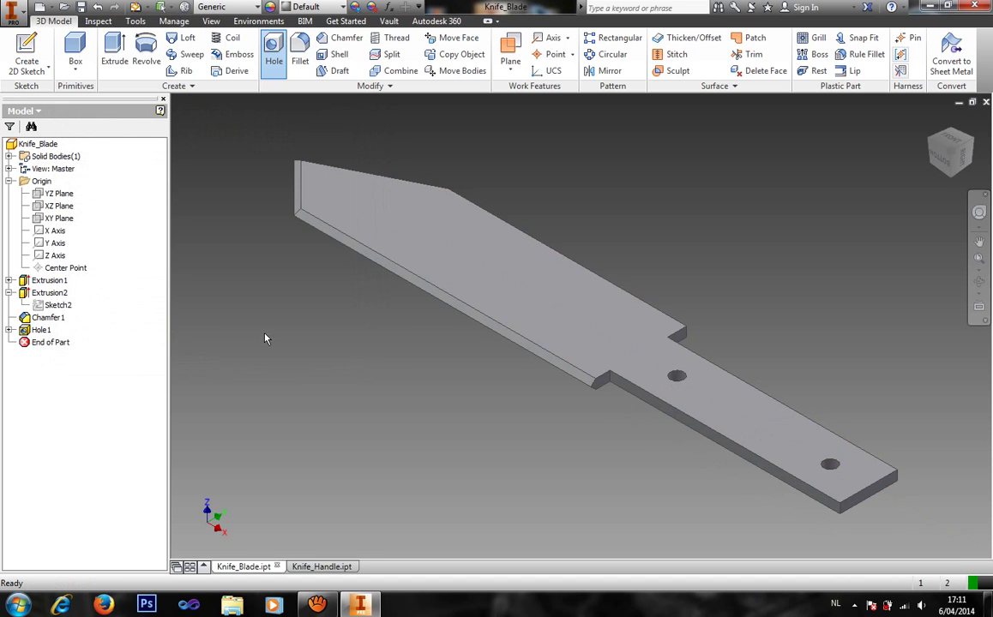
Switch to the Knife_Handle part and create a new sketch on the narrow flat face between the fillets.
left_click(307, 565)
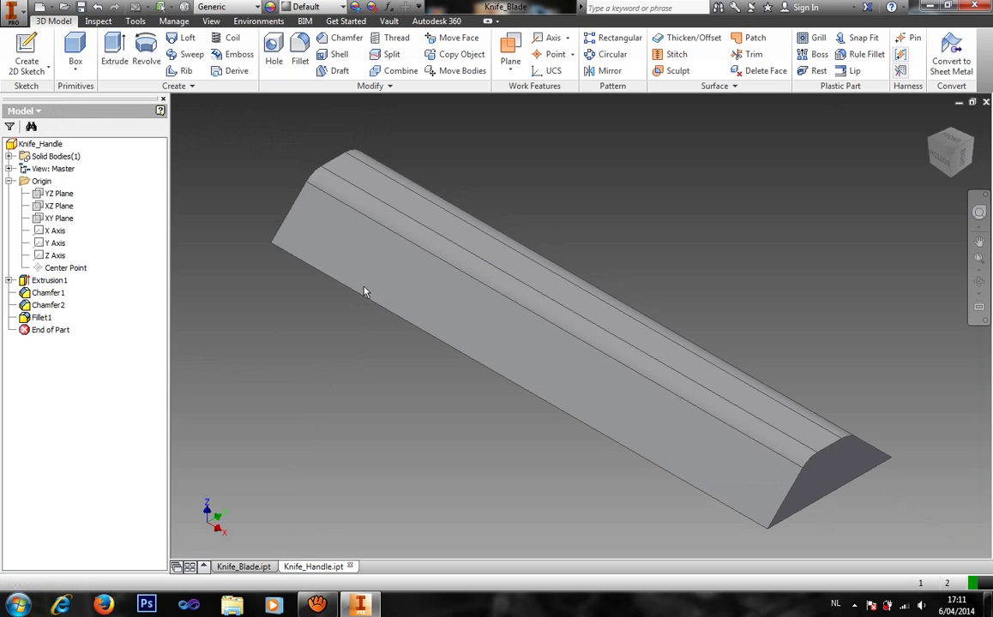
left_click(379, 196)
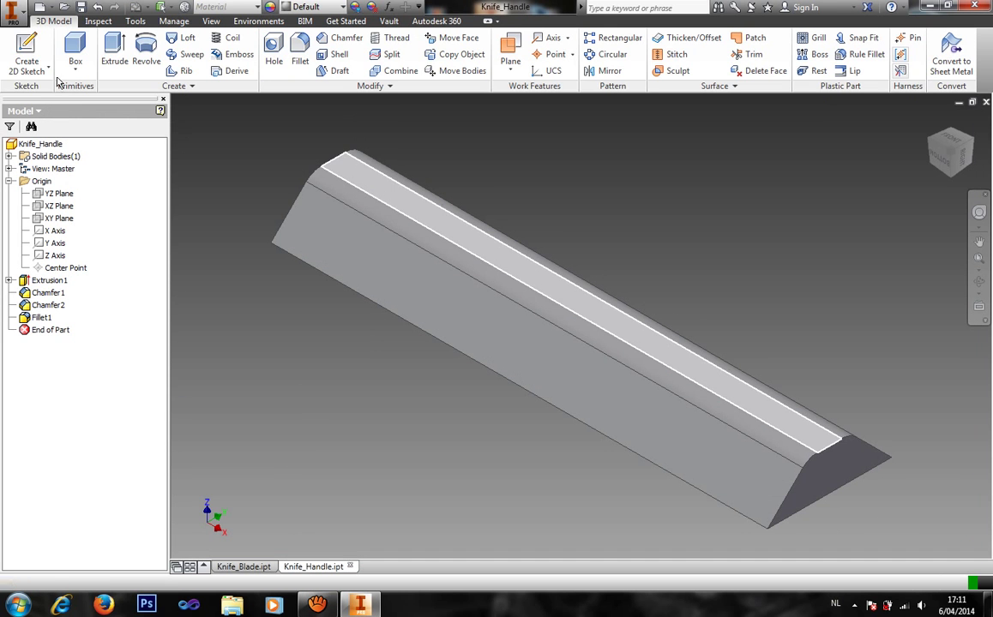
left_click(26, 49)
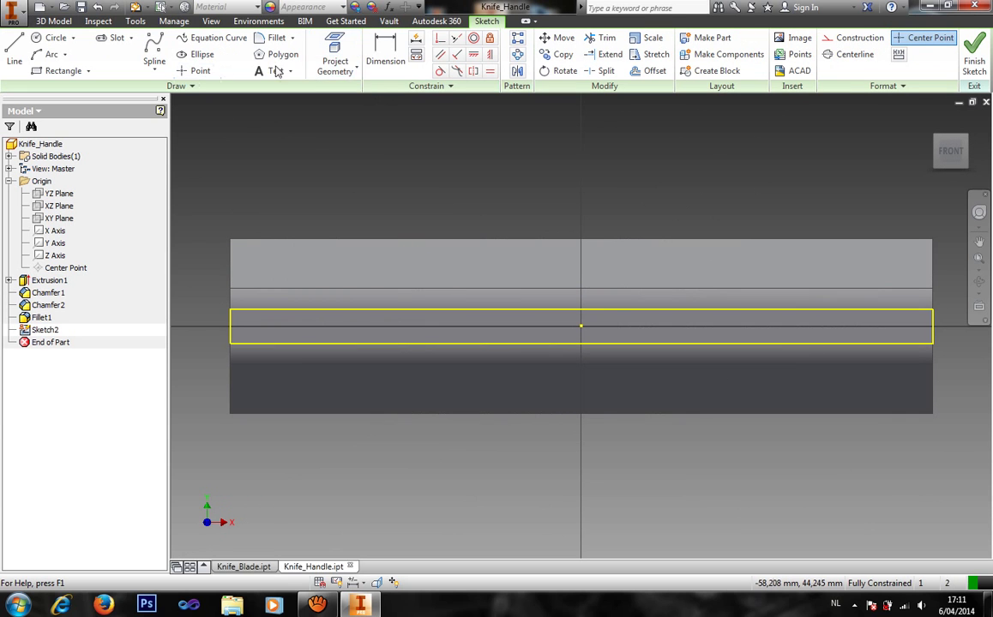
Project the X axis into the handle sketch and place two points about 85 mm apart on it.
left_click(344, 74)
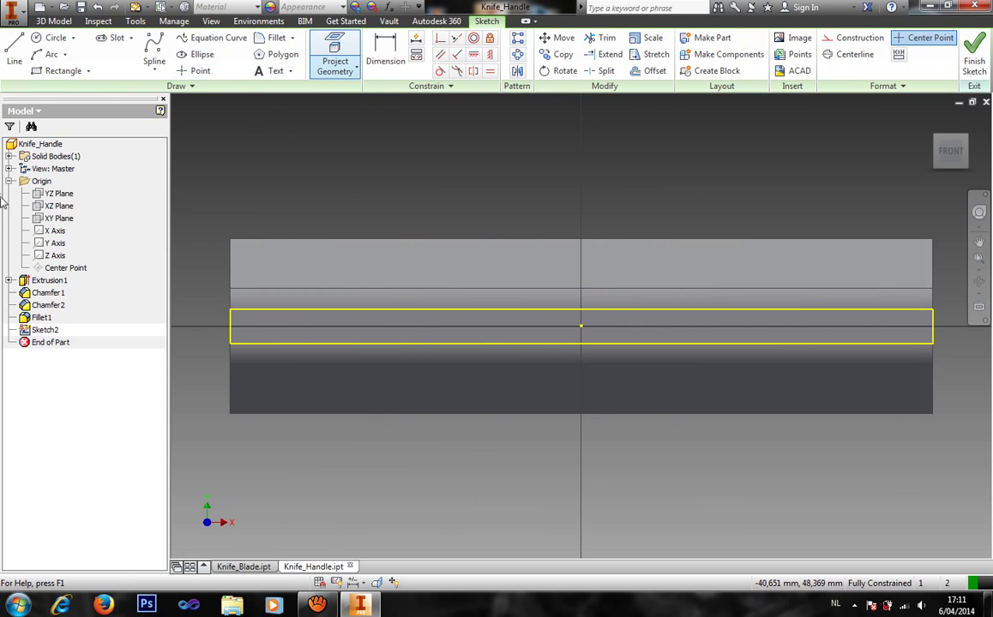
left_click(56, 231)
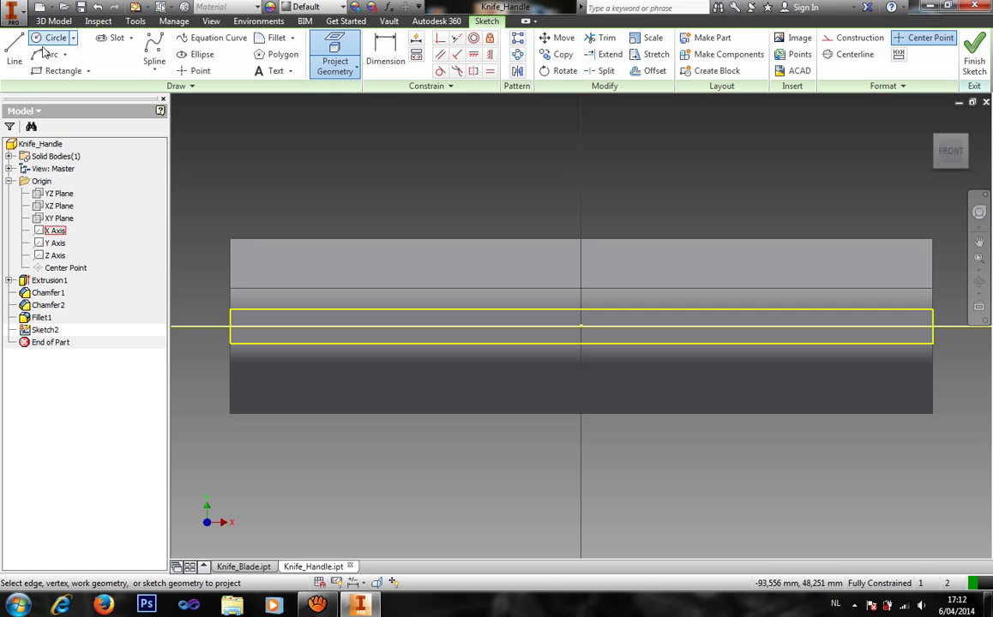
left_click(193, 71)
left_click(317, 325)
left_click(816, 330)
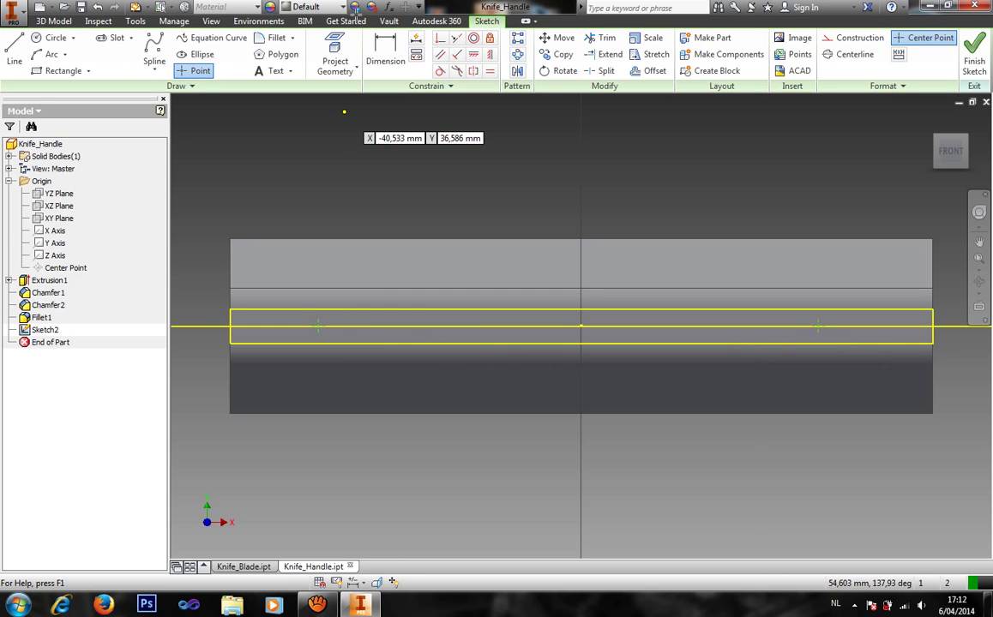
Dimension the handle points 80 mm apart and the point nearest the +X end 20 mm from that end edge.
left_click(386, 62)
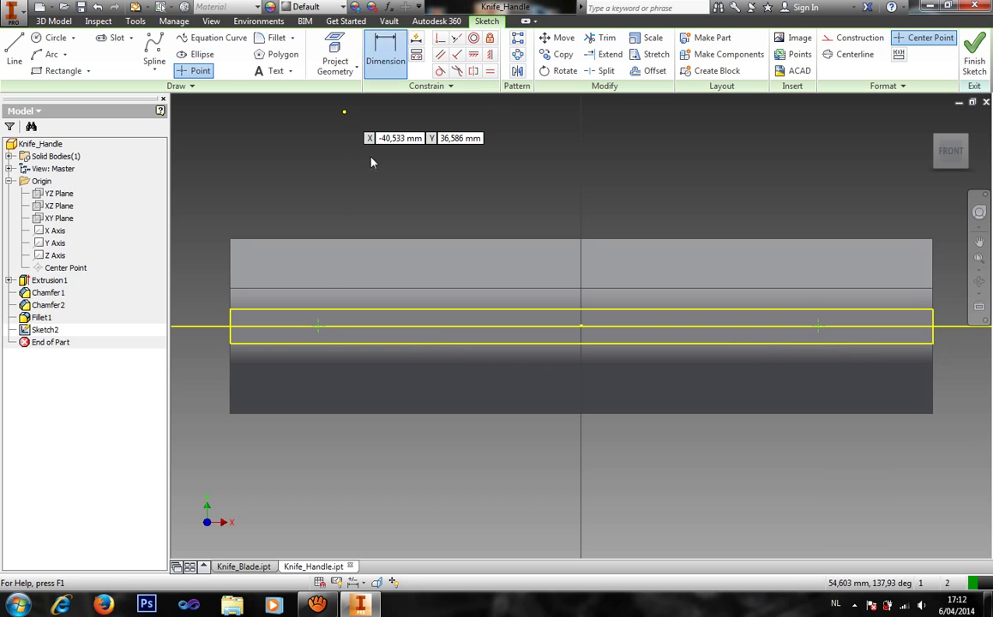
left_click(317, 326)
left_click(817, 327)
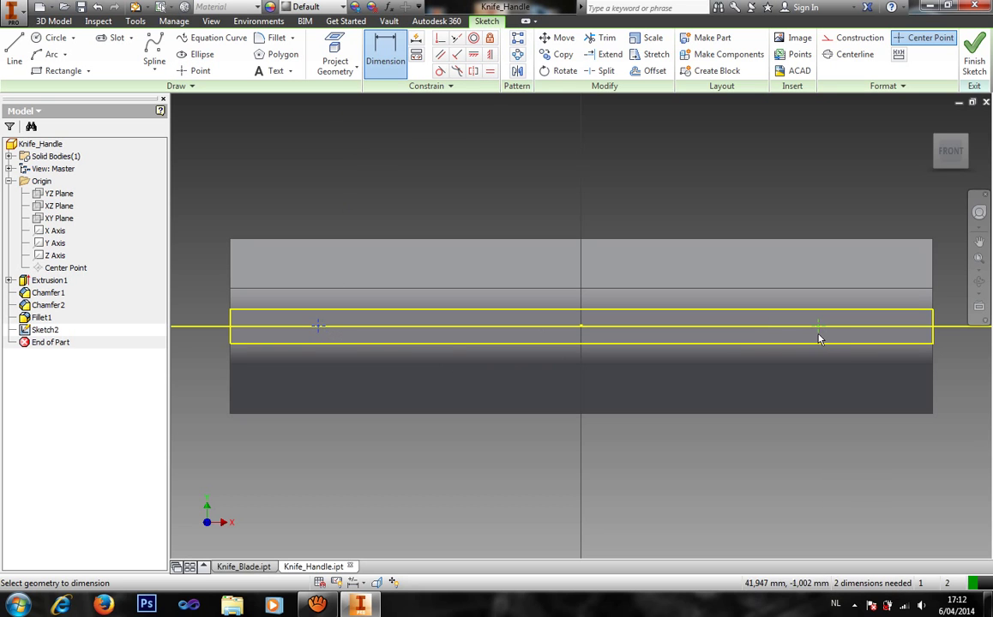
left_click(698, 480)
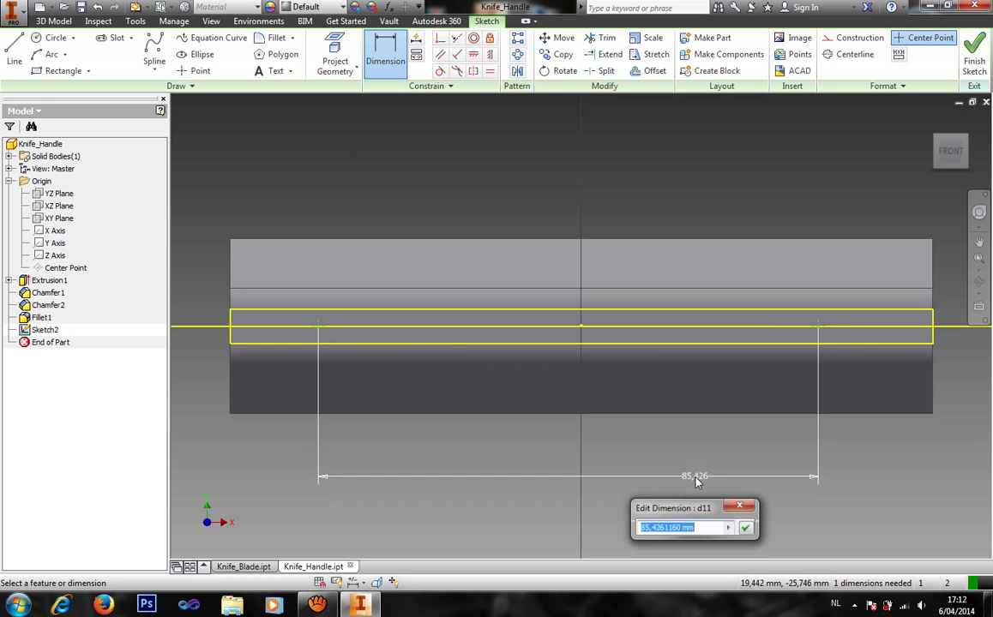
type("80")
key("Return")
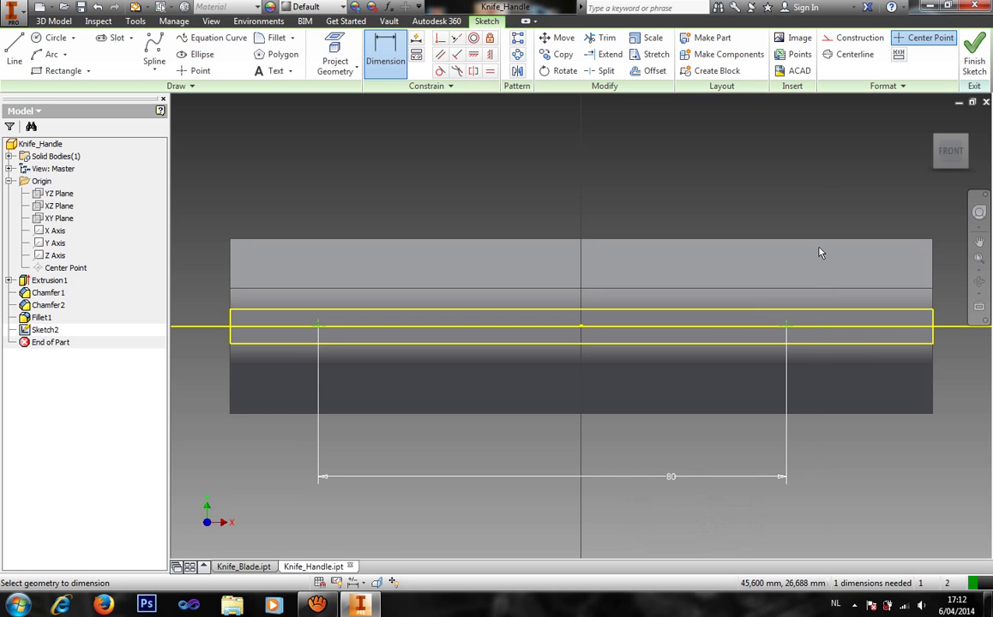
left_click(786, 325)
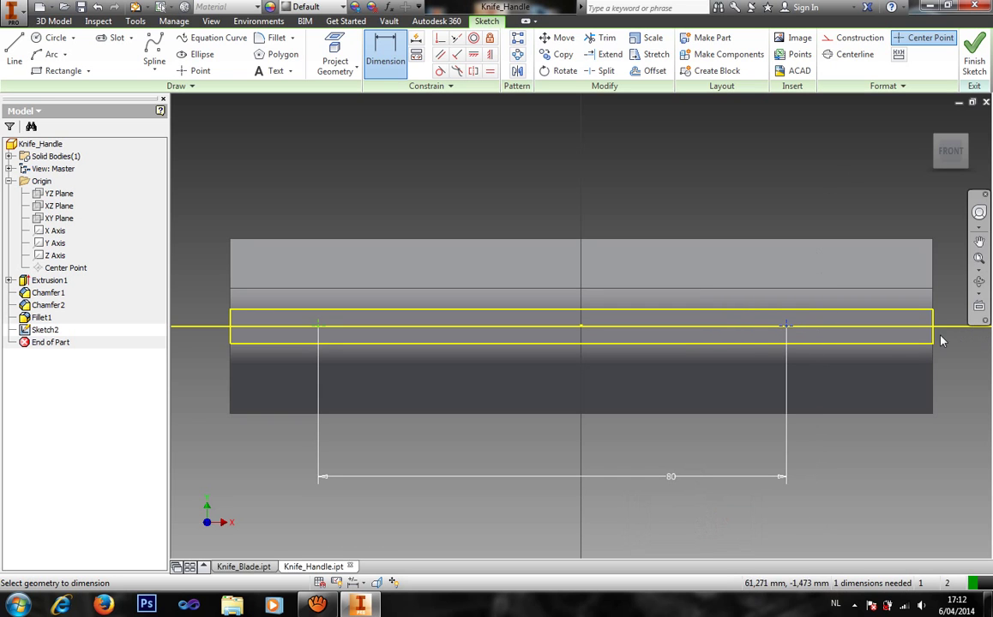
left_click(936, 341)
left_click(891, 476)
type("20")
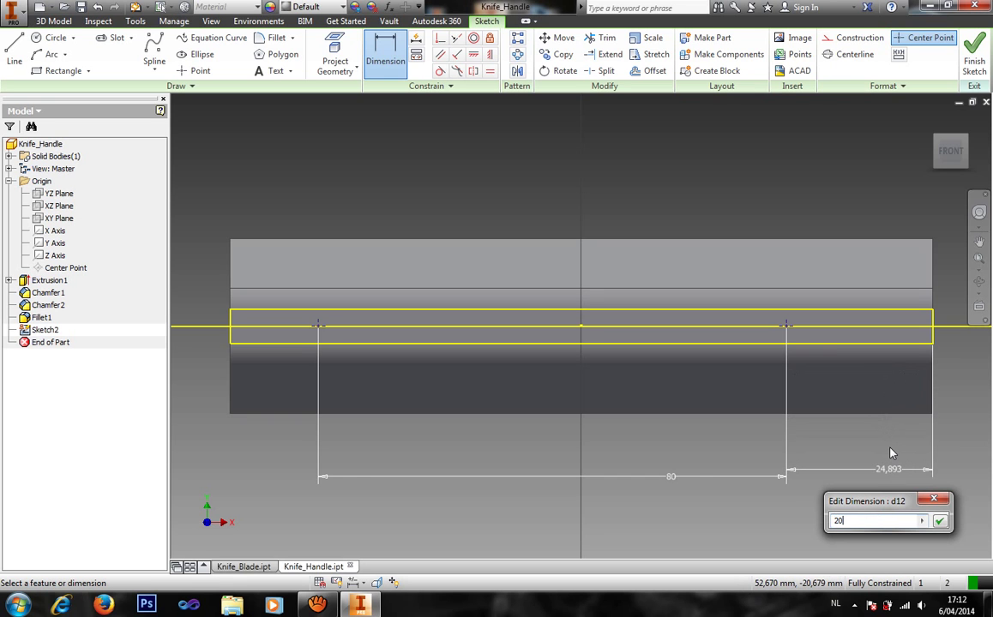
key("Return")
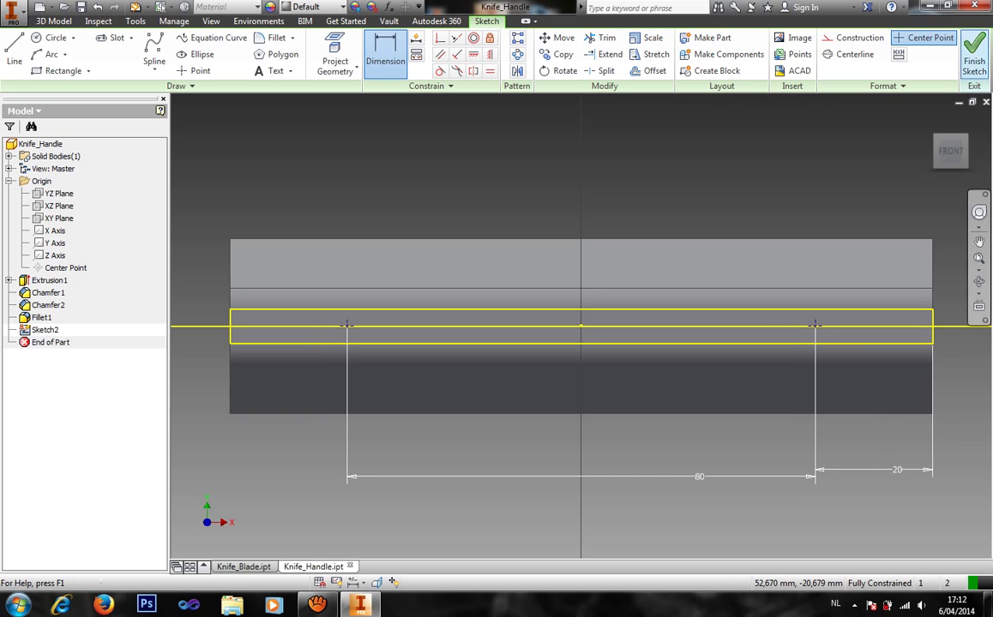
Finish the sketch, cut 7 mm diameter Through All holes at both handle points and restore the home view.
left_click(974, 55)
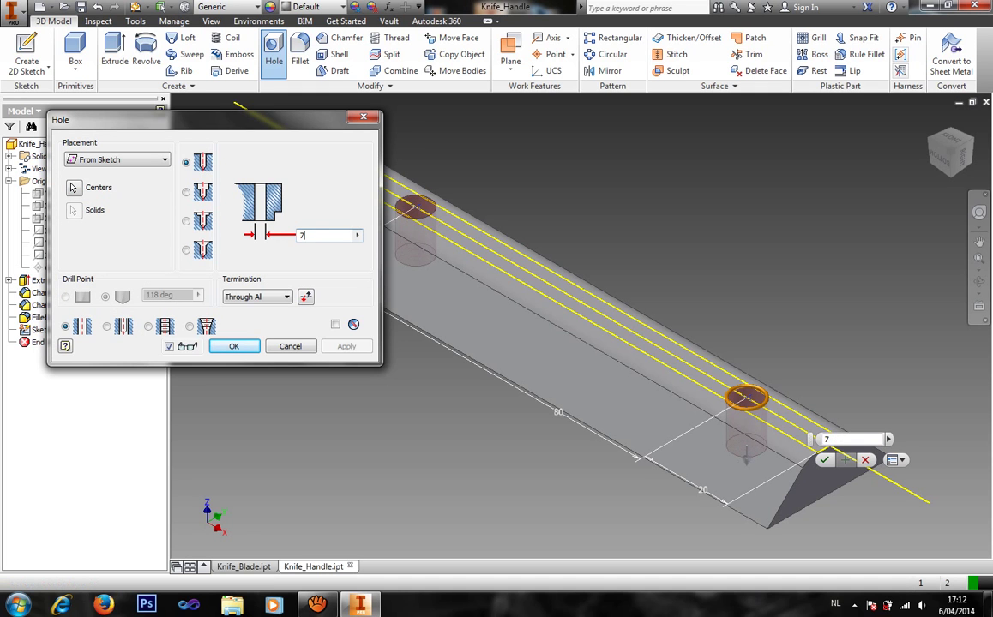
key("Return")
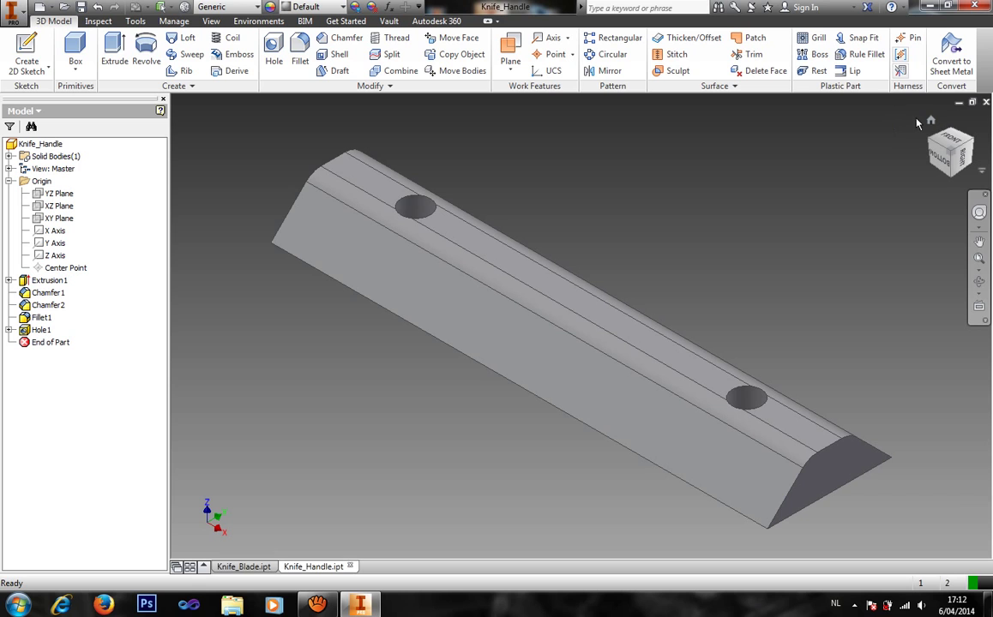
left_click(928, 121)
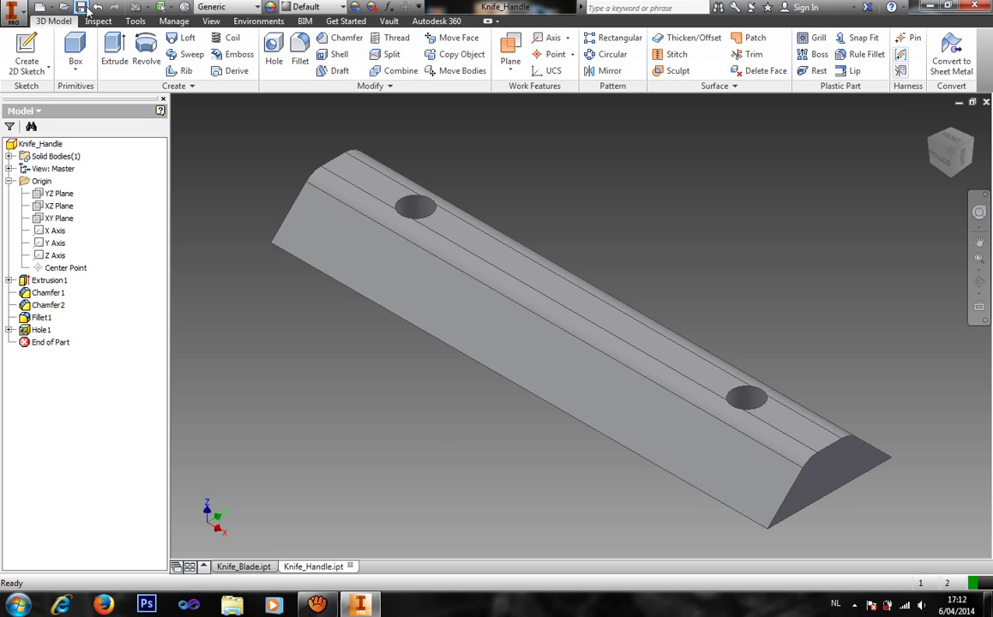
Save the drilled Knife_Handle and Knife_Blade parts, switching between the two documents.
left_click(243, 566)
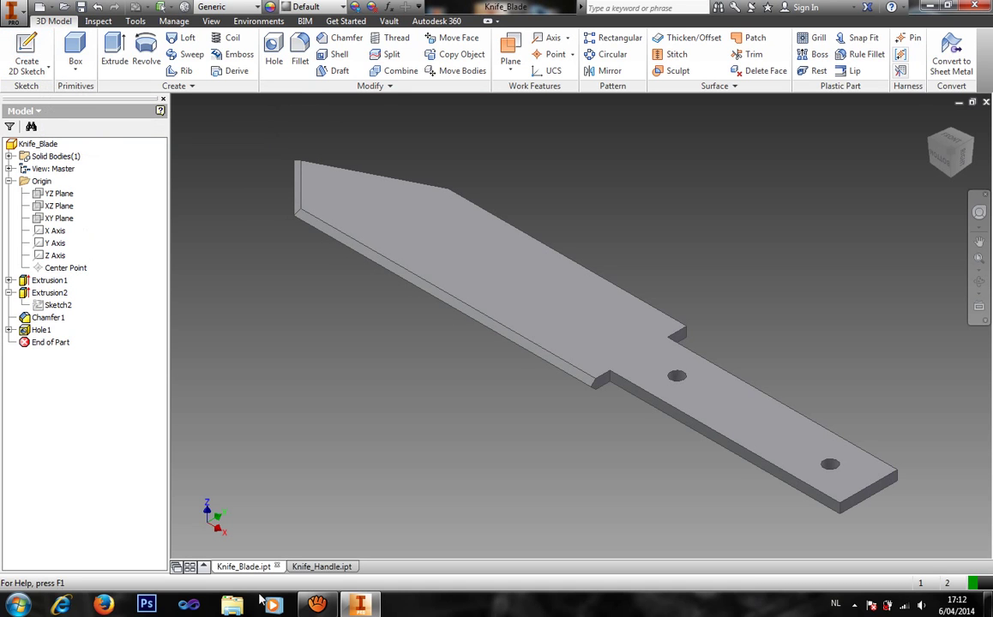
left_click(309, 567)
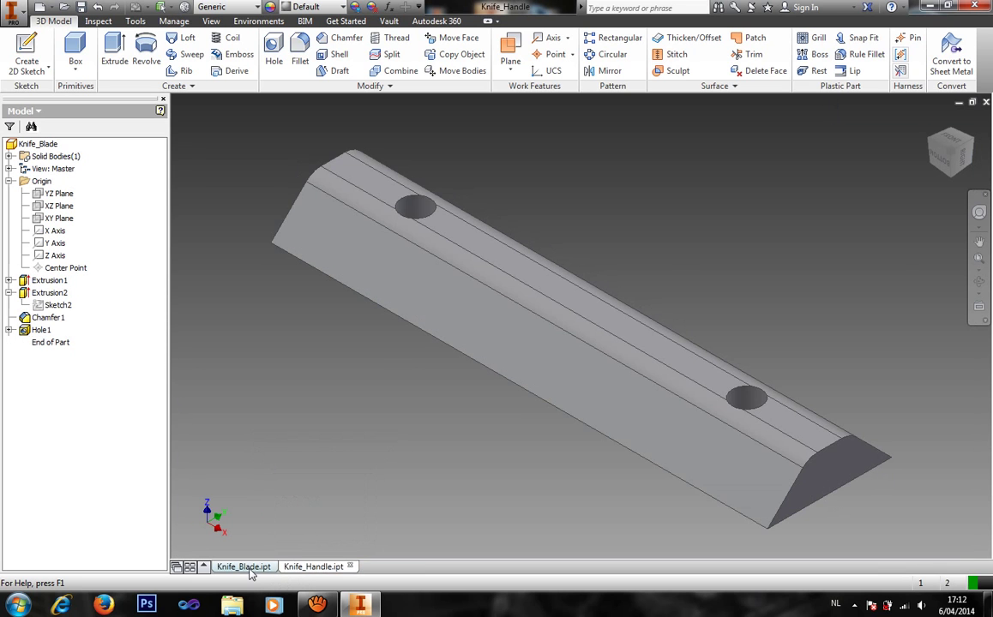
left_click(249, 568)
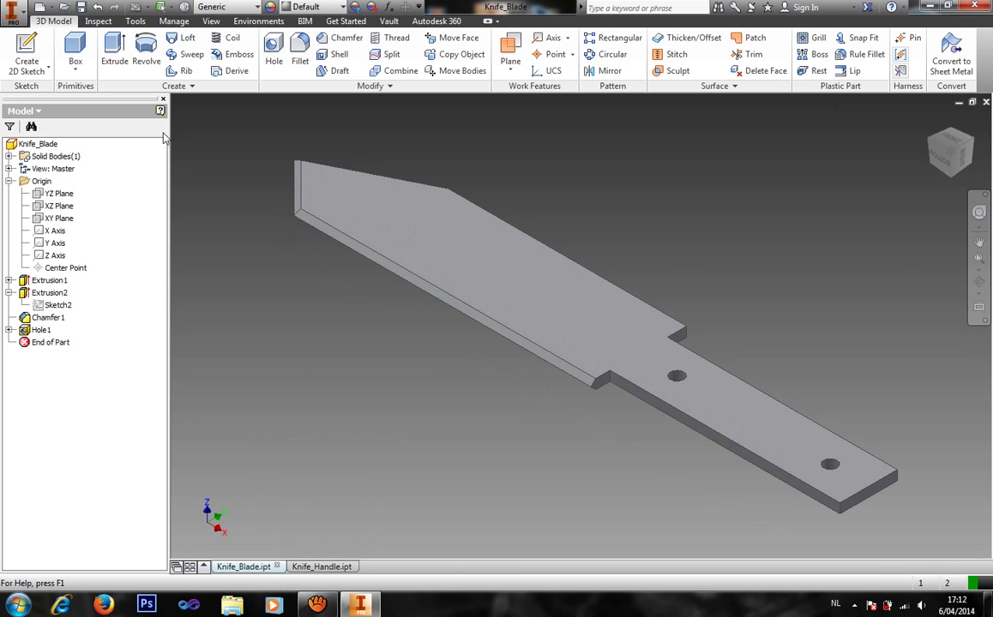
Create a new assembly from the metric Standard (mm).iam template.
left_click(13, 14)
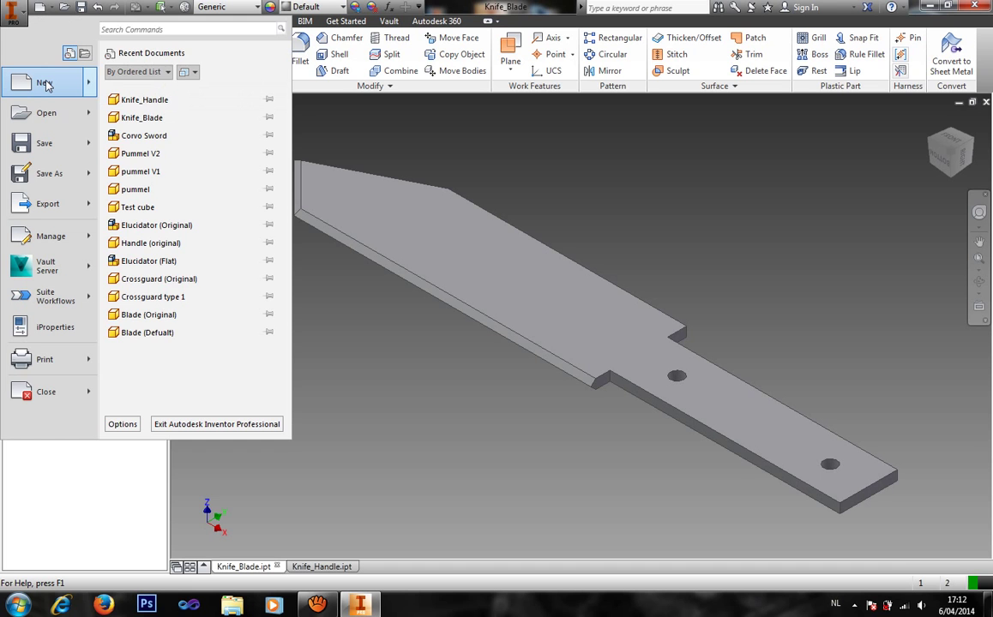
left_click(45, 82)
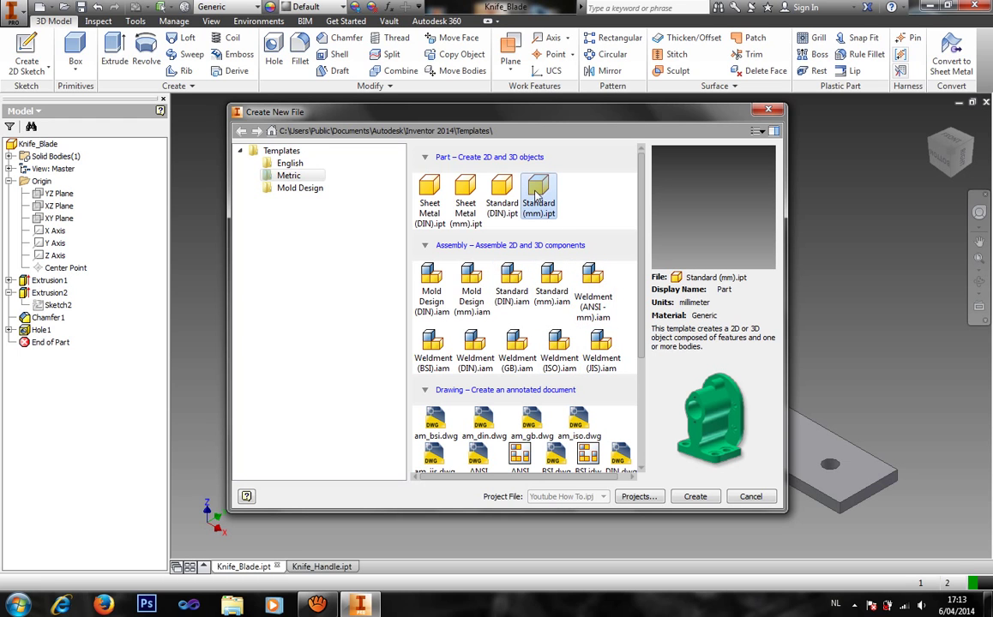
left_click(552, 287)
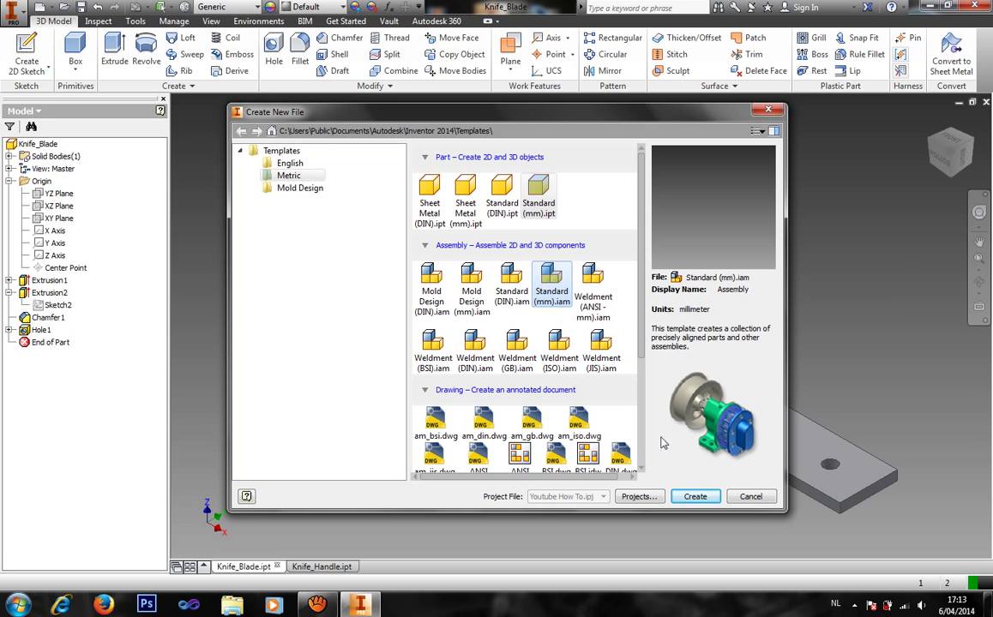
left_click(696, 497)
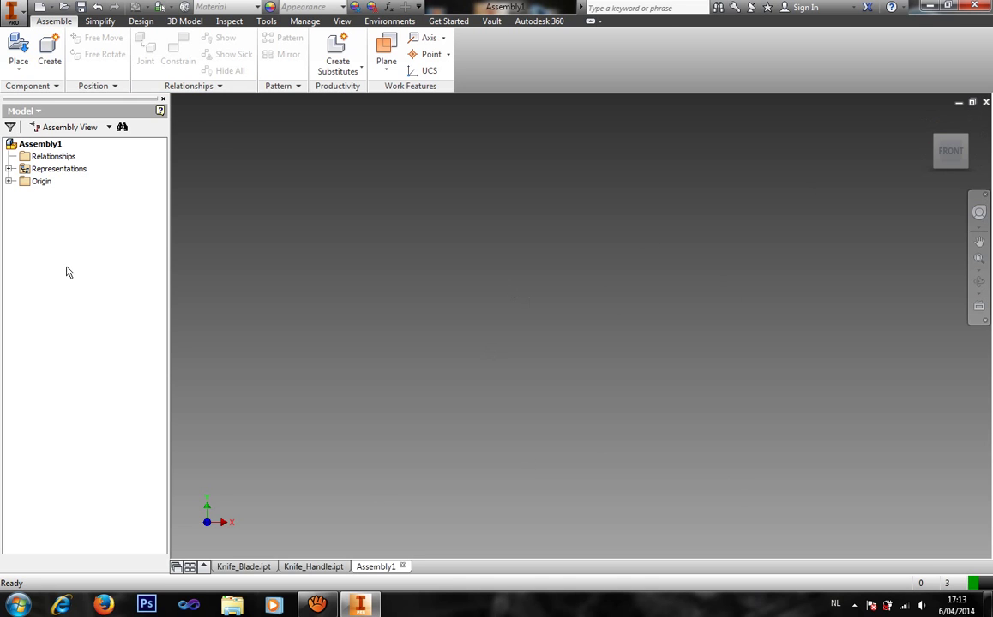
Place one Knife_Blade component in the assembly.
left_click(27, 48)
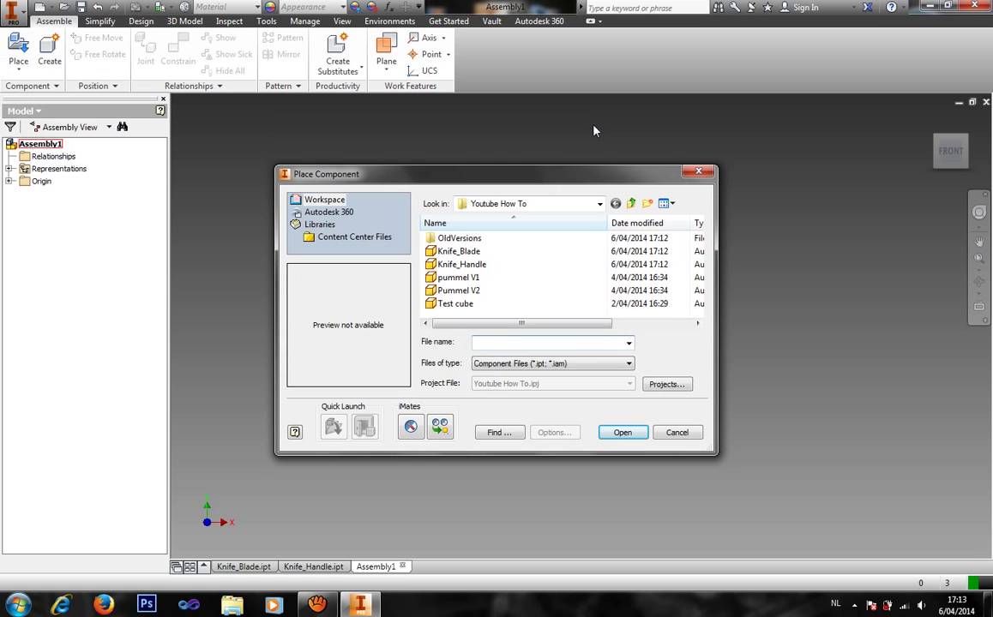
left_click(485, 252)
left_click(622, 433)
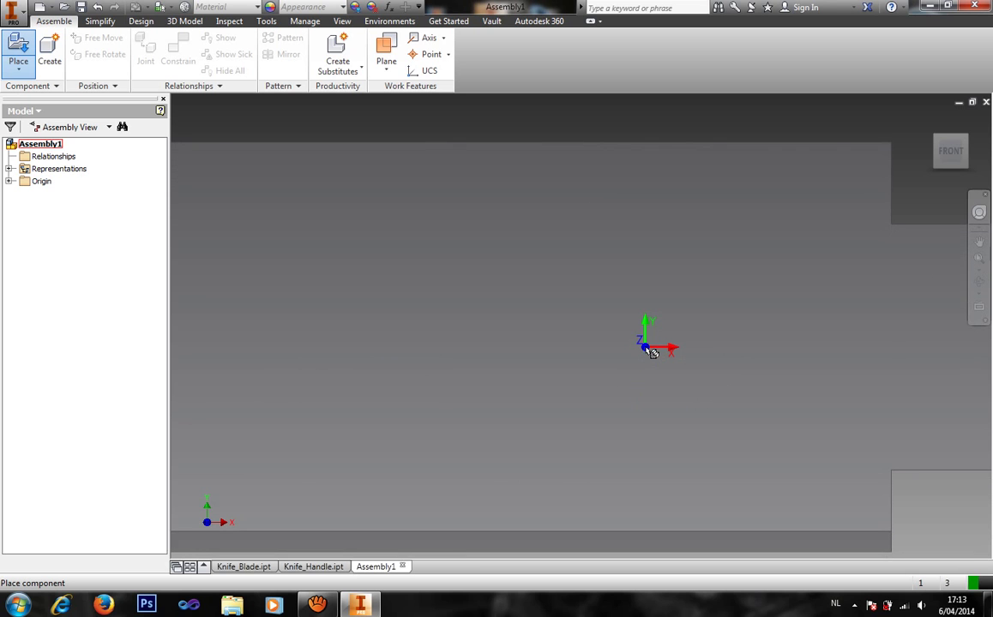
left_click(651, 353)
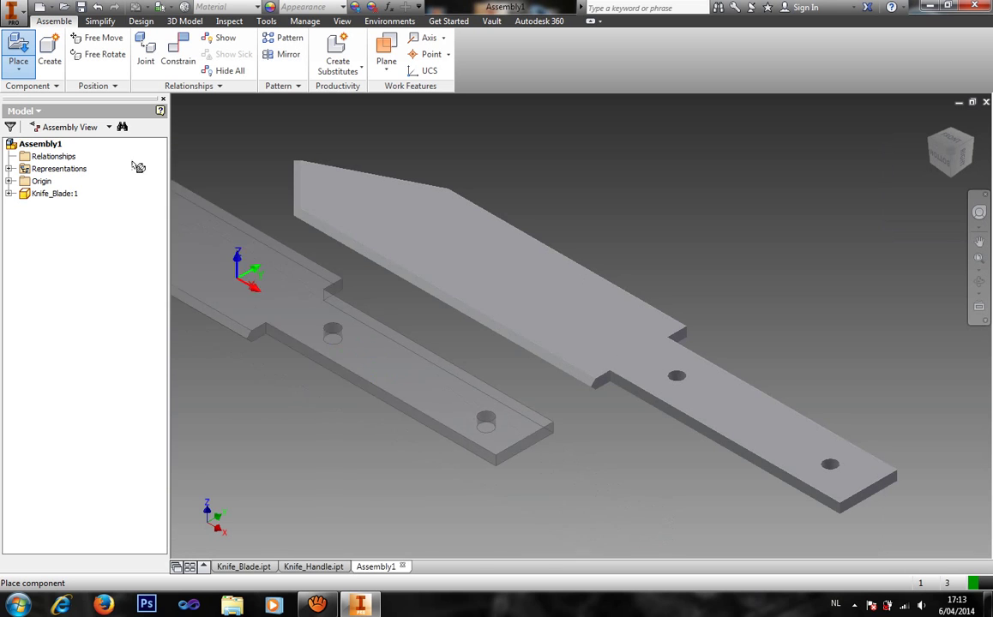
Place two Knife_Handle components side by side next to the blade and finish placing.
left_click(18, 49)
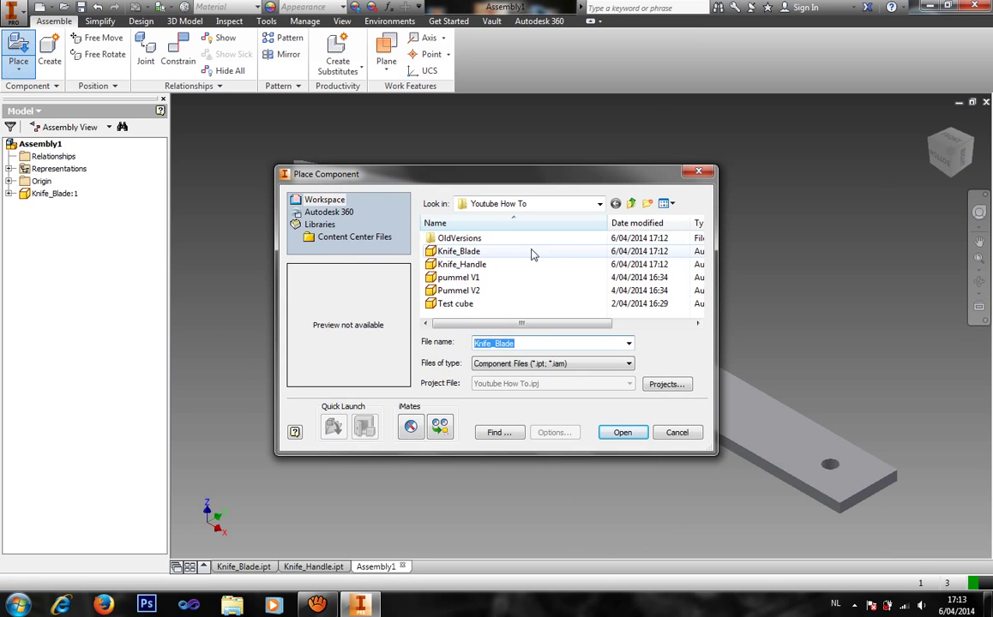
left_click(509, 265)
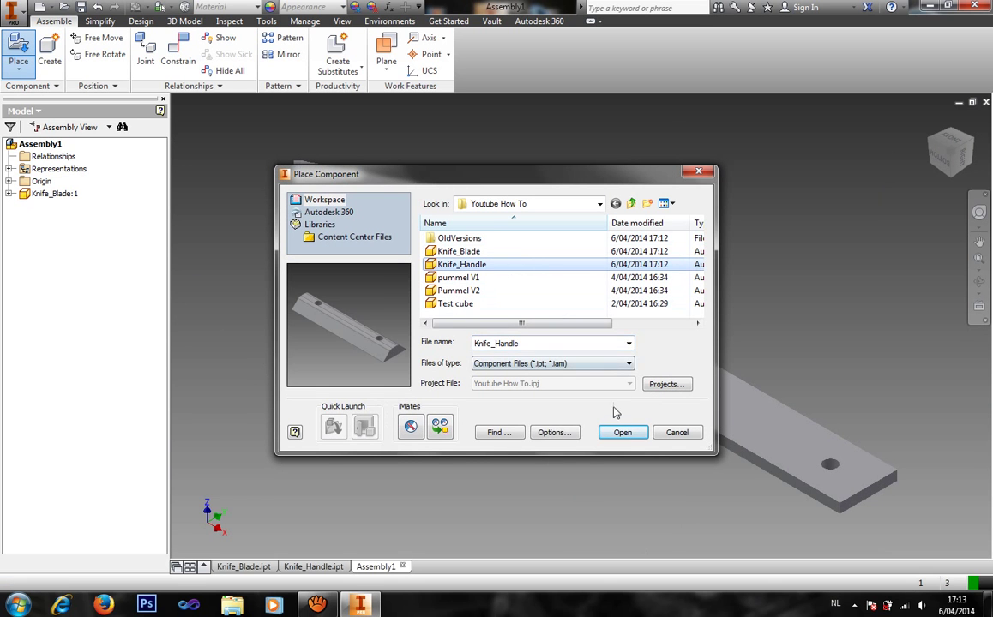
left_click(621, 433)
left_click(327, 374)
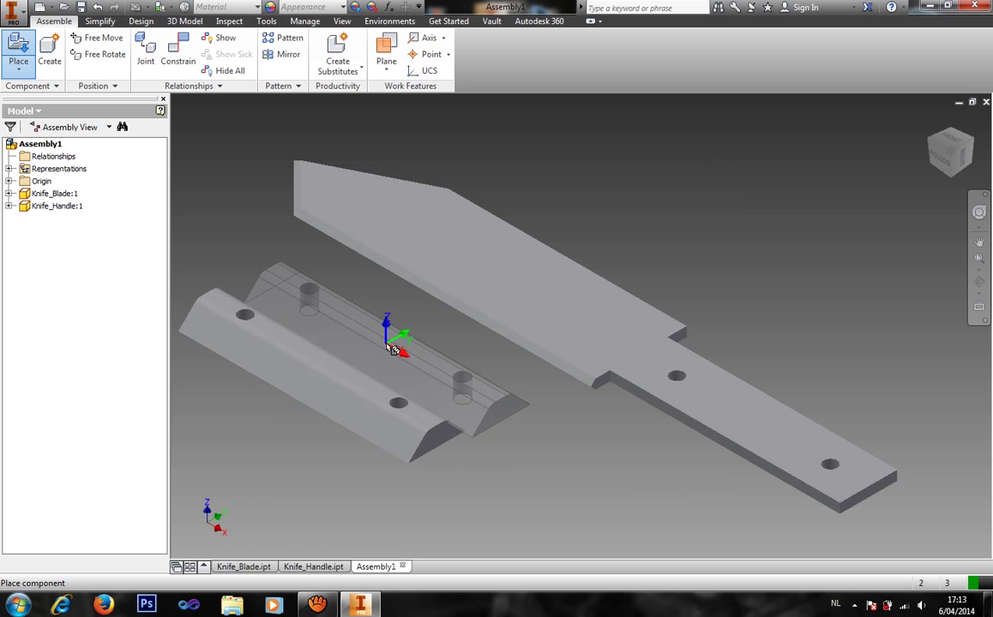
left_click(410, 332)
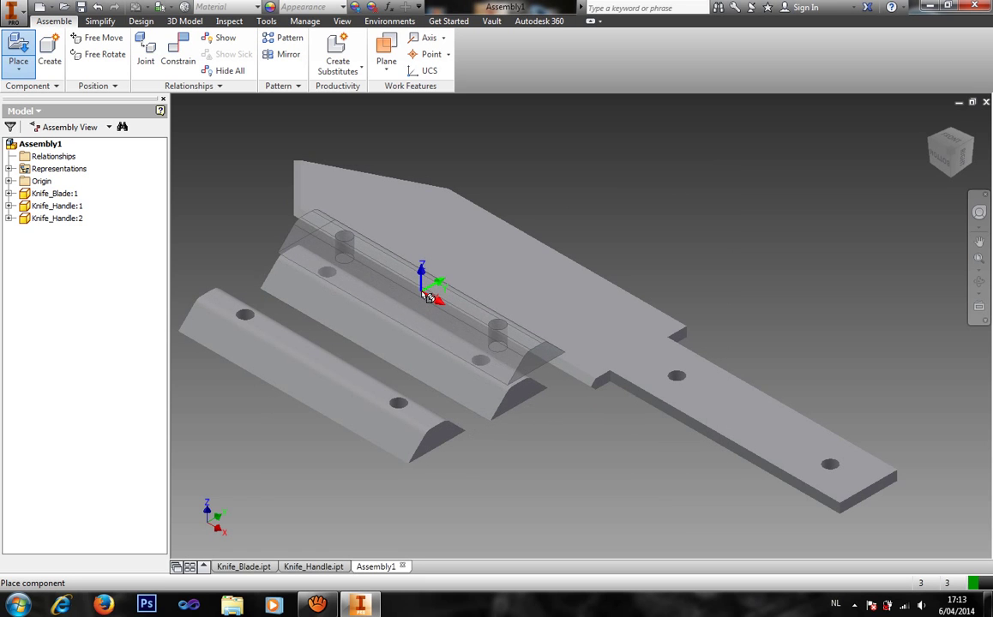
key("Escape")
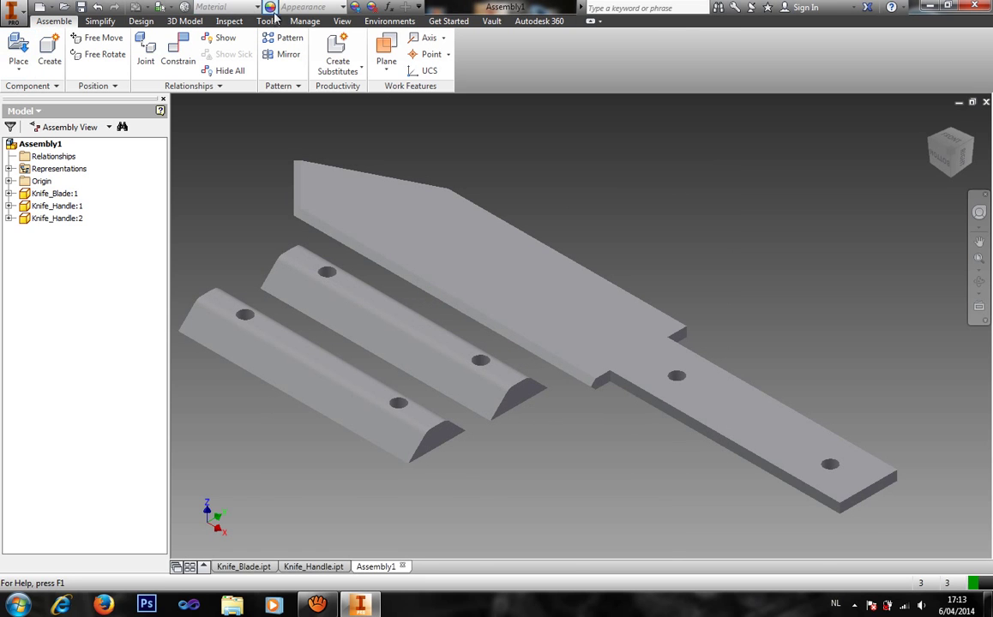
Set the assembly's visual style to Shaded with Edges.
left_click(342, 20)
left_click(168, 59)
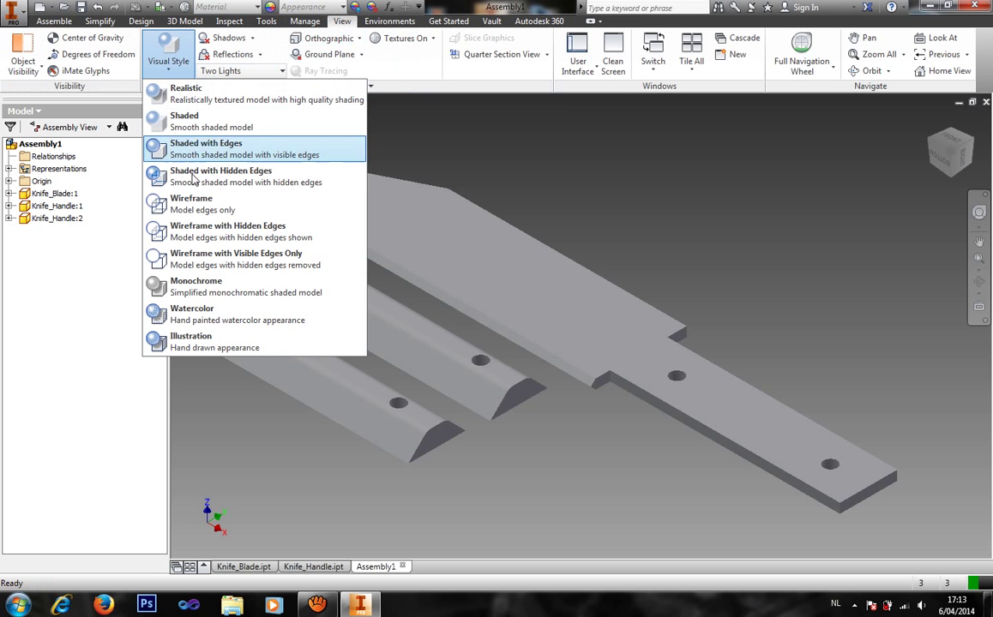
left_click(292, 153)
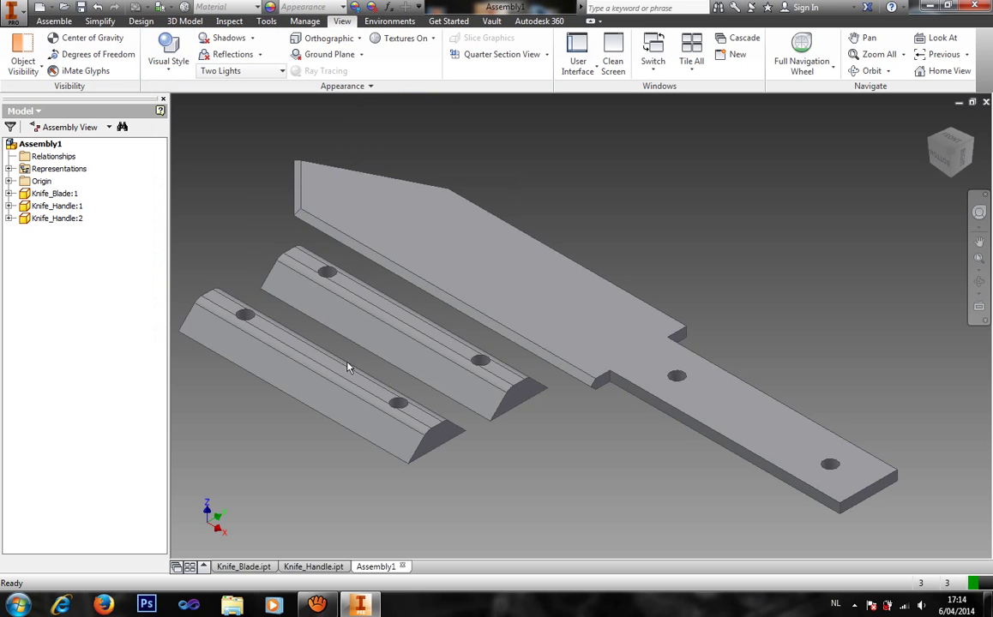
Move the handle nearer the blade around freely and bring it back beside the blade.
left_click(68, 22)
left_click_drag(385, 347, 684, 427)
left_click_drag(588, 307, 412, 348)
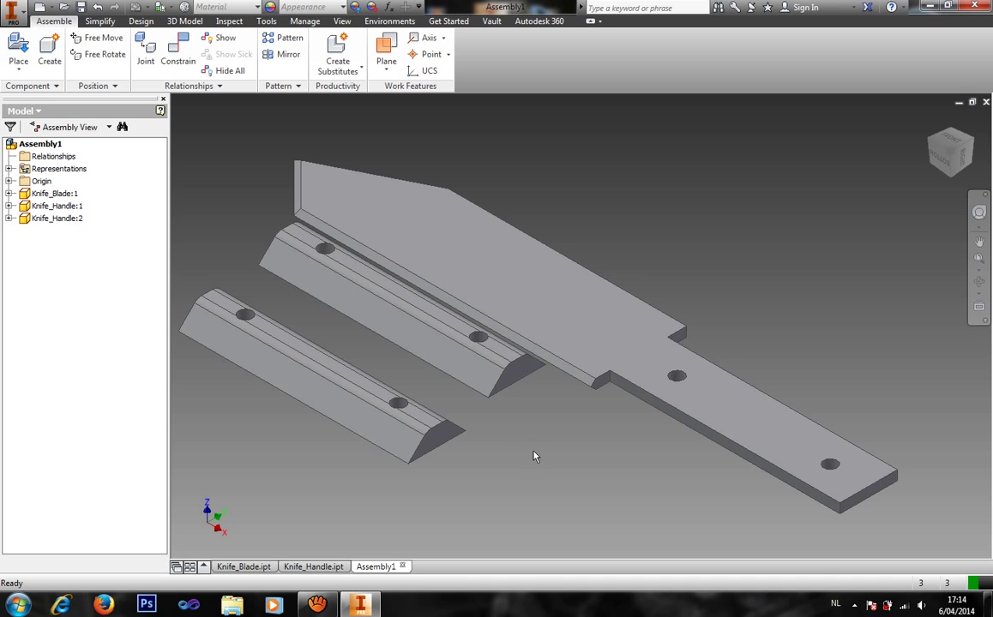
Ground the Knife_Blade component and try to move it to test that it is fixed.
left_click(49, 196)
right_click(49, 195)
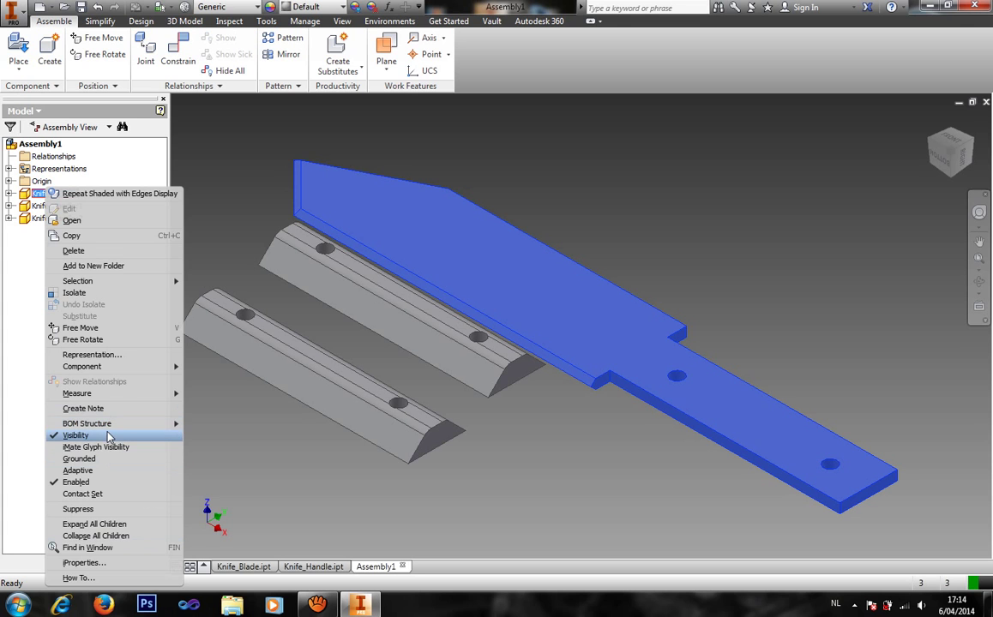
left_click(115, 459)
left_click(243, 429)
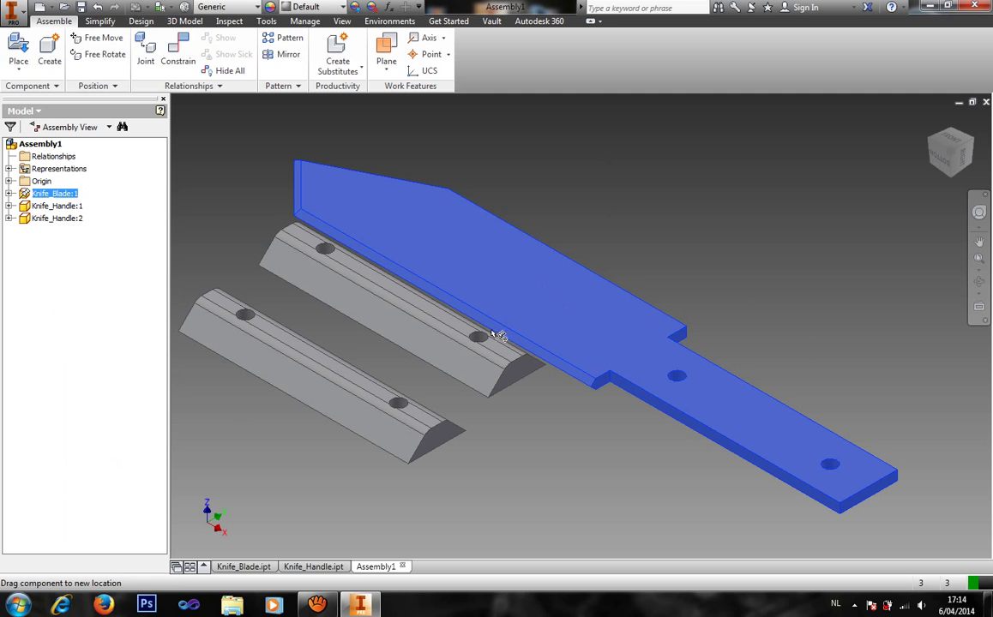
key("Escape")
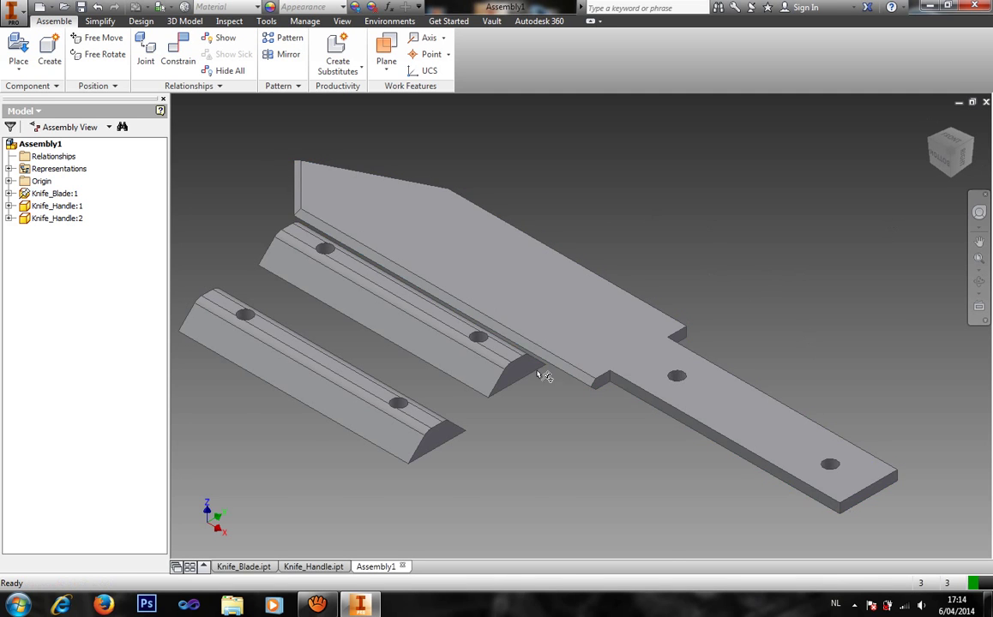
left_click(547, 289)
left_click(208, 142)
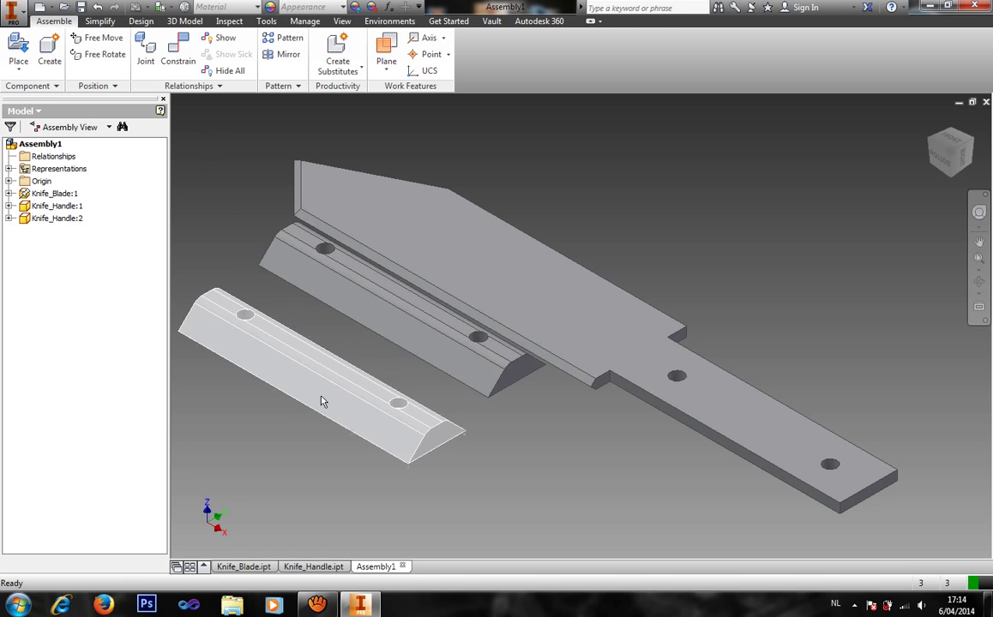
Move the handle nearer the blade to the area beside the blade tip and deselect it.
left_click_drag(383, 326, 323, 280)
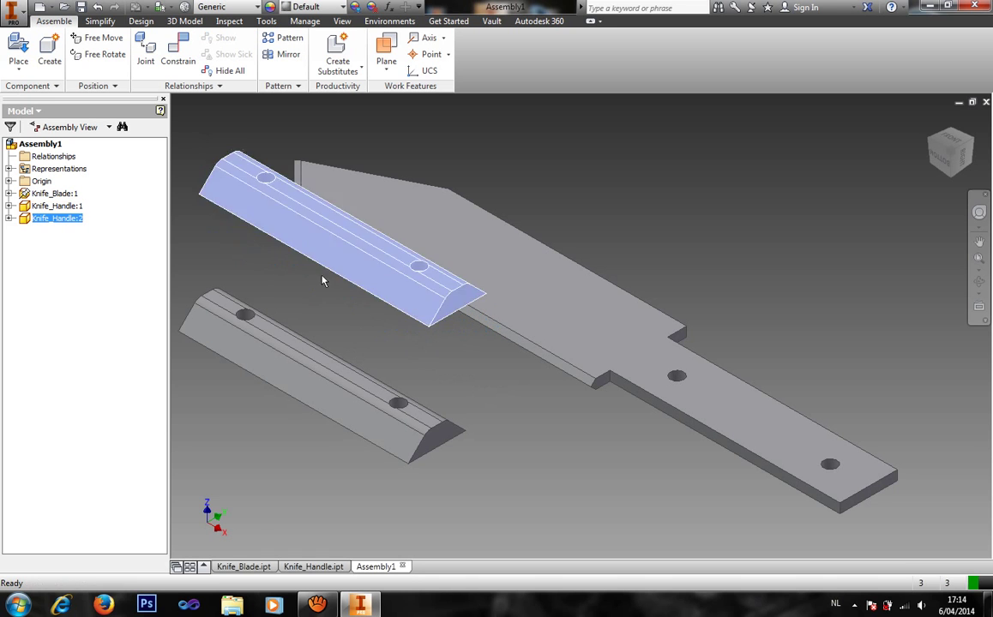
left_click(386, 393)
left_click(406, 364)
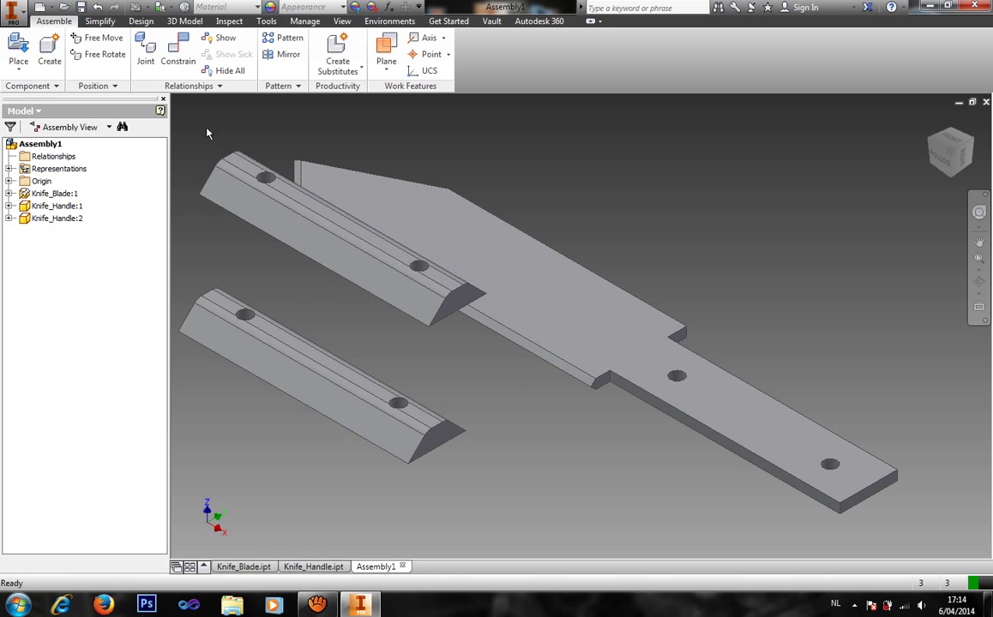
Mate the flat underside of the second handle to the blade's upper face with a 0 mm offset.
left_click(190, 50)
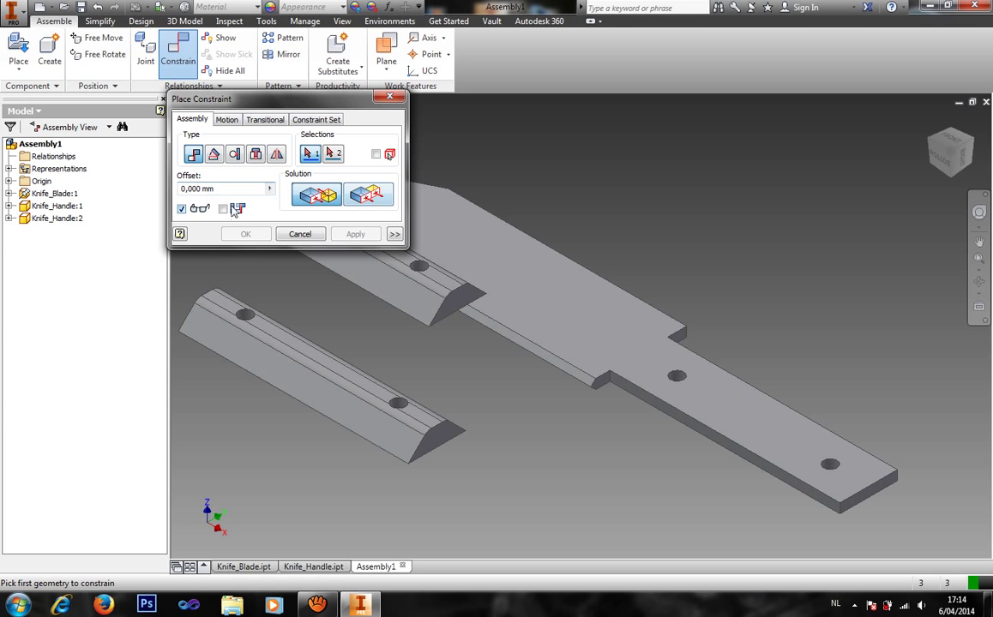
left_click(746, 419)
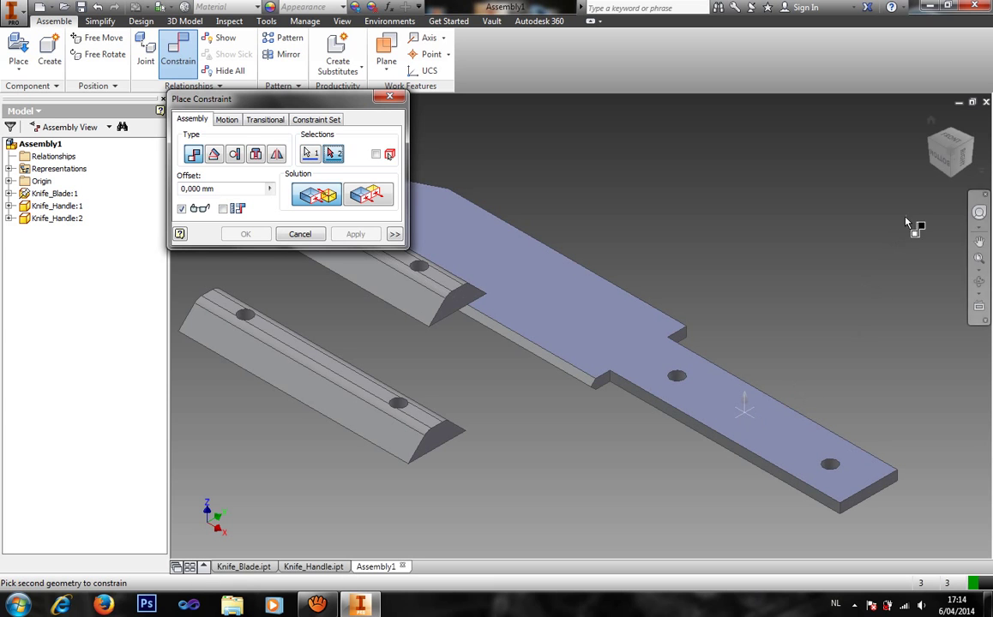
left_click(956, 182)
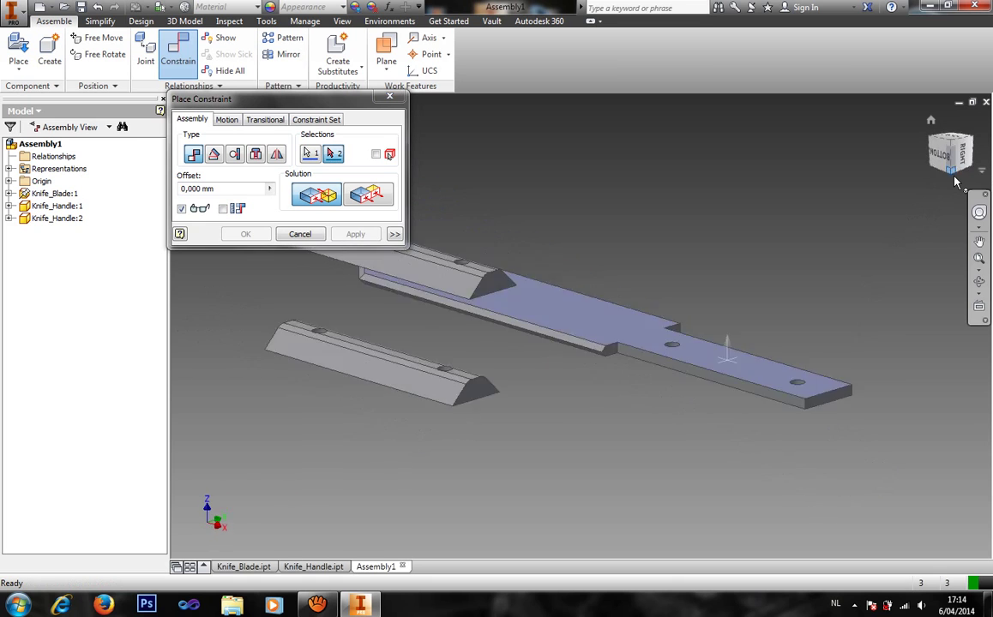
scroll(525, 305, "up", 5)
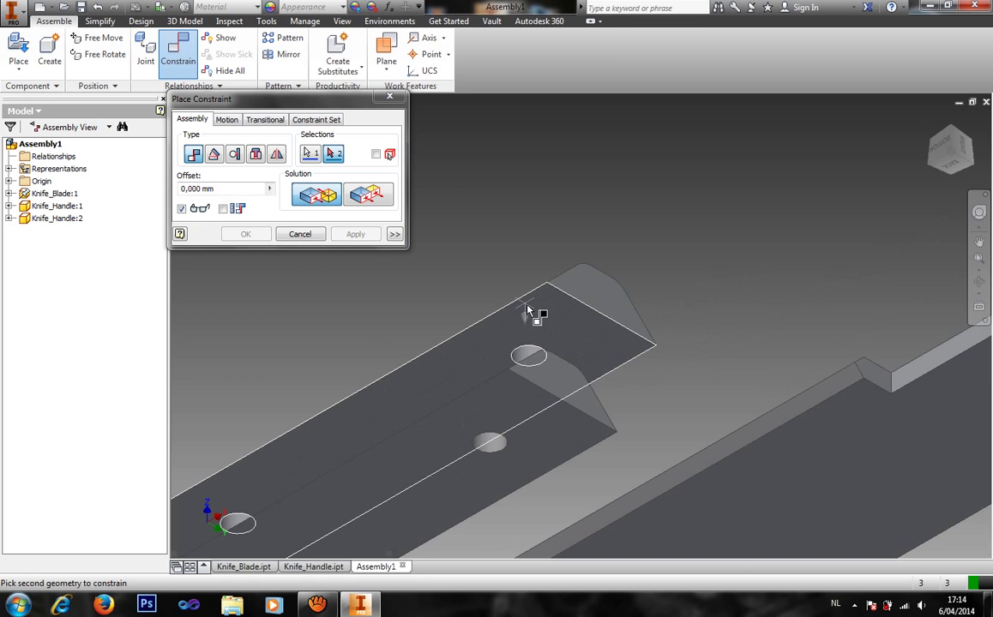
left_click(567, 326)
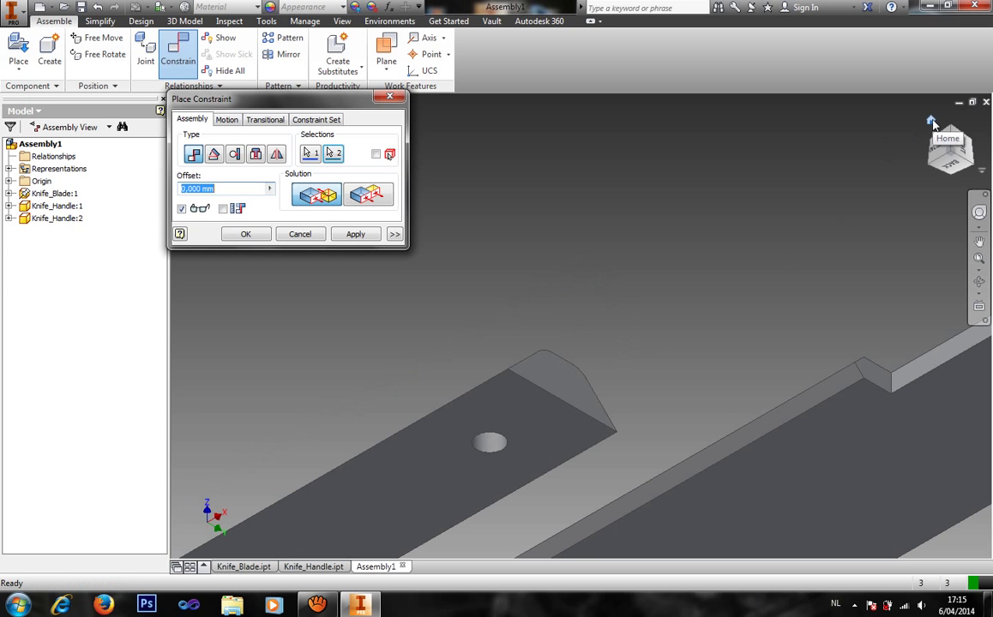
left_click(932, 122)
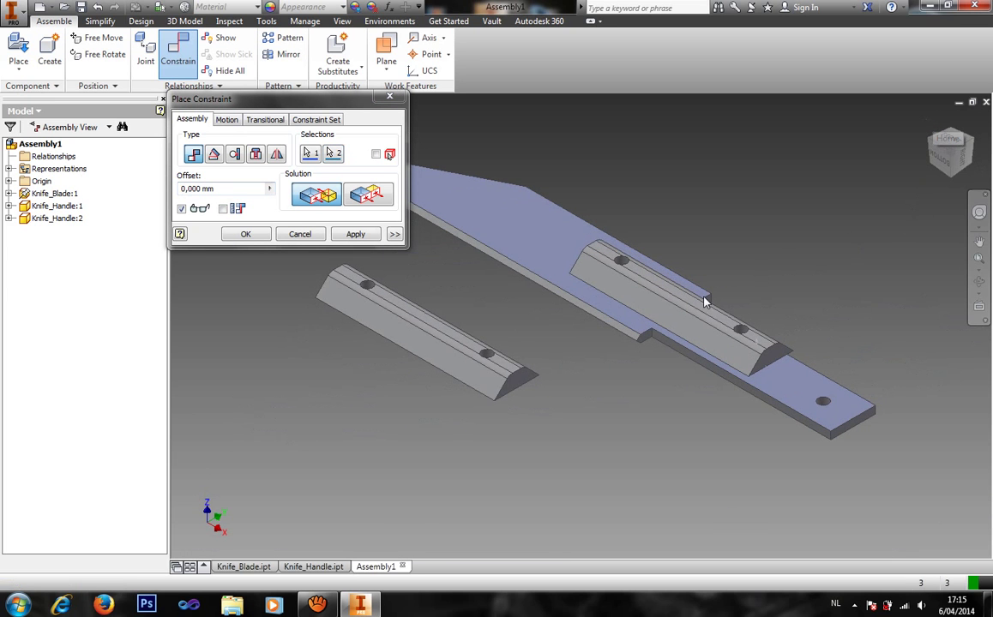
left_click(249, 235)
Slide the mated handle across the blade's plane, checking its movement from the right side and home views.
left_click_drag(647, 307, 620, 356)
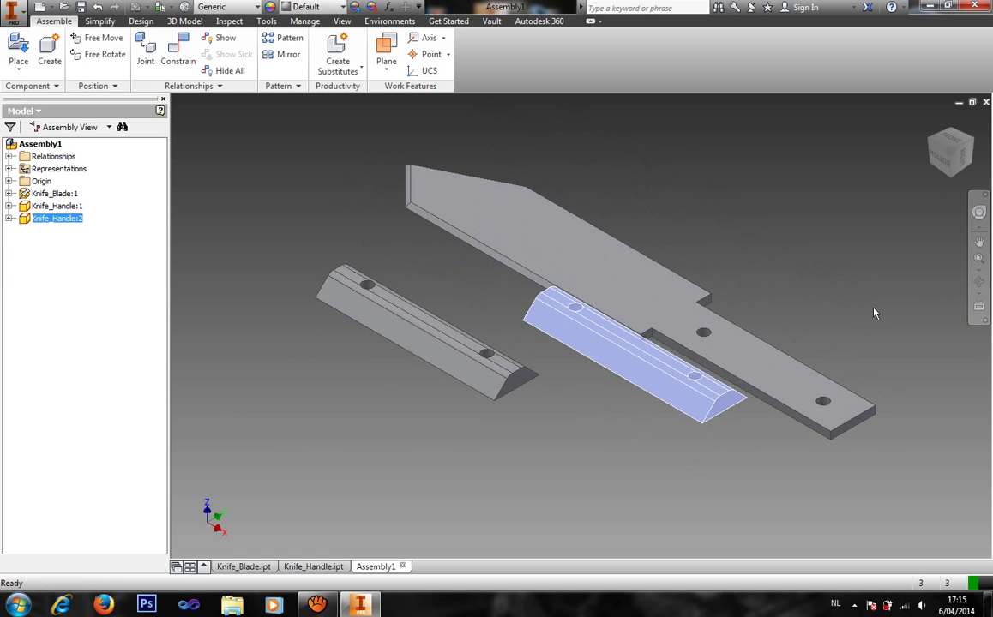
left_click(966, 180)
left_click_drag(667, 377, 722, 319)
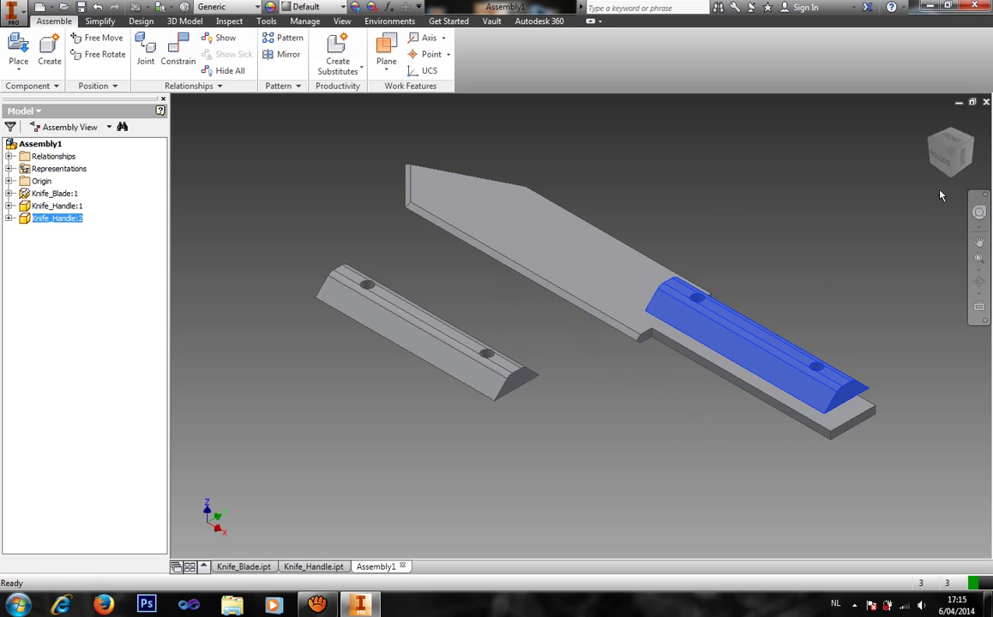
key("Escape")
left_click(964, 162)
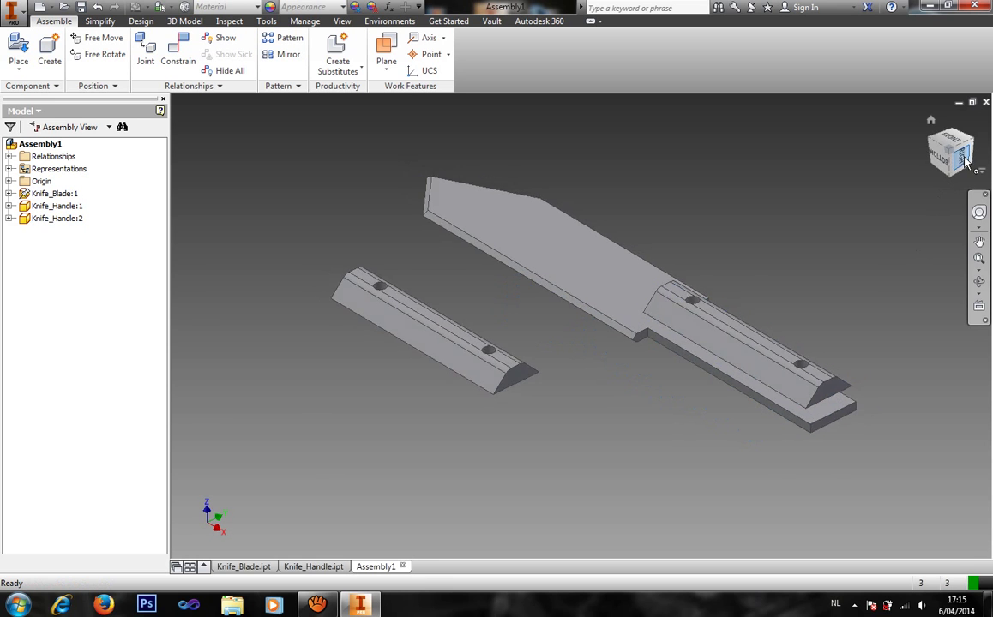
left_click_drag(530, 363, 748, 457)
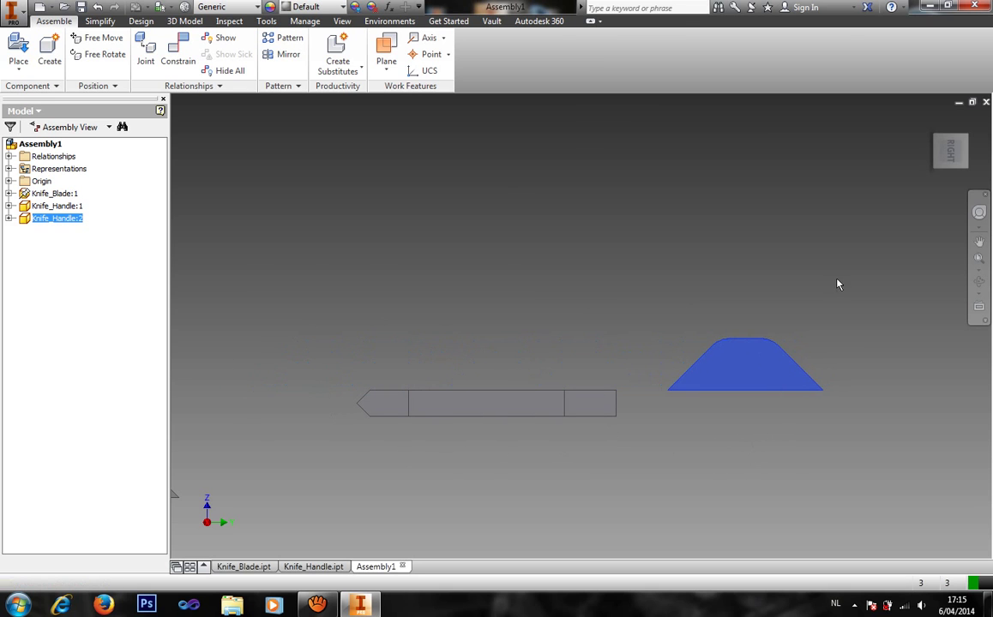
left_click(893, 140)
left_click(933, 123)
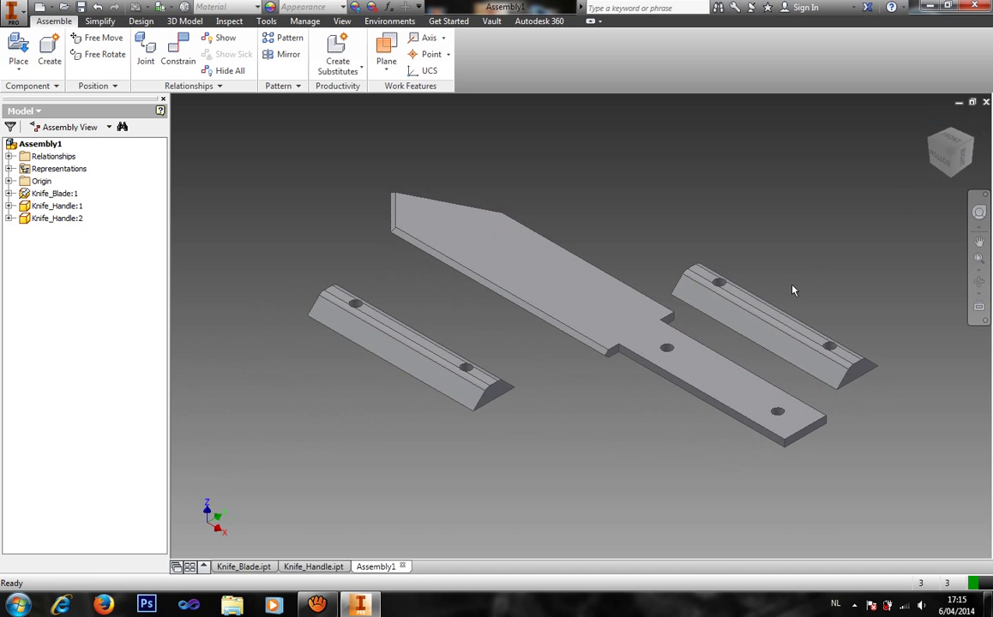
left_click_drag(768, 320, 667, 225)
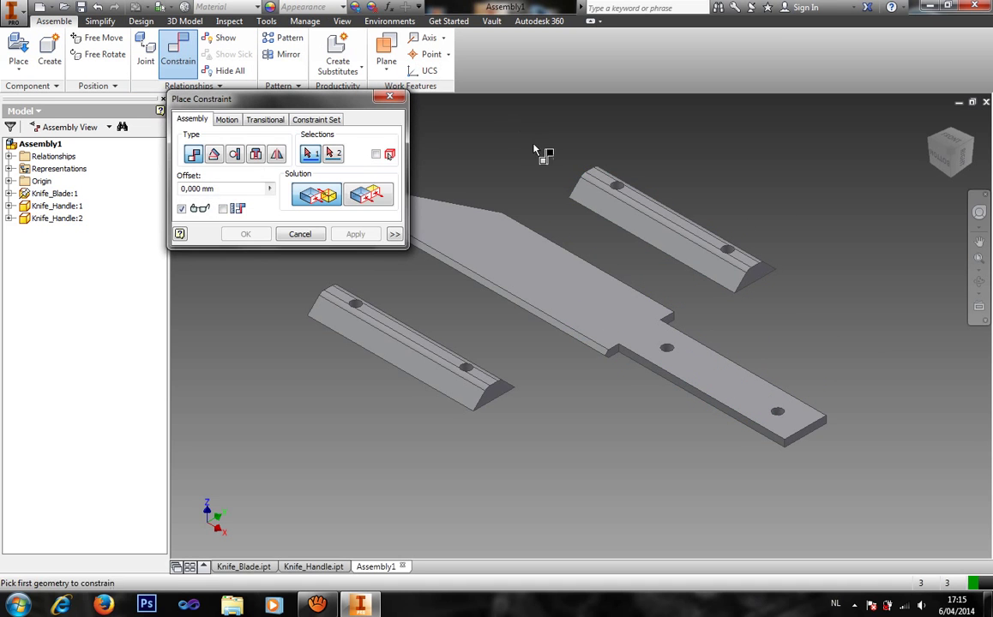
Mate the handle's front hole axis to the tang hole nearest the blade with 0 mm offset, and swing the handle around that hole.
scroll(624, 188, "down", 4)
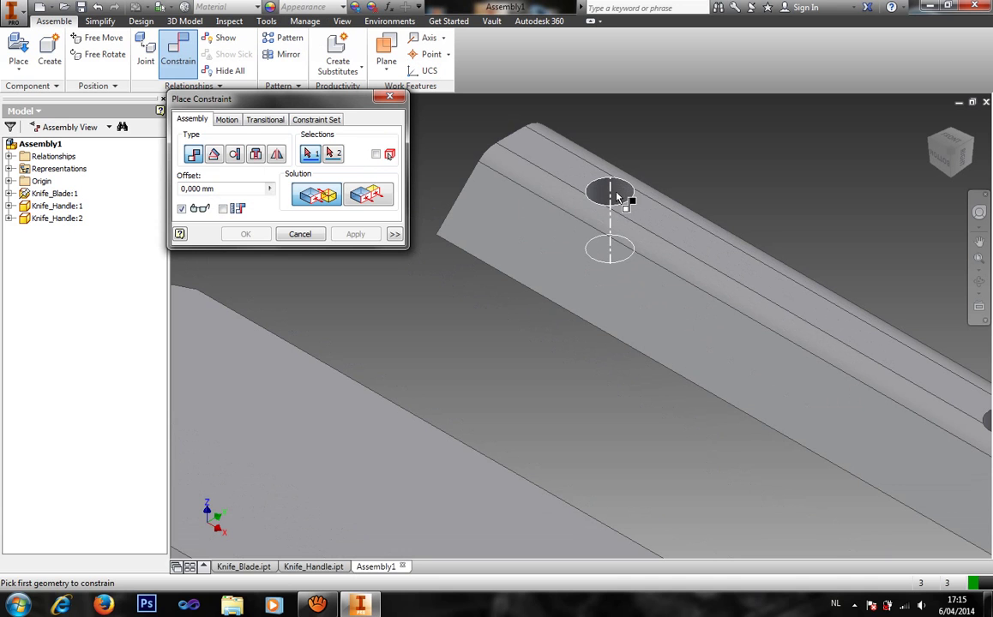
left_click(608, 203)
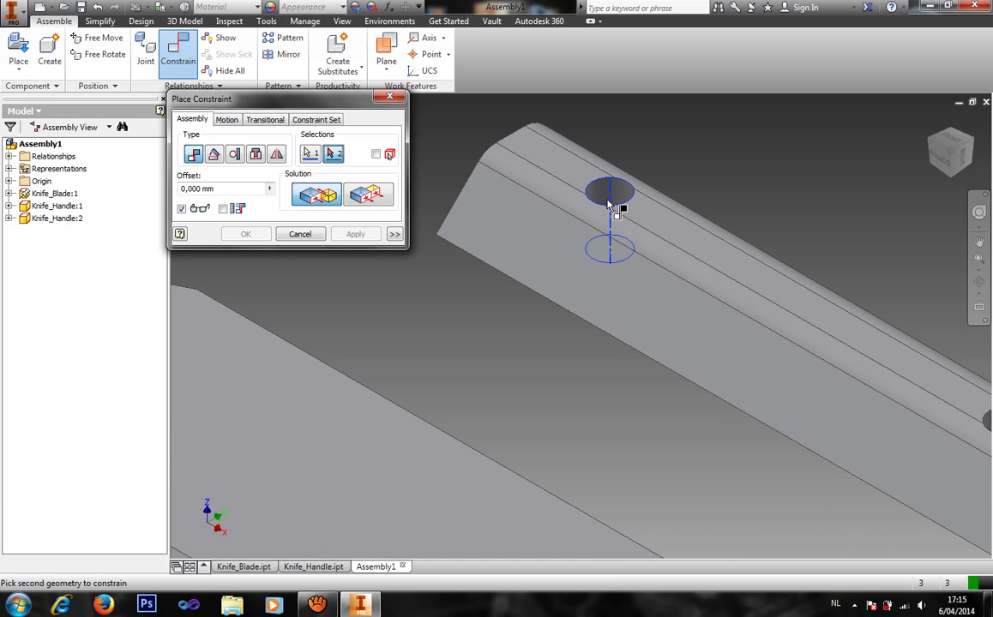
scroll(608, 204, "up", 2)
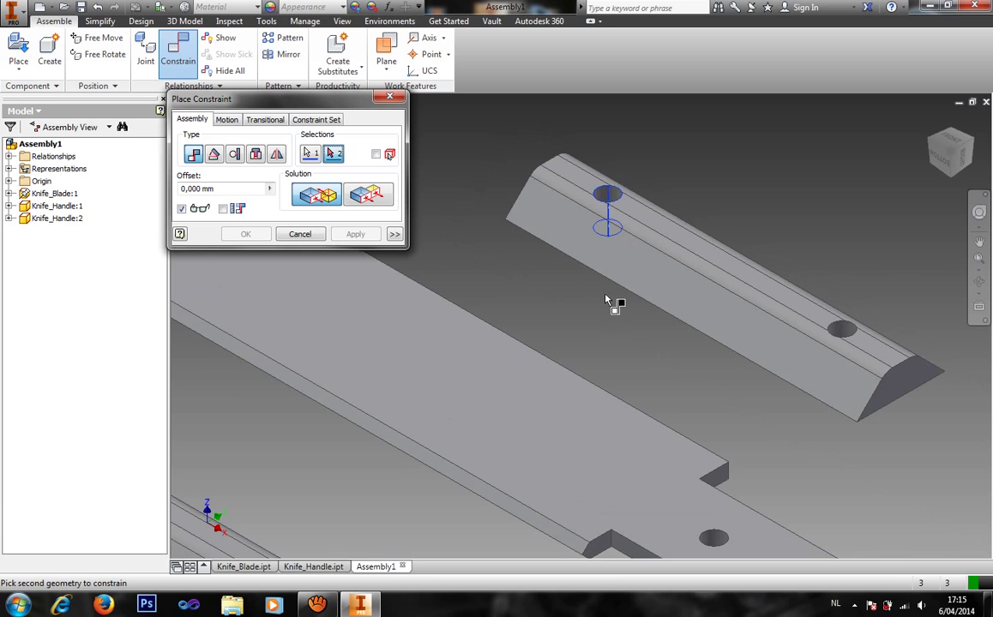
scroll(614, 304, "up", 2)
scroll(657, 392, "down", 4)
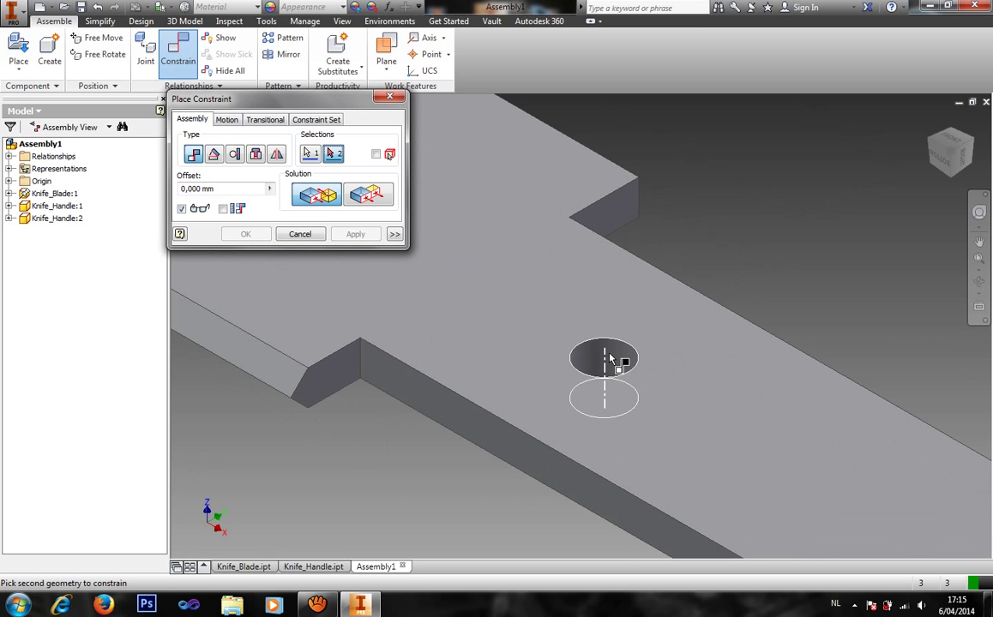
left_click(608, 358)
scroll(609, 358, "up", 3)
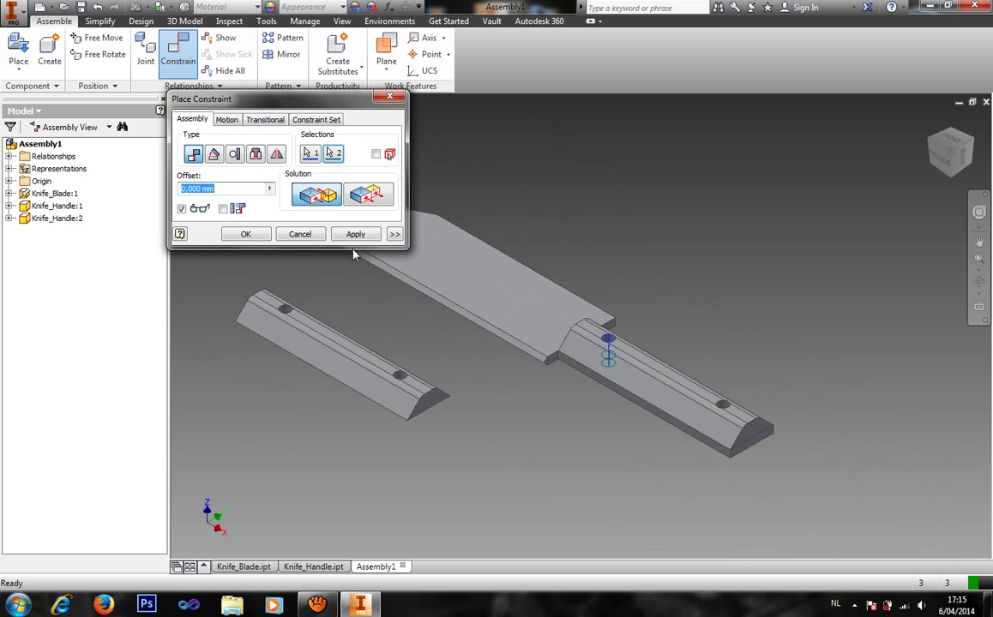
left_click(246, 235)
left_click_drag(667, 404, 755, 365)
left_click(723, 295)
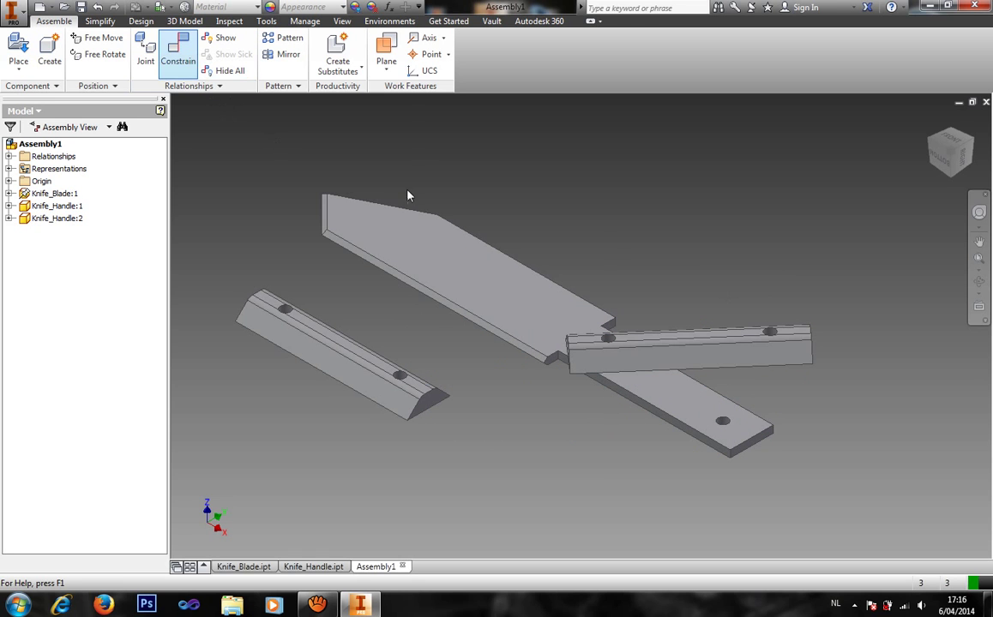
Mate the upper handle's rear hole axis to the hole at the tang's end with 0 mm offset, and test whether the handle moves.
scroll(771, 336, "up", 5)
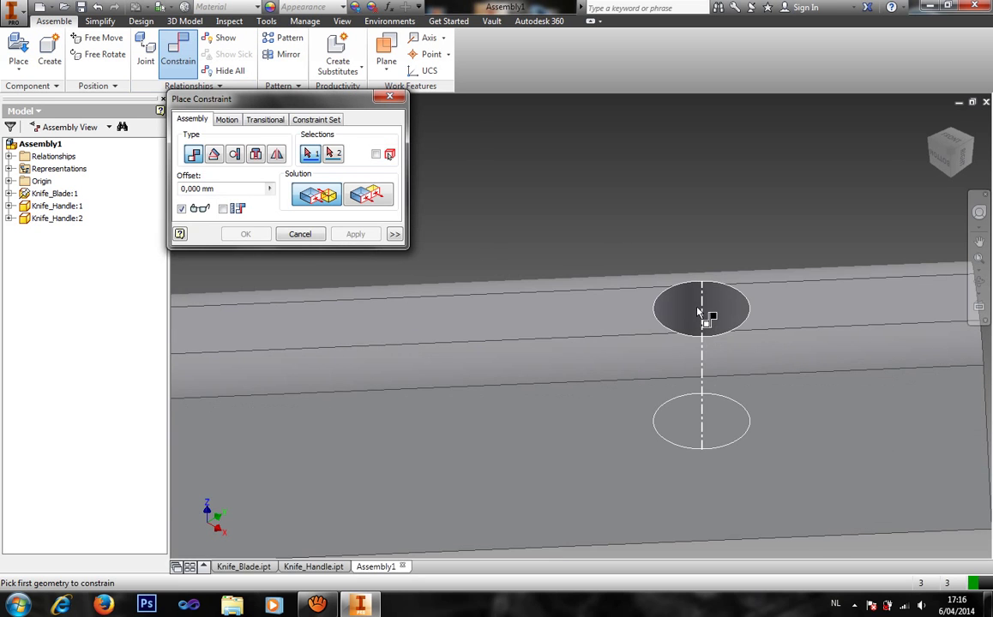
left_click(703, 312)
scroll(705, 319, "down", 4)
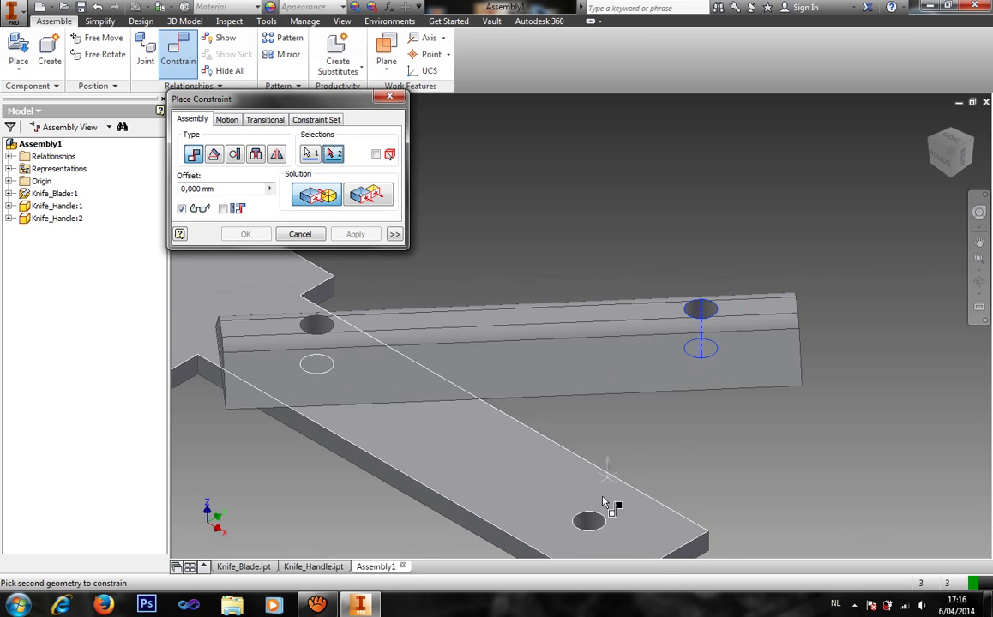
scroll(590, 524, "up", 5)
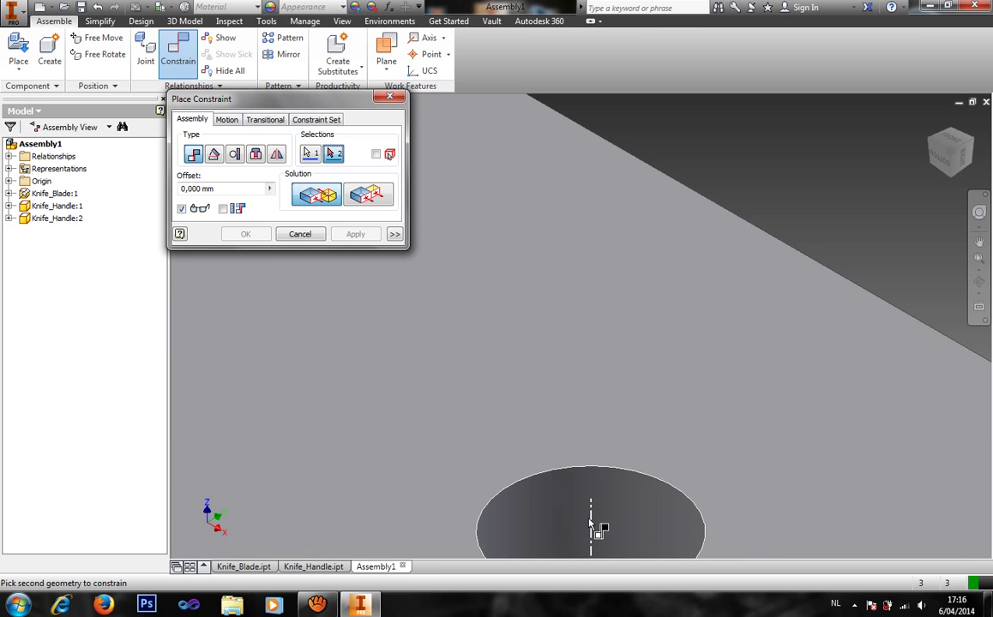
left_click(590, 523)
scroll(591, 525, "down", 5)
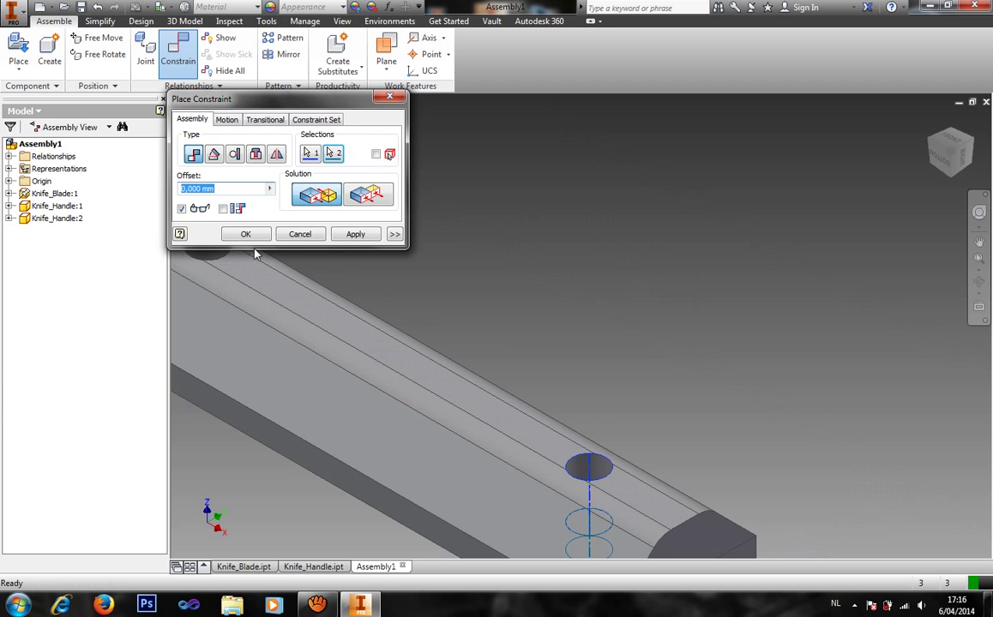
left_click(246, 234)
scroll(465, 268, "down", 5)
left_click(515, 353)
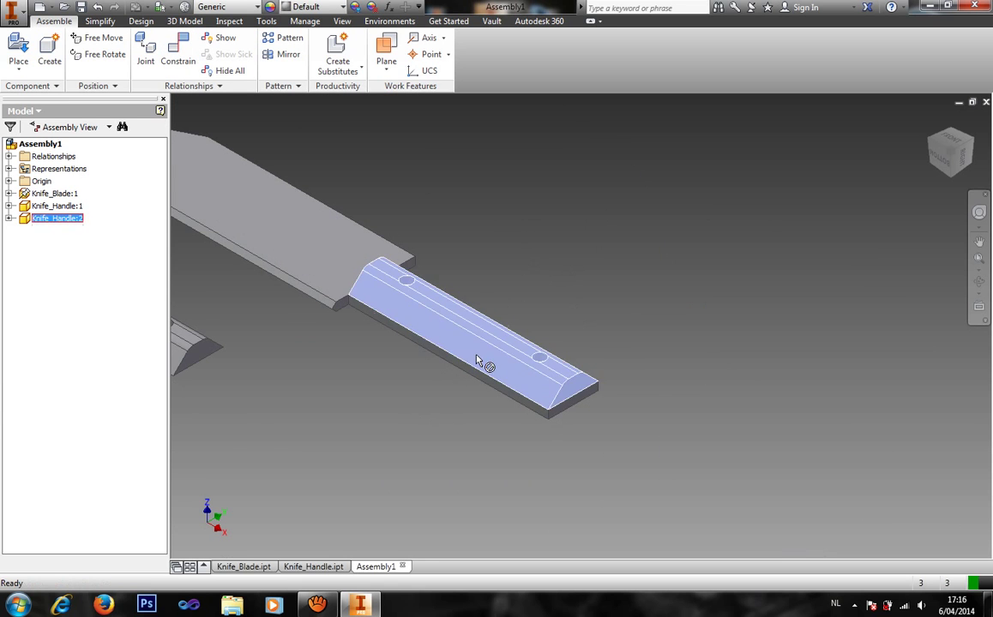
middle_click_drag(477, 257, 730, 311)
left_click(733, 314)
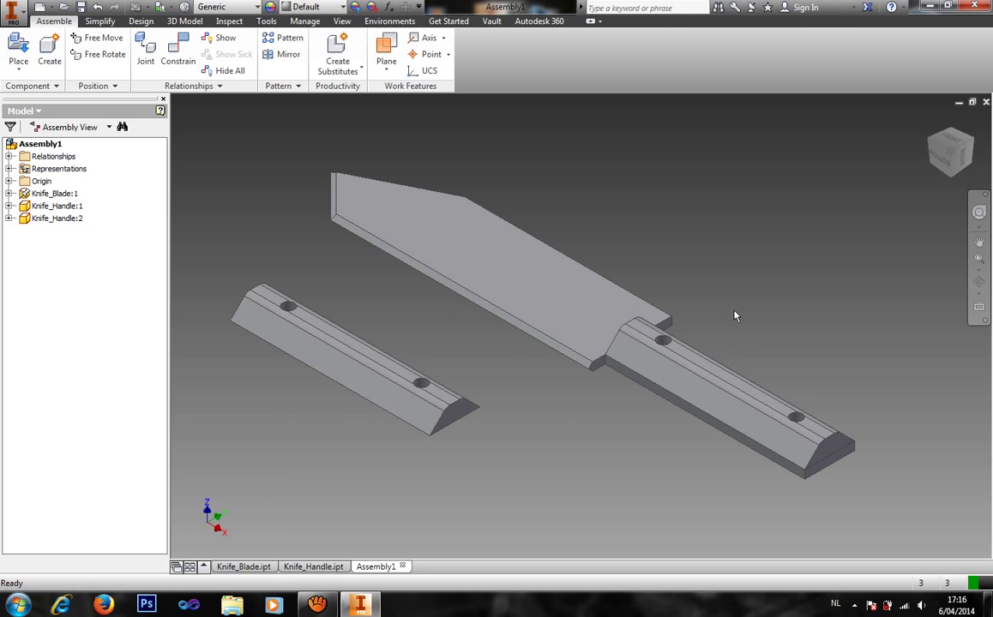
Mate the flat face of the loose handle to the blade's underside with 0 mm offset, and slide it clear of the tang.
left_click(944, 179)
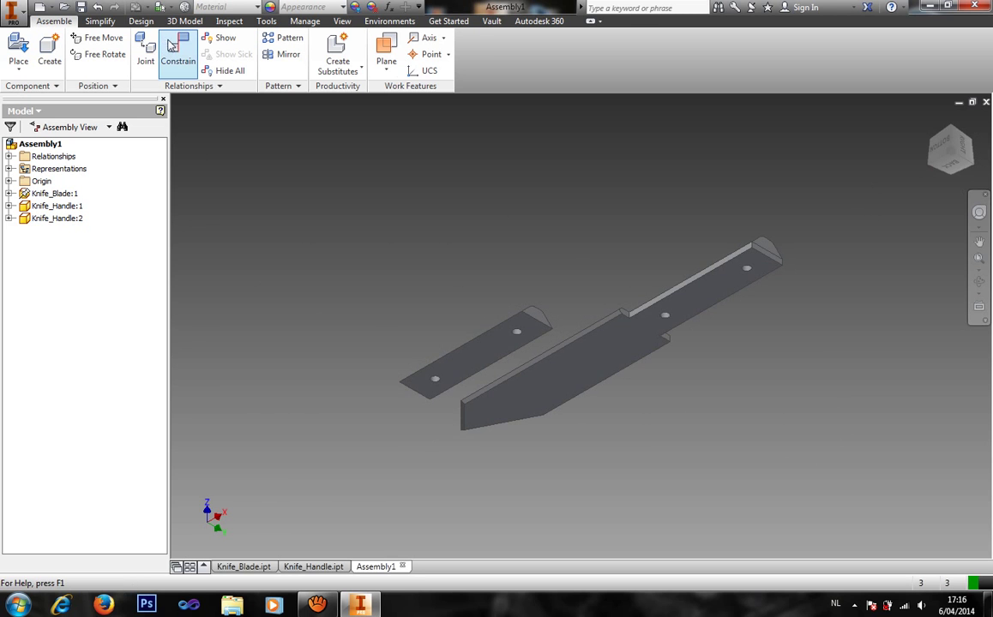
scroll(696, 303, "down", 4)
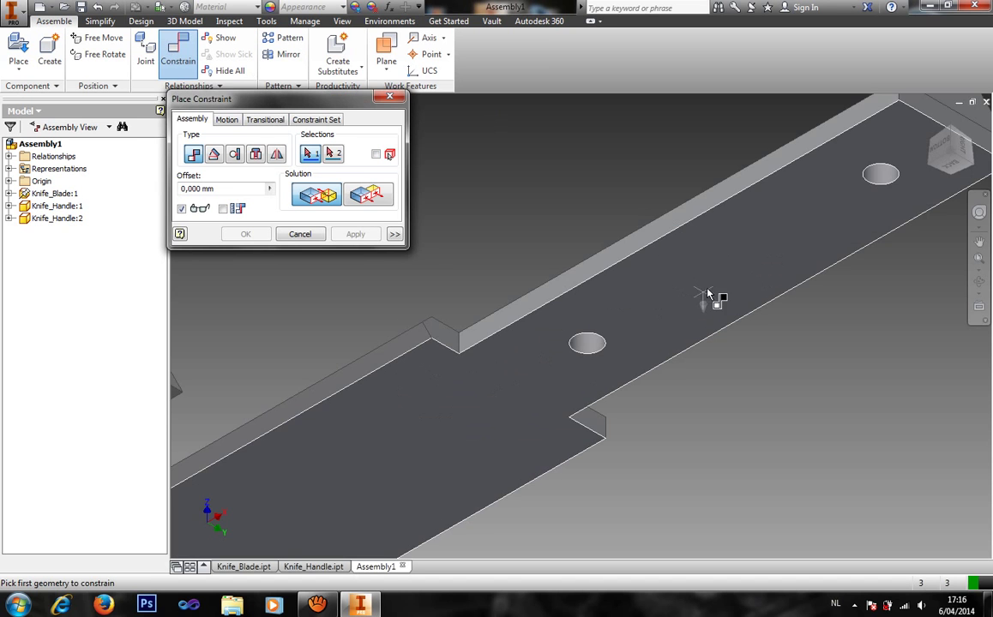
left_click(703, 300)
scroll(703, 300, "up", 5)
left_click(515, 349)
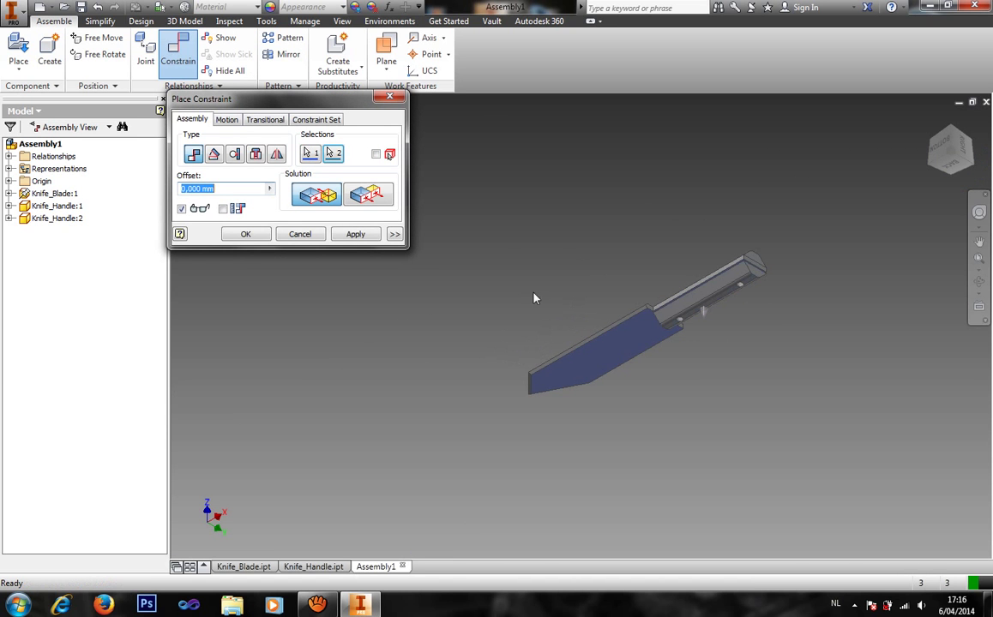
left_click(265, 239)
left_click_drag(732, 289, 582, 242)
Mate the lower handle's front hole axis to the tang hole nearest the blade with 0 mm offset, and swing the handle around it.
left_click(178, 53)
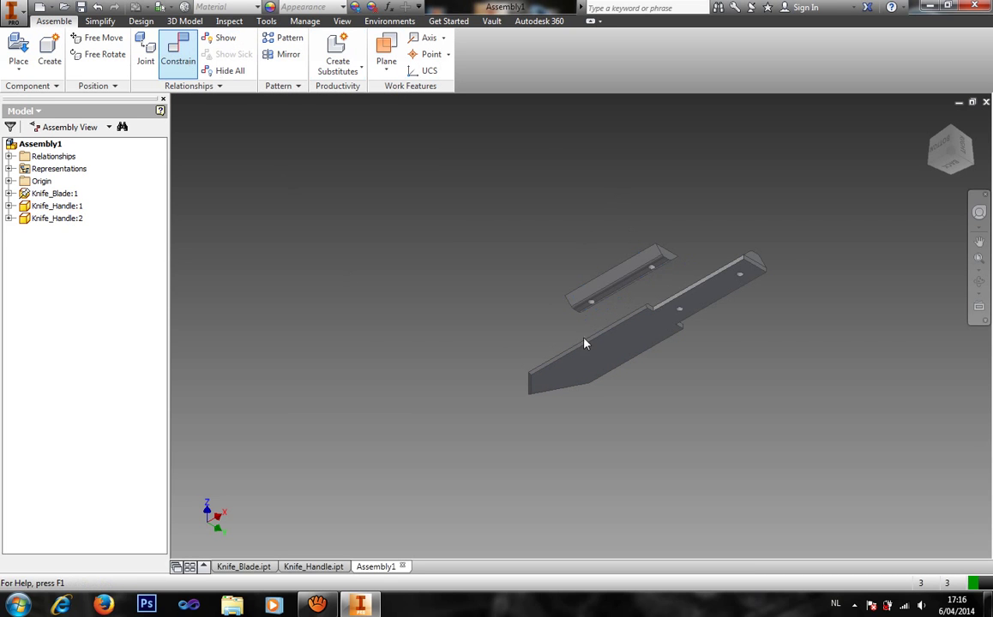
scroll(591, 324, "up", 5)
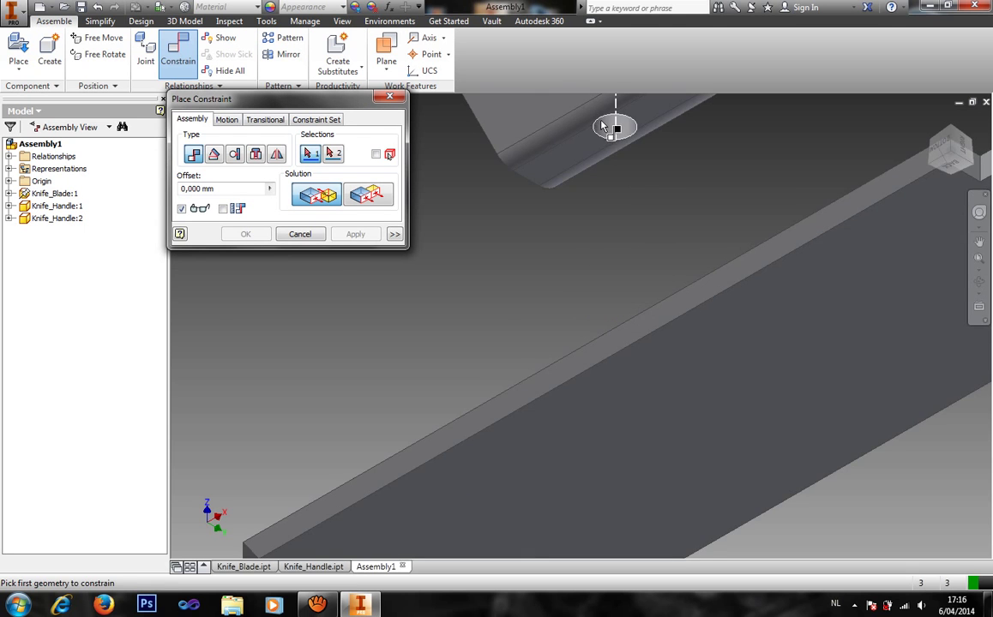
left_click(603, 127)
scroll(591, 291, "down", 5)
scroll(712, 270, "up", 5)
left_click(713, 263)
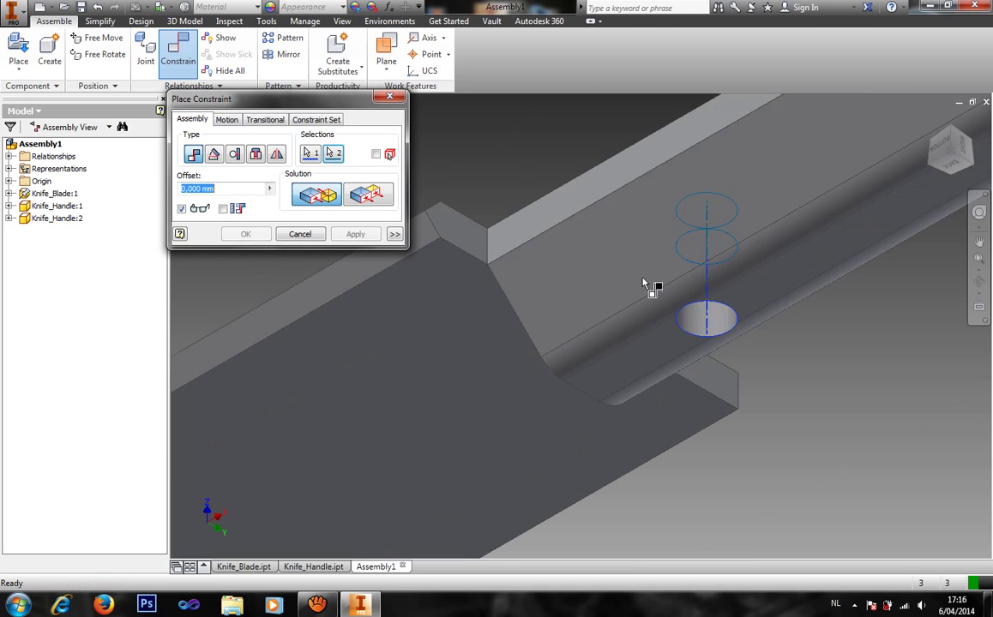
scroll(650, 284, "down", 5)
left_click(258, 238)
left_click_drag(638, 223, 610, 206)
Mate the lower handle's rear hole axis to the tang's end hole with 0 mm offset, and inspect the knife from the right and front.
left_click(178, 53)
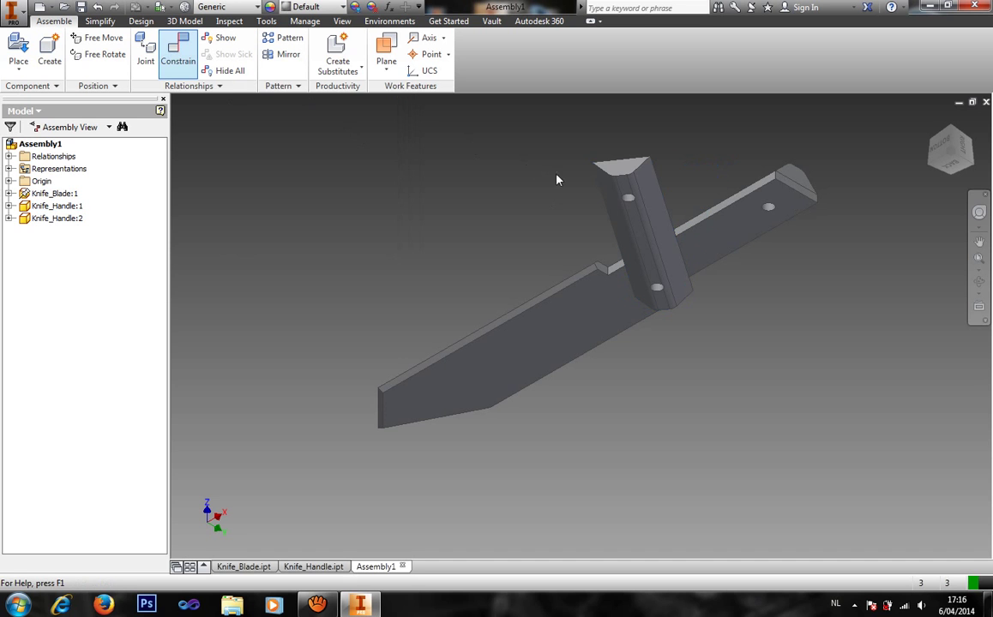
scroll(649, 188, "up", 5)
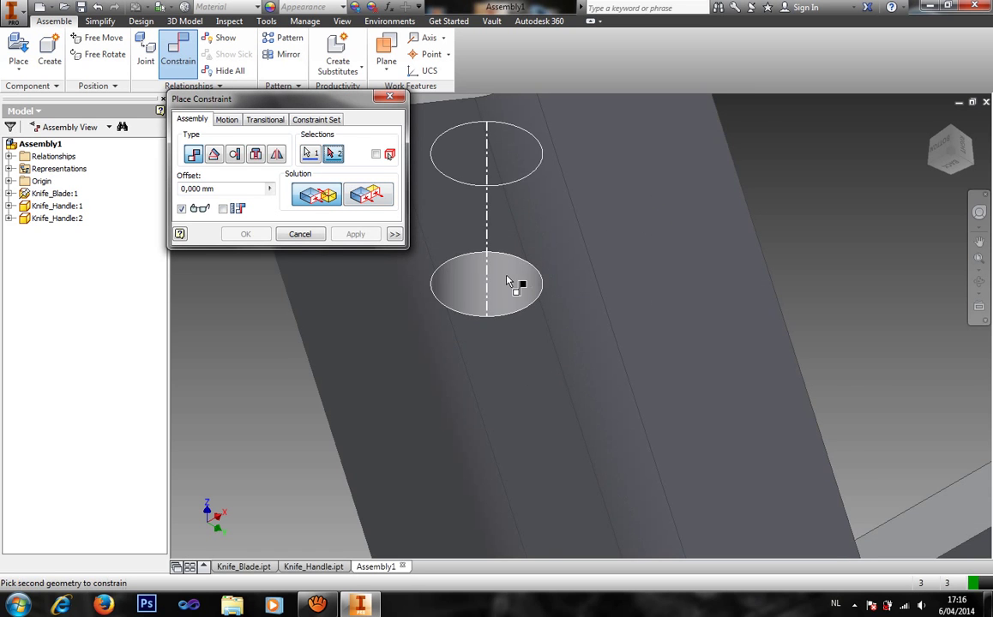
left_click(516, 284)
scroll(516, 284, "down", 5)
scroll(737, 293, "up", 5)
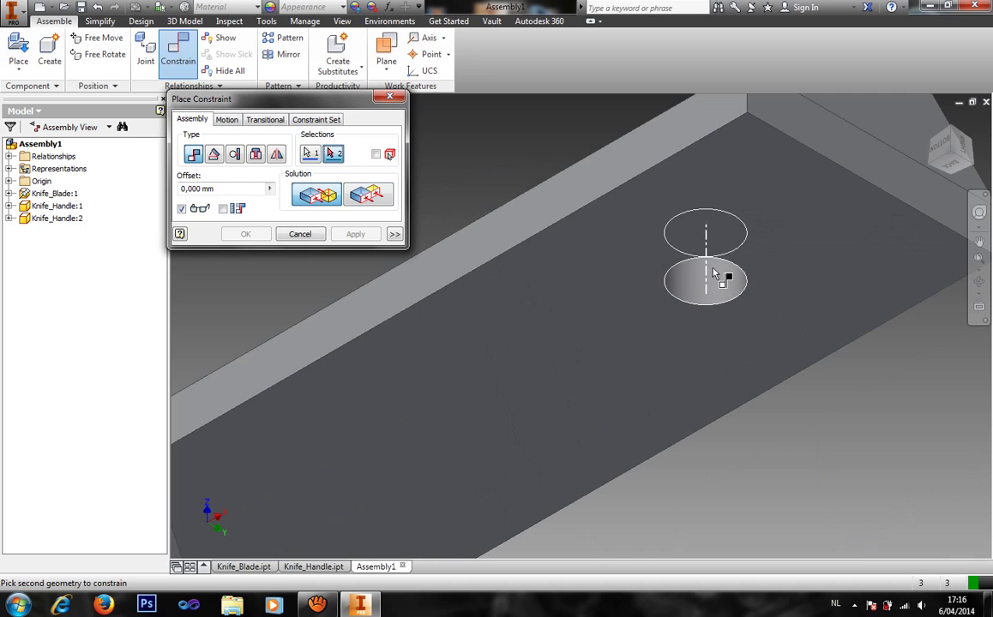
left_click(720, 279)
scroll(720, 279, "down", 5)
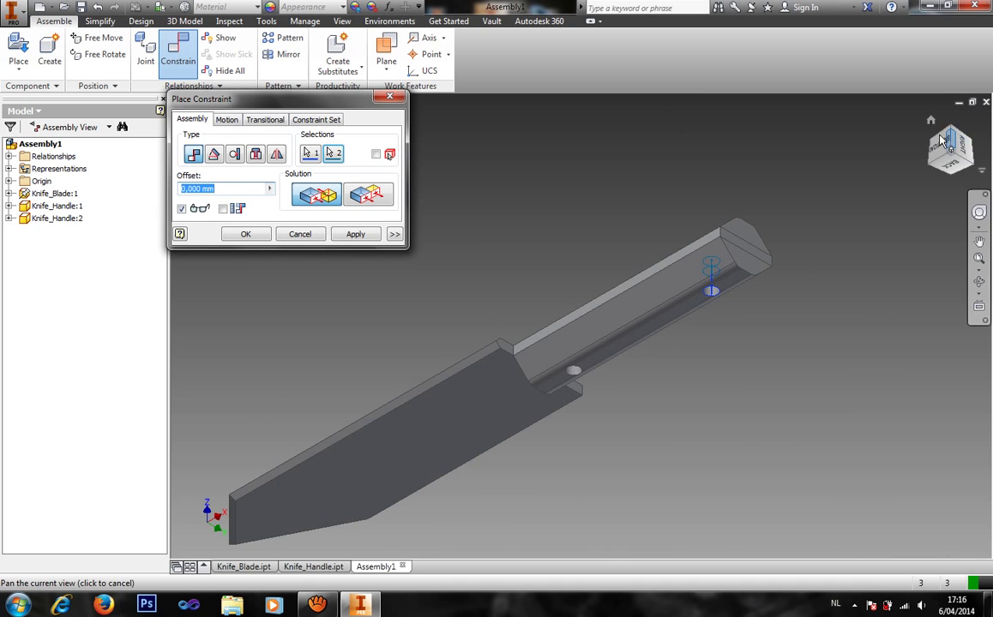
left_click(963, 148)
left_click(245, 234)
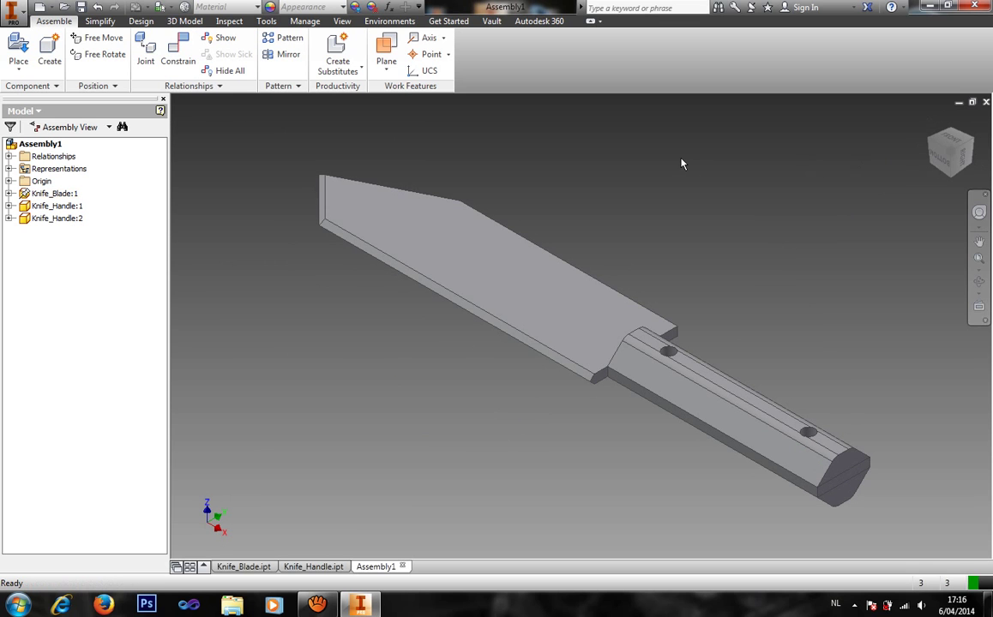
left_click(960, 156)
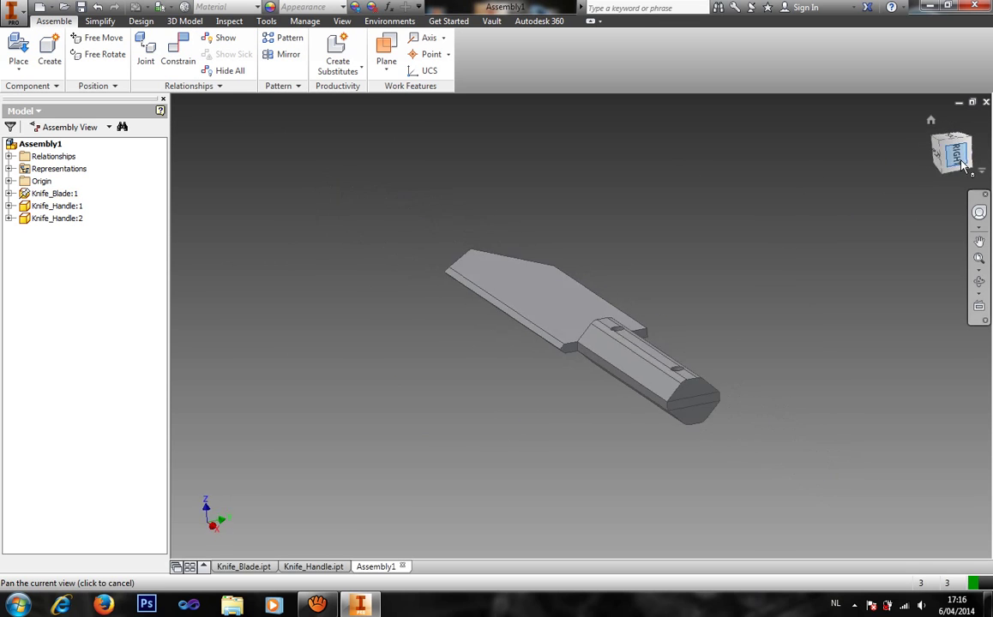
left_click(930, 120)
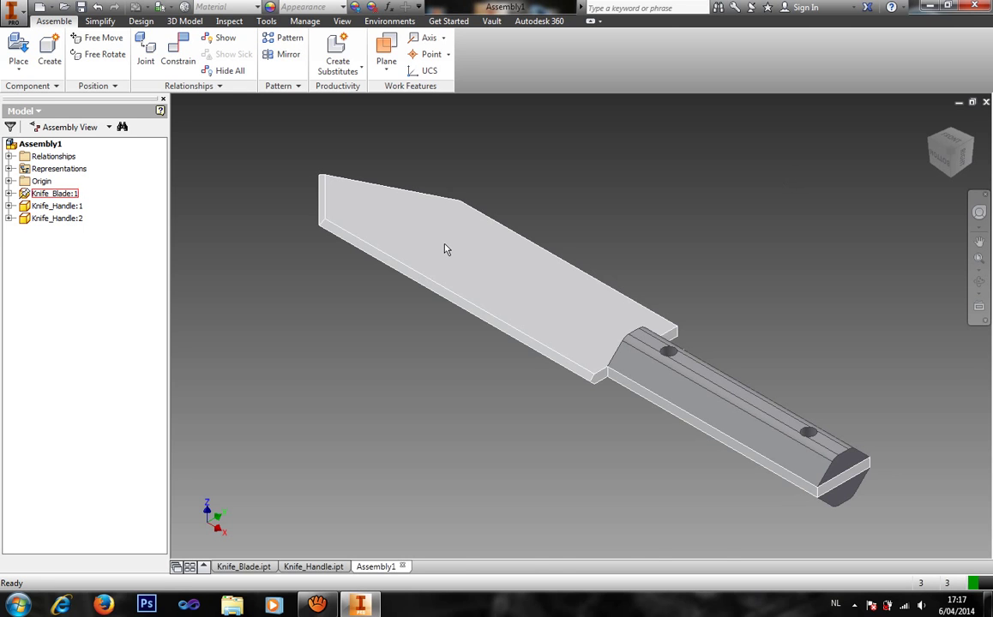
left_click(953, 144)
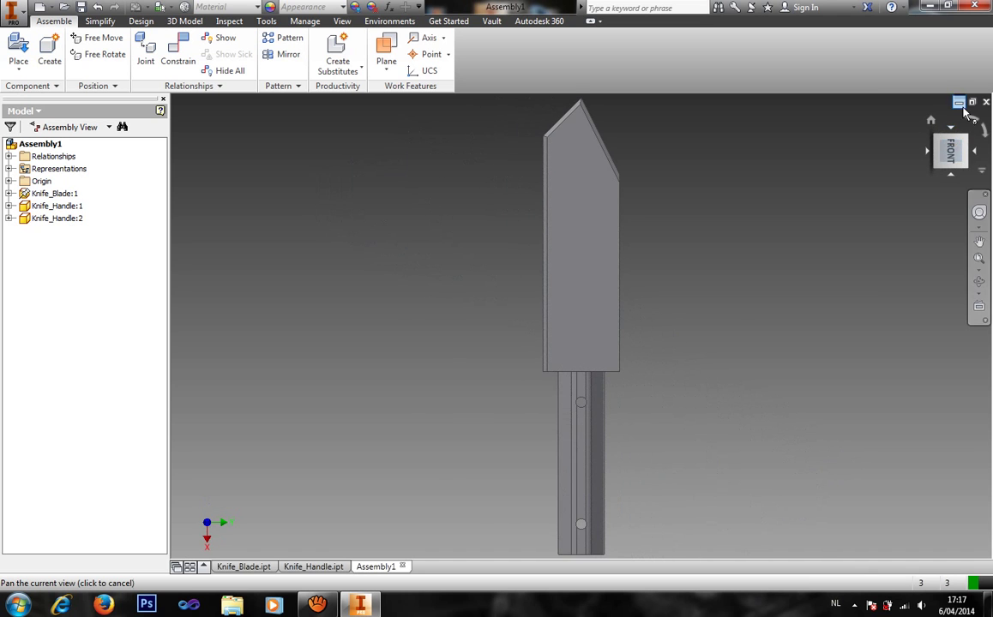
left_click(931, 122)
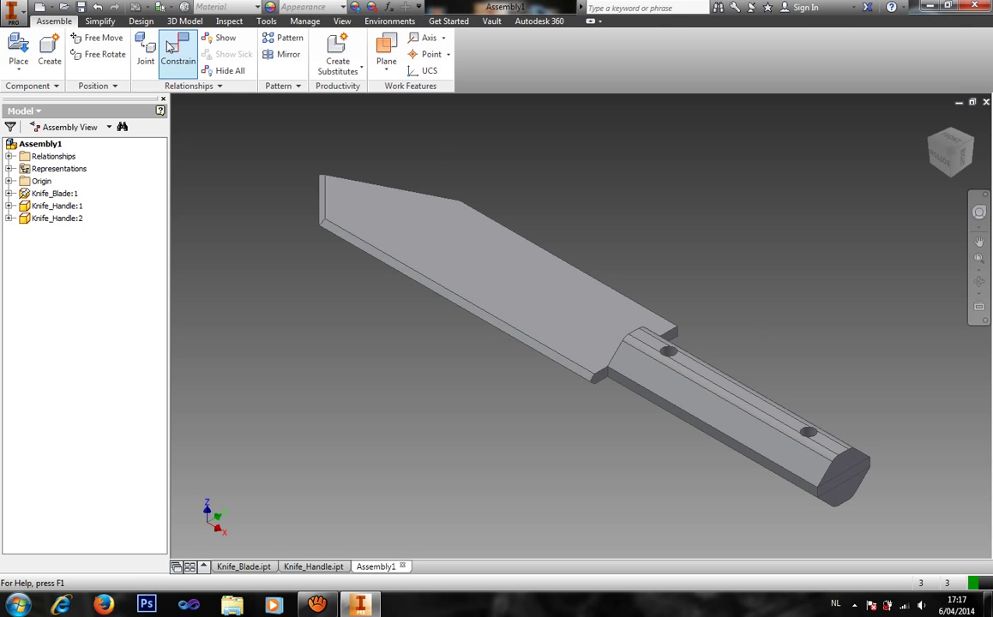
Start saving the assembly in the Youtube How To folder, beginning its file name with Kni.
left_click(80, 7)
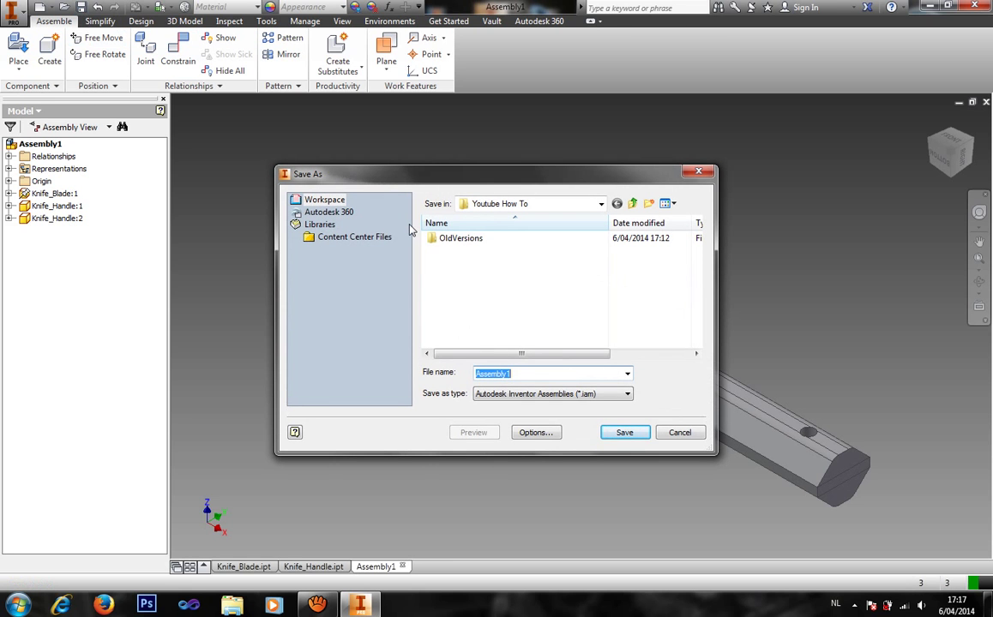
type("Kn")
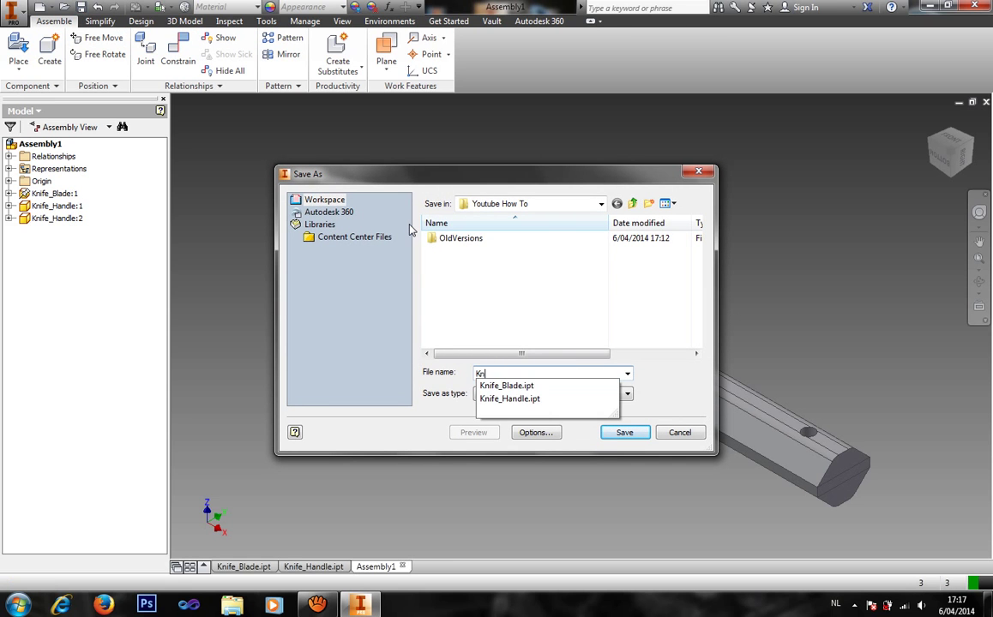
type("iv")
key("BackSpace")
key("BackSpace")
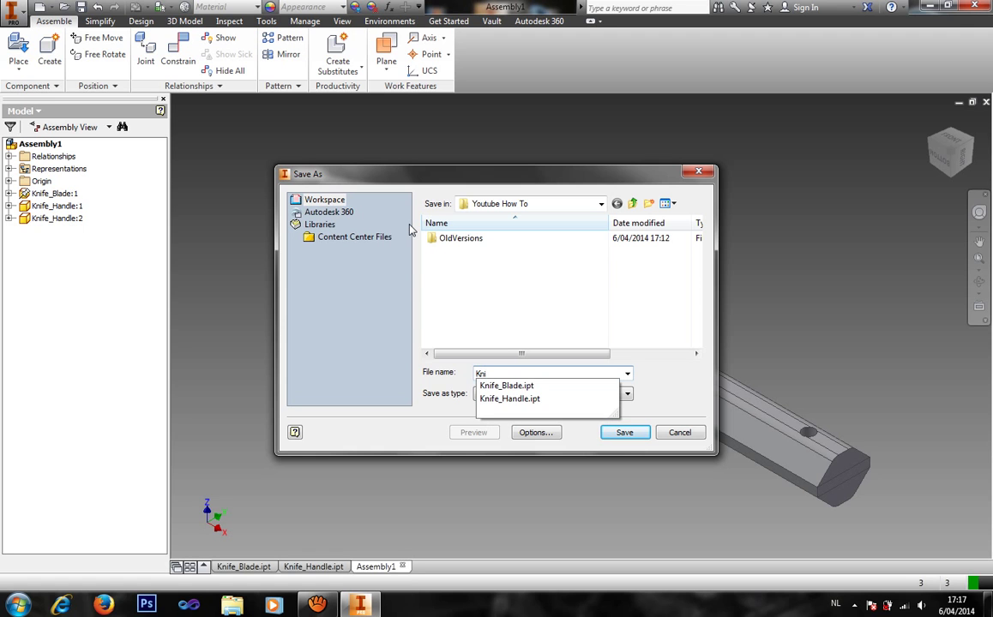